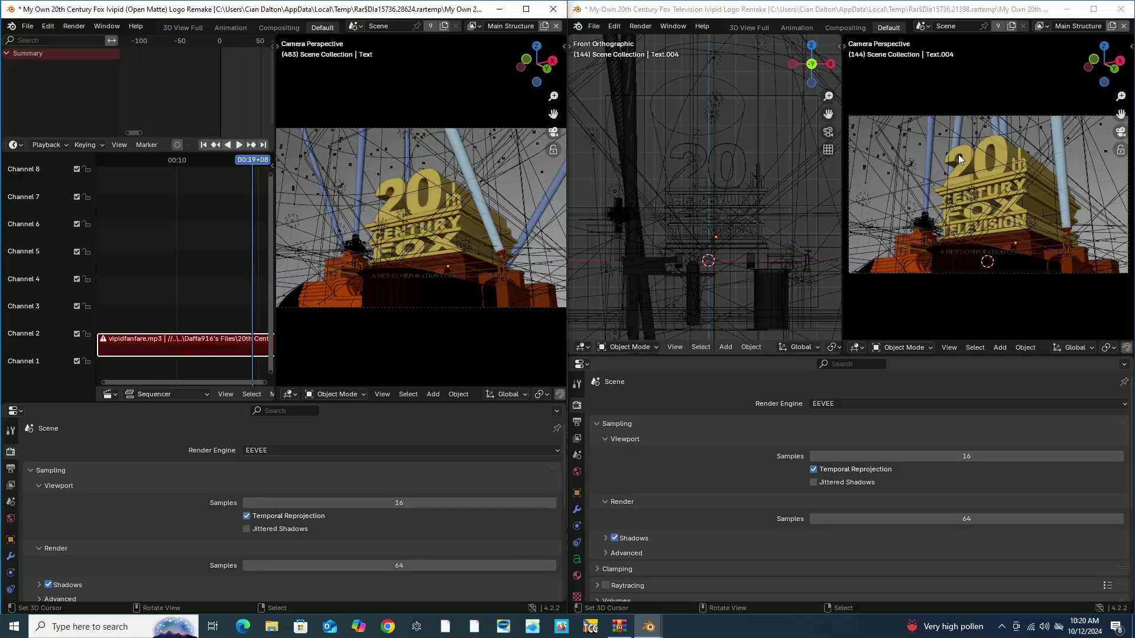
Reload the reference logo, delete the area light, and paste the copied Television logo lettering
{"action": "left_click", "coordinate": [614, 79]}
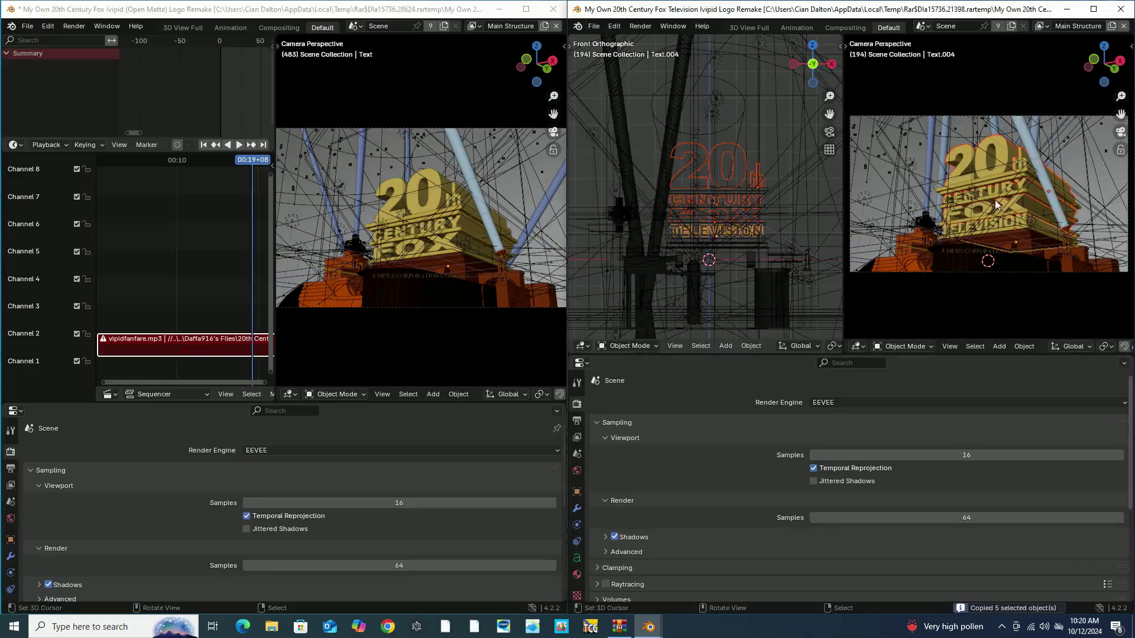
{"action": "left_click", "coordinate": [441, 244]}
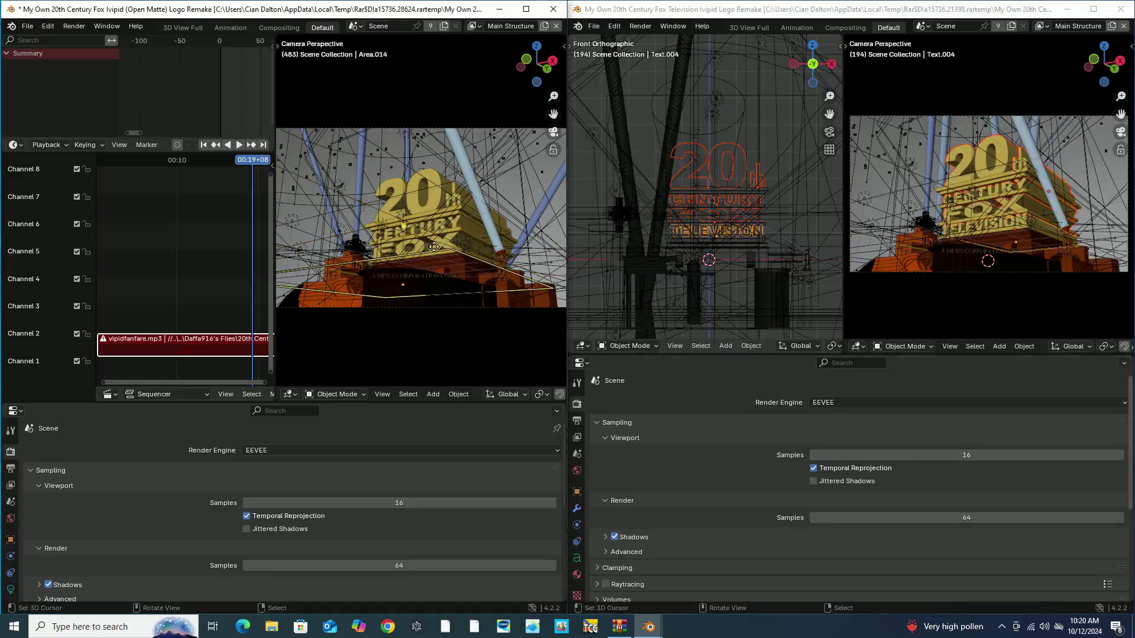
{"action": "key", "text": "Delete"}
{"action": "scroll", "coordinate": [467, 225], "scroll_direction": "up", "scroll_amount": 5}
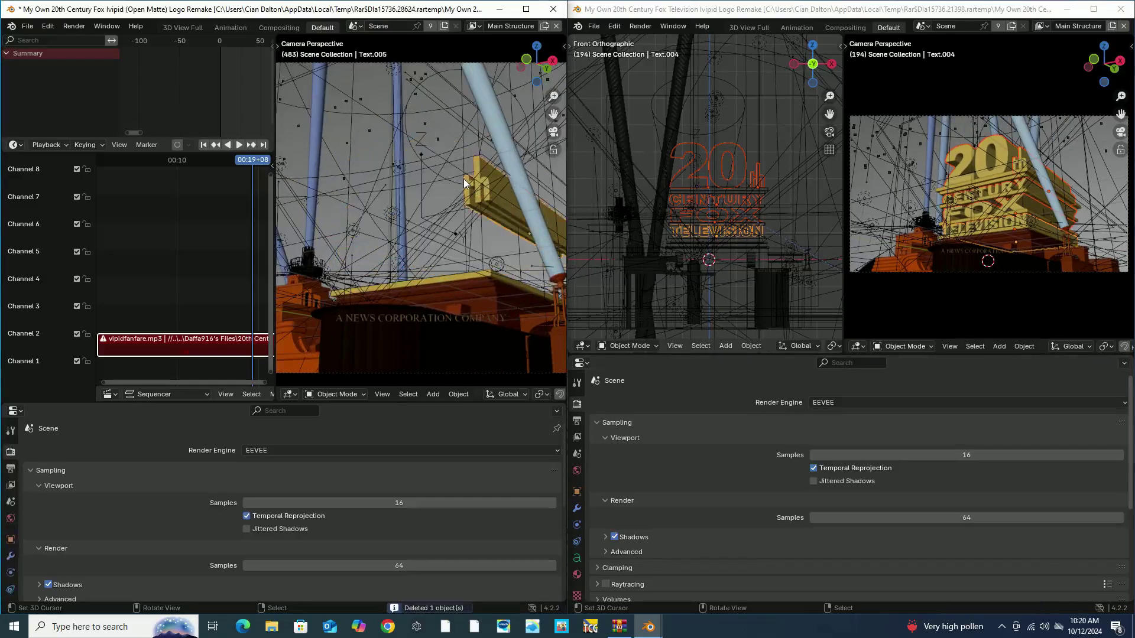
{"action": "key", "text": "ctrl+v"}
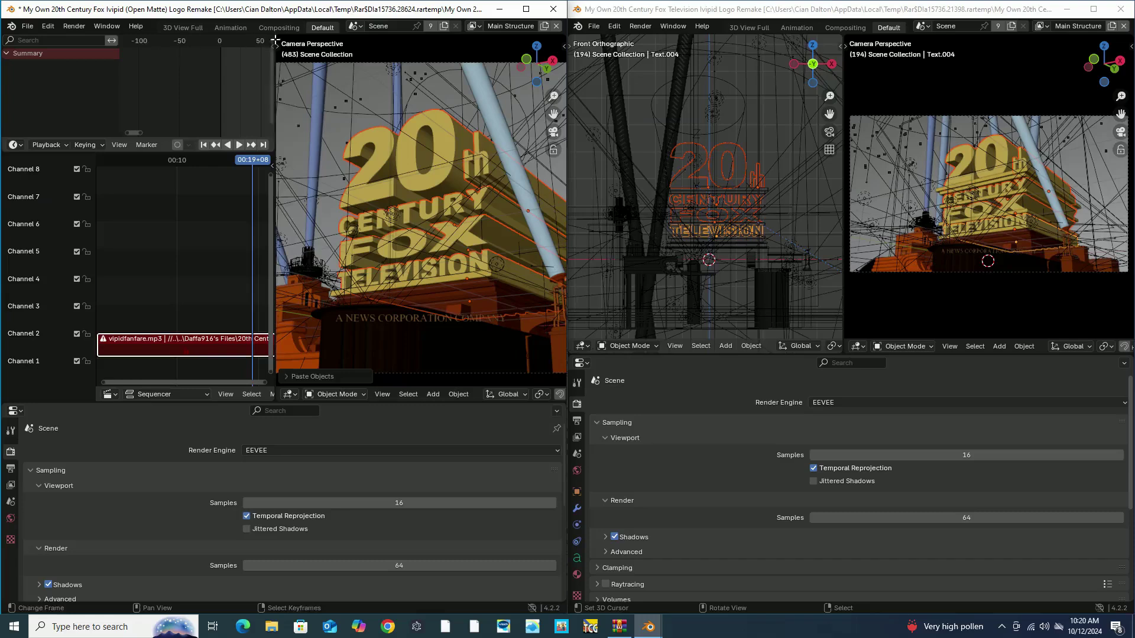
Position the pasted logo and place a duplicate of the TELEVISION line below it
{"action": "key", "text": "t"}
{"action": "key", "text": "g"}
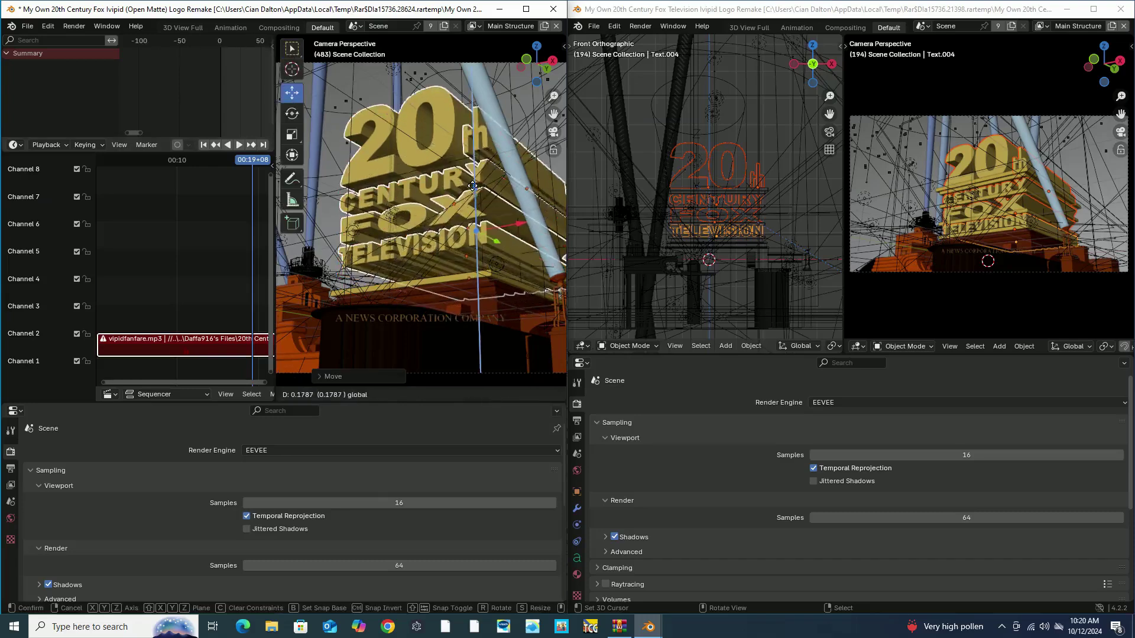
{"action": "left_click", "coordinate": [415, 246]}
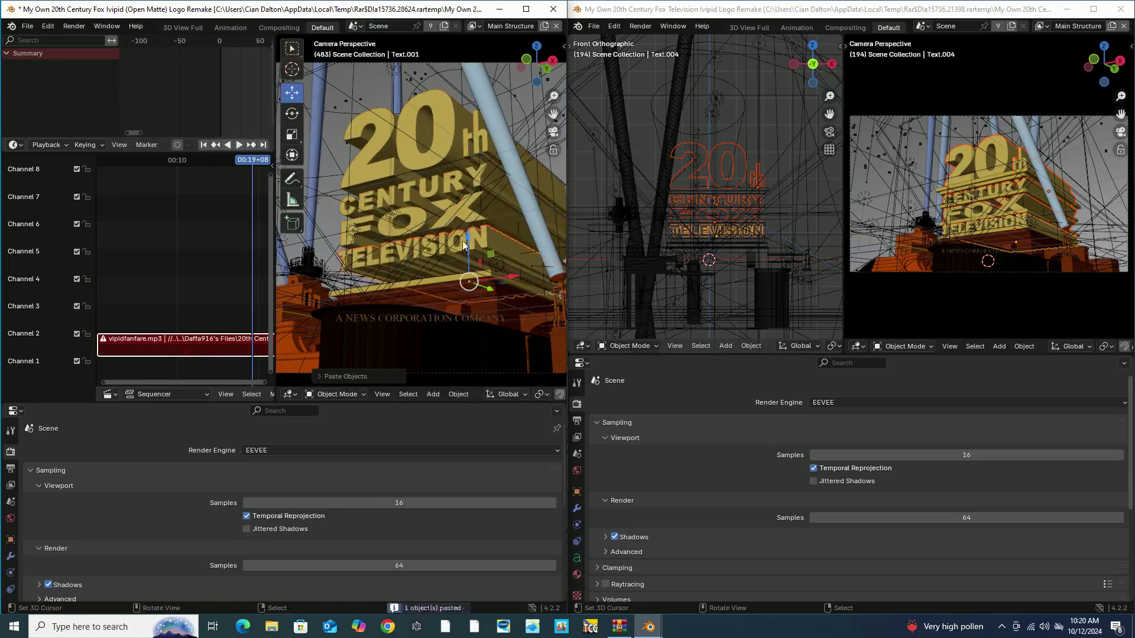
{"action": "key", "text": "s"}
{"action": "left_click", "coordinate": [514, 299]}
Retype the duplicated line as DISTRIBUTION and scale it up beneath TELEVISION
{"action": "key", "text": "Tab"}
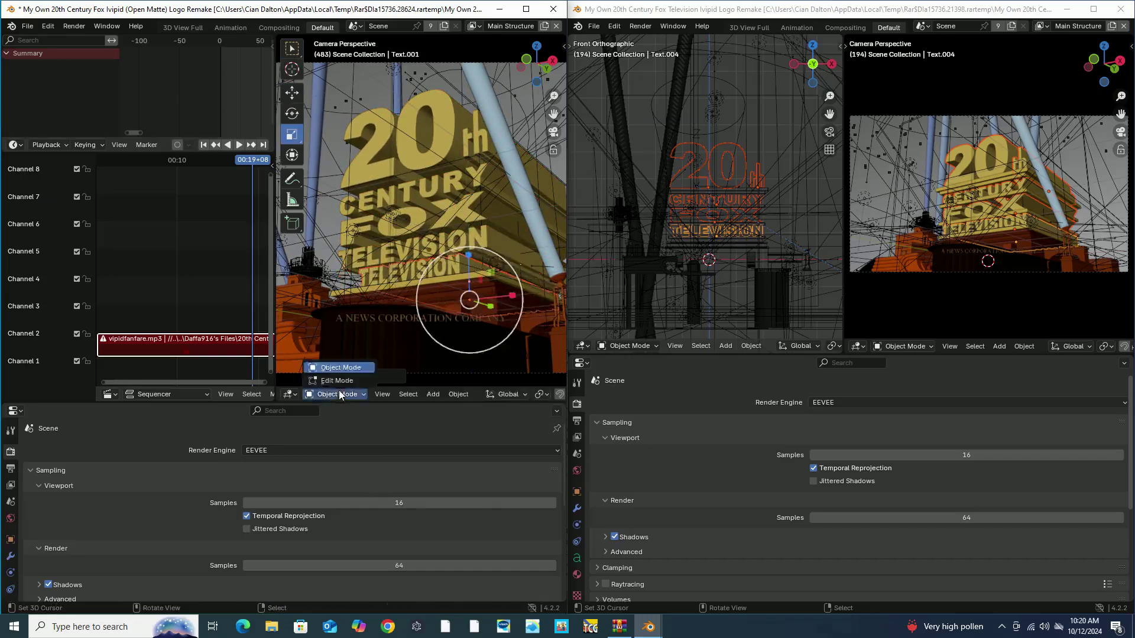
{"action": "key", "text": "BackSpace"}
{"action": "key", "text": "Tab"}
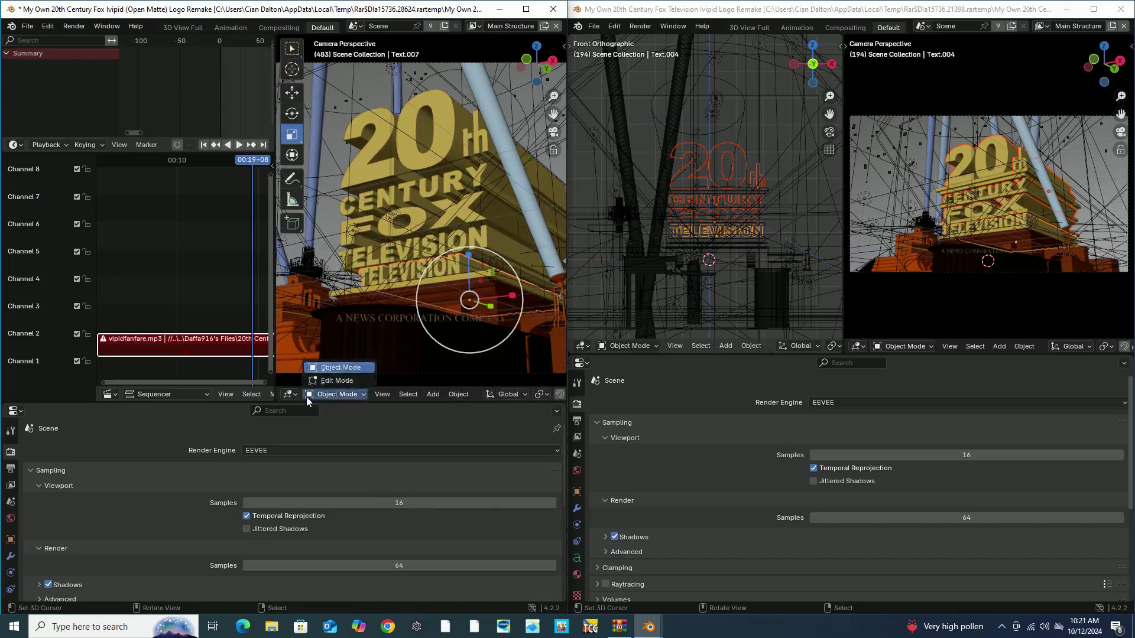
{"action": "left_click", "coordinate": [309, 381]}
{"action": "key", "text": "BackSpace"}
{"action": "key", "text": "BackSpace"}
{"action": "key", "text": "Tab"}
{"action": "key", "text": "s"}
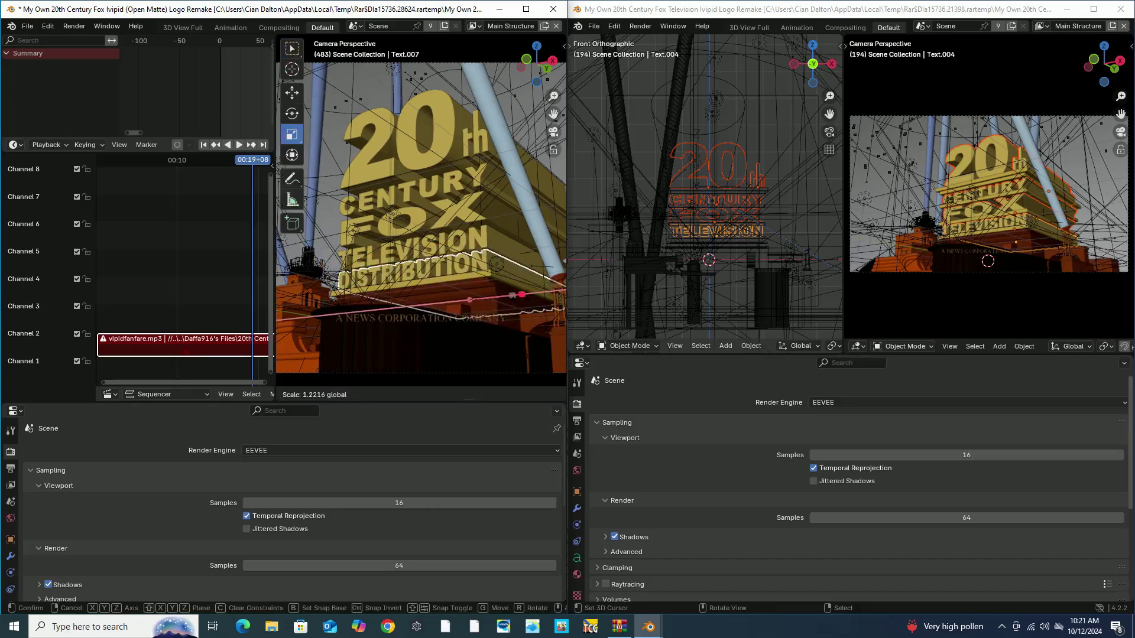
{"action": "left_click", "coordinate": [503, 140]}
{"action": "middle_click_drag", "start_coordinate": [502, 140], "coordinate": [411, 131]}
Copy a block piece from the reference logo, paste it into the new scene, and raise it into place
{"action": "scroll", "coordinate": [410, 131], "scroll_direction": "up", "scroll_amount": 3}
{"action": "left_click", "coordinate": [553, 132]}
{"action": "scroll", "coordinate": [964, 218], "scroll_direction": "up", "scroll_amount": 2}
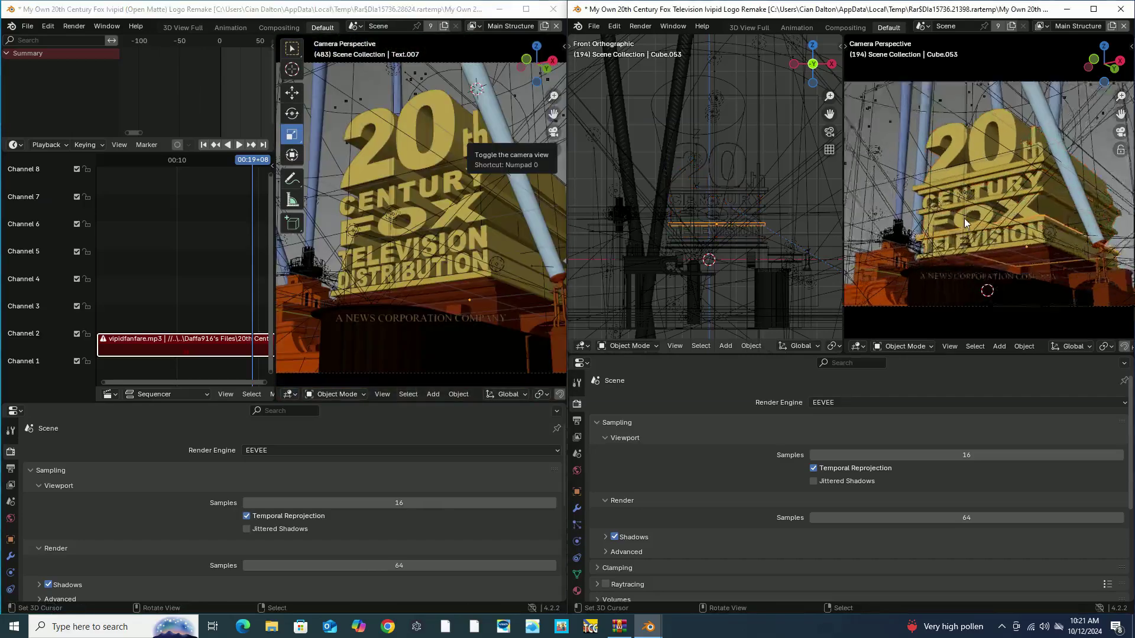
{"action": "left_click", "coordinate": [1067, 269]}
{"action": "key", "text": "ctrl+c"}
{"action": "key", "text": "ctrl+v"}
{"action": "left_click", "coordinate": [292, 93]}
{"action": "left_click_drag", "start_coordinate": [470, 300], "coordinate": [468, 260]}
Copy a second block piece from the reference and paste it, nudging it slightly upward
{"action": "left_click", "coordinate": [941, 208]}
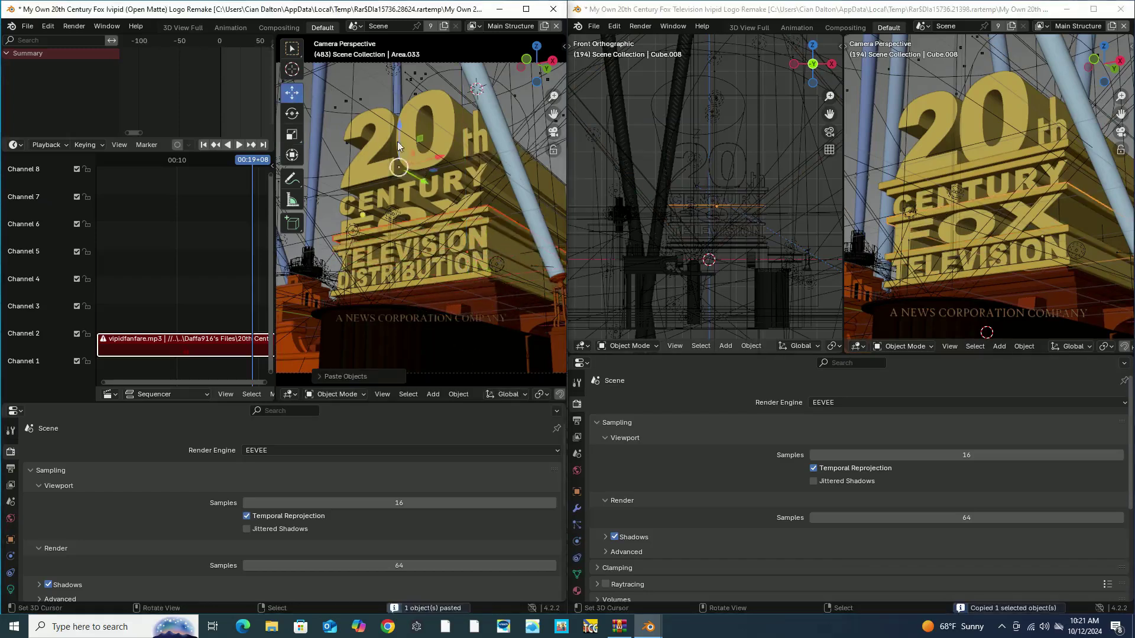
{"action": "left_click", "coordinate": [382, 374]}
{"action": "left_click", "coordinate": [939, 177]}
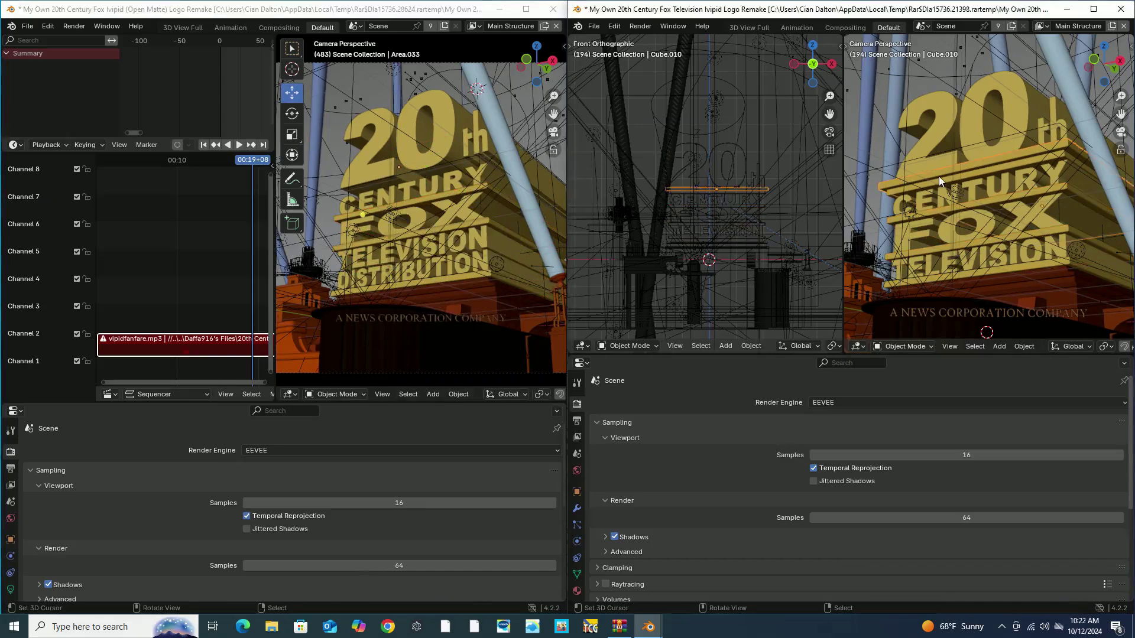
{"action": "key", "text": "ctrl+c"}
{"action": "left_click", "coordinate": [382, 374]}
{"action": "key", "text": "ctrl+v"}
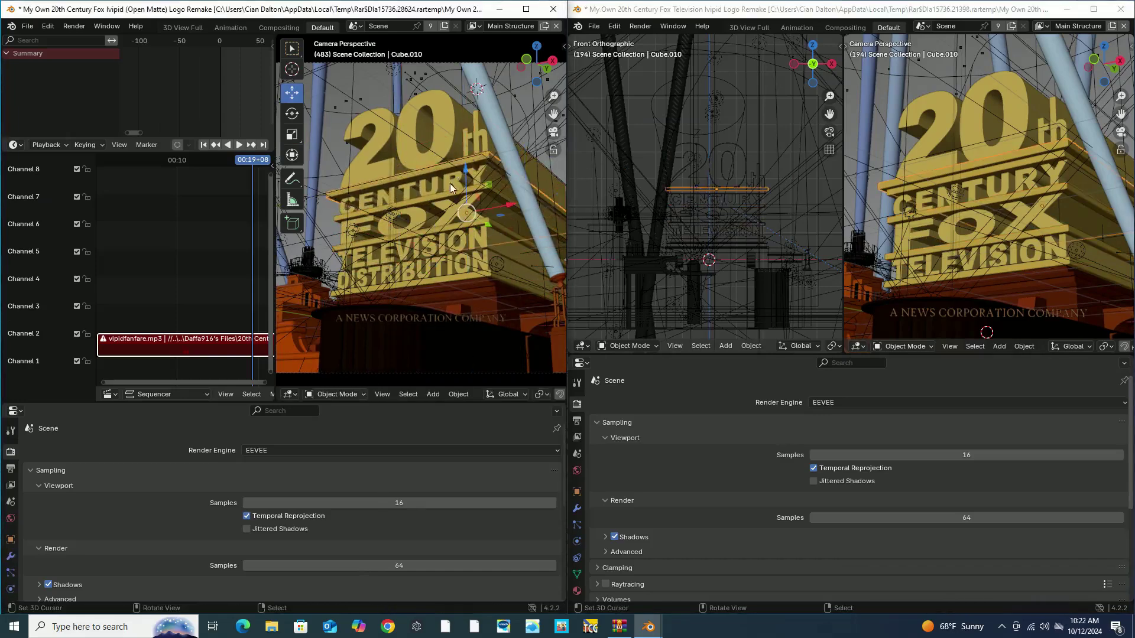
{"action": "left_click_drag", "start_coordinate": [451, 185], "coordinate": [494, 164]}
Paste a third block piece from the reference and move it into position on the logo
{"action": "left_click", "coordinate": [907, 178]}
{"action": "key", "text": "ctrl+c"}
{"action": "left_click", "coordinate": [487, 191]}
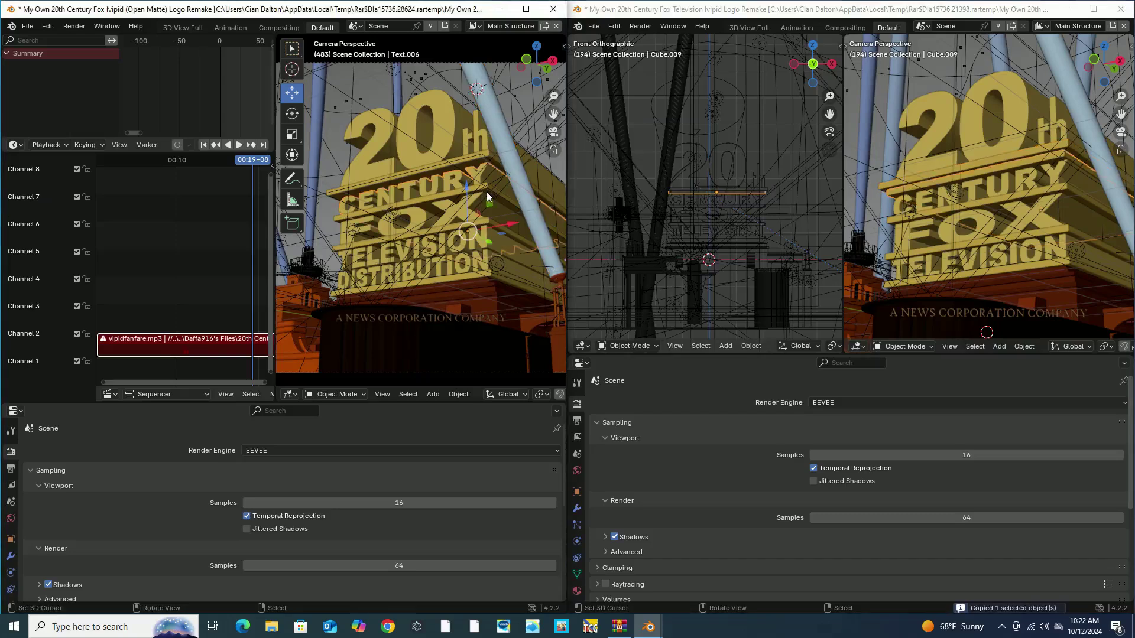
{"action": "key", "text": "ctrl+v"}
{"action": "key", "text": "g"}
{"action": "left_click", "coordinate": [458, 180]}
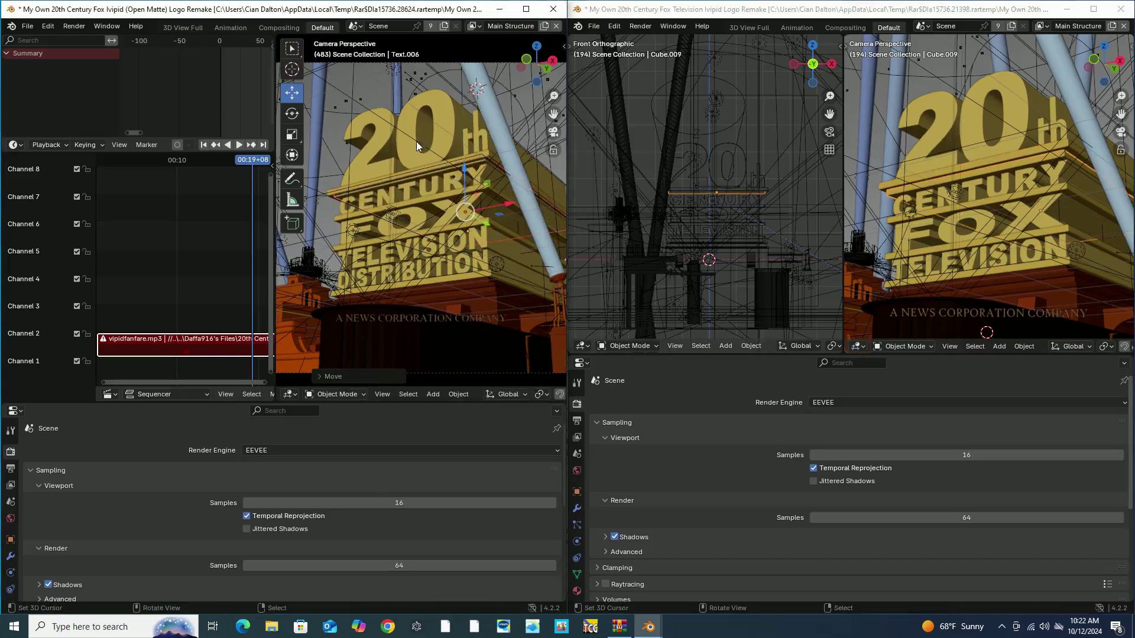
{"action": "left_click_drag", "start_coordinate": [394, 176], "coordinate": [461, 168]}
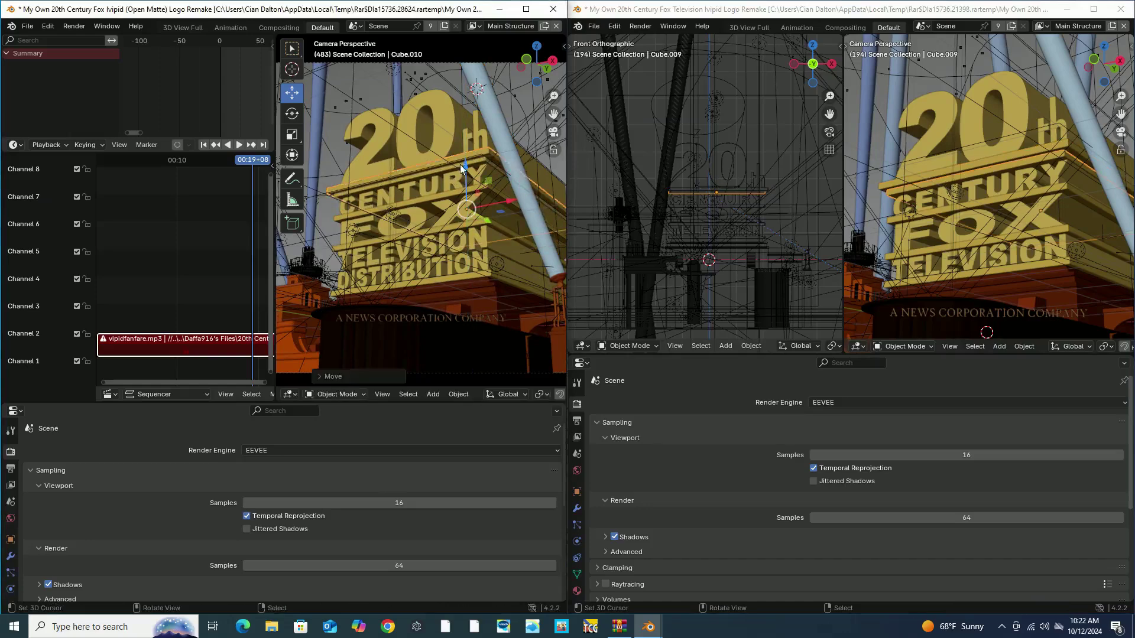
Switch the new scene to camera view and play the logo animation
{"action": "left_click", "coordinate": [441, 159]}
{"action": "left_click", "coordinate": [489, 152]}
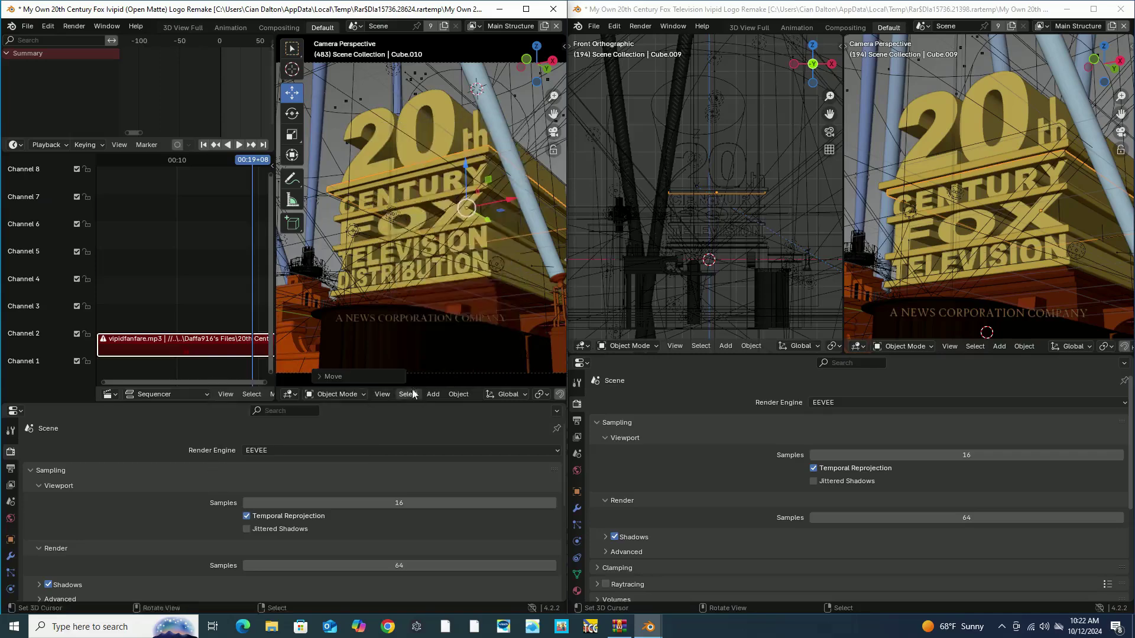
{"action": "left_click", "coordinate": [411, 393]}
{"action": "left_click", "coordinate": [435, 218]}
{"action": "left_click", "coordinate": [151, 182]}
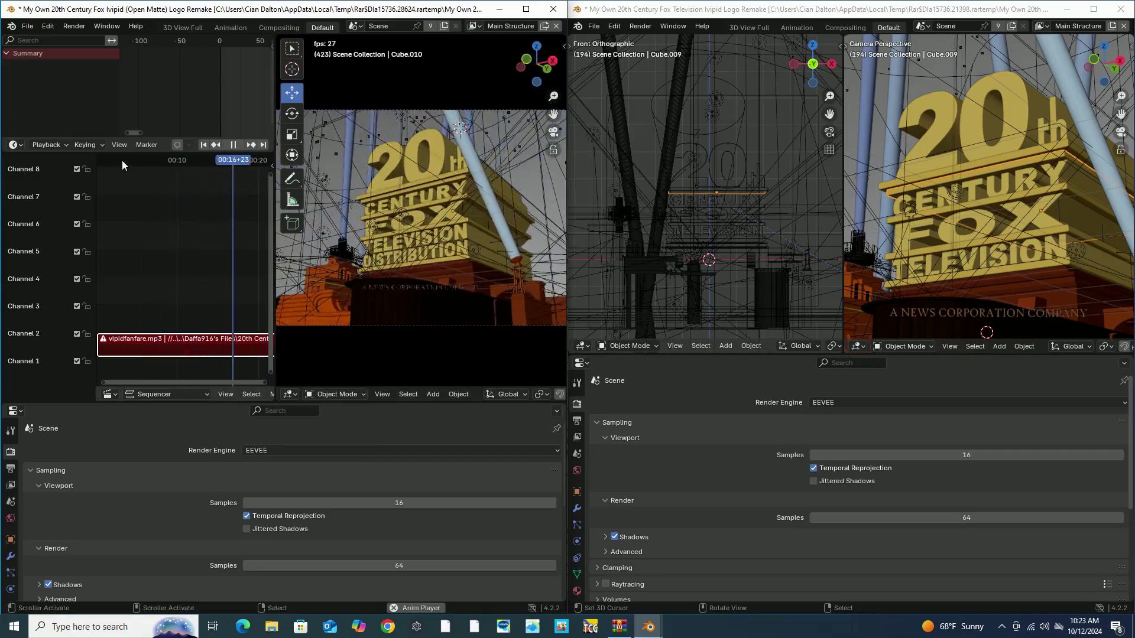
Stop playback, delete the selected object, and raise a light higher above the logo
{"action": "key", "text": "Delete"}
{"action": "key", "text": "space"}
{"action": "middle_click_drag", "start_coordinate": [406, 296], "coordinate": [408, 264]}
{"action": "left_click", "coordinate": [408, 260]}
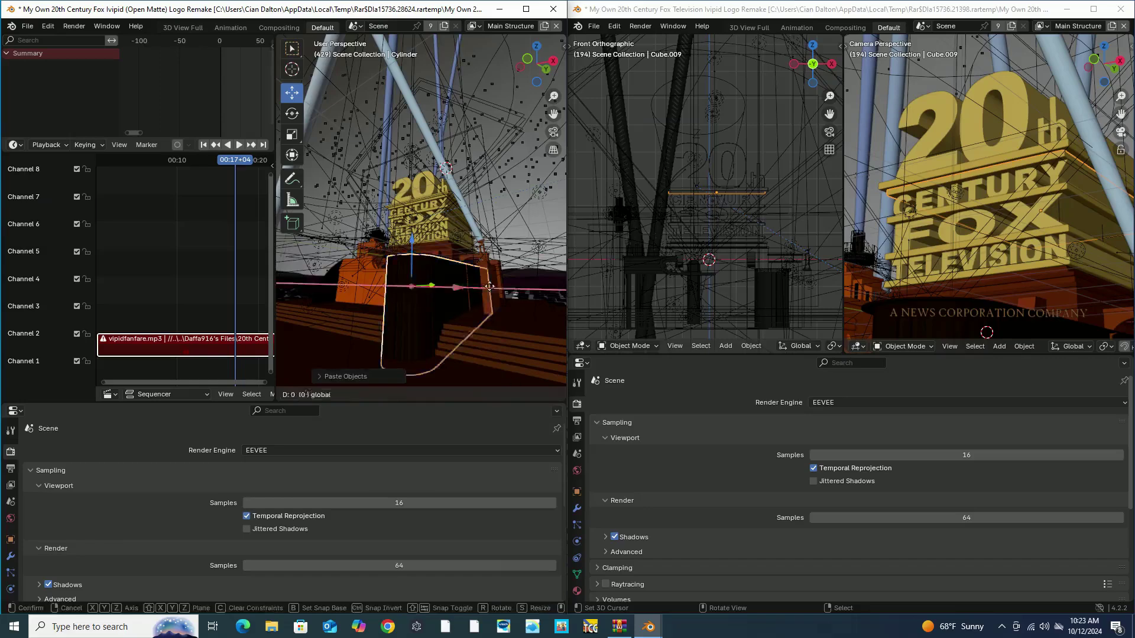
{"action": "left_click_drag", "start_coordinate": [411, 287], "coordinate": [475, 363]}
{"action": "scroll", "coordinate": [460, 246], "scroll_direction": "up", "scroll_amount": 3}
{"action": "left_click_drag", "start_coordinate": [465, 299], "coordinate": [464, 304]}
{"action": "left_click", "coordinate": [464, 304]}
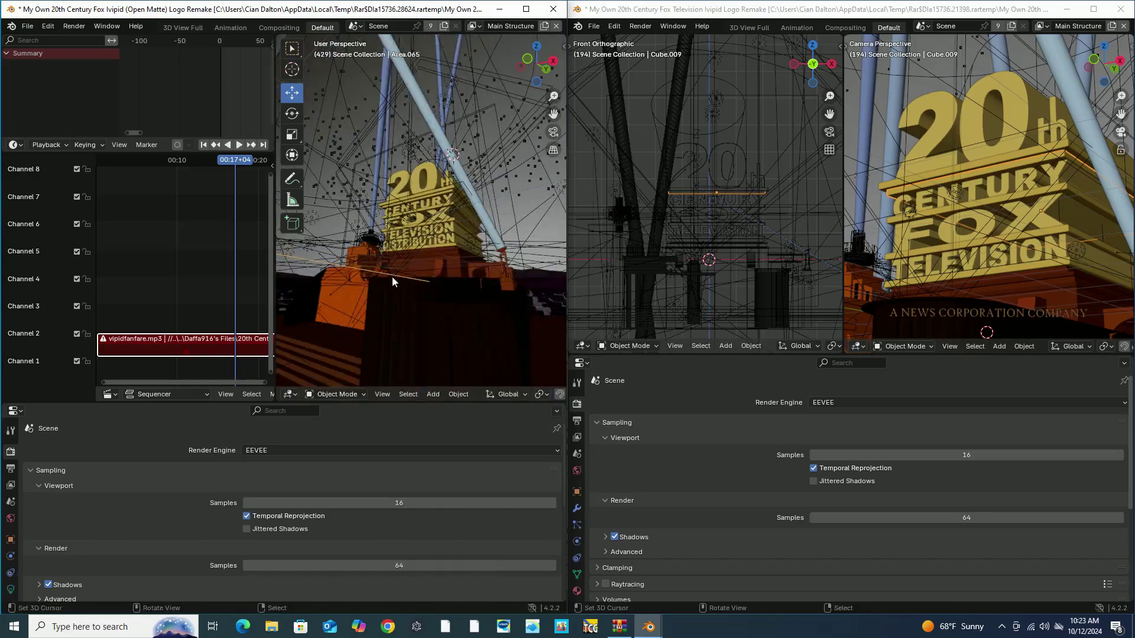
Paste a dark cylinder, widen the 3D view, and move the cylinder vertically to the logo's base
{"action": "key", "text": "ctrl+v"}
{"action": "left_click_drag", "start_coordinate": [274, 367], "coordinate": [159, 366]}
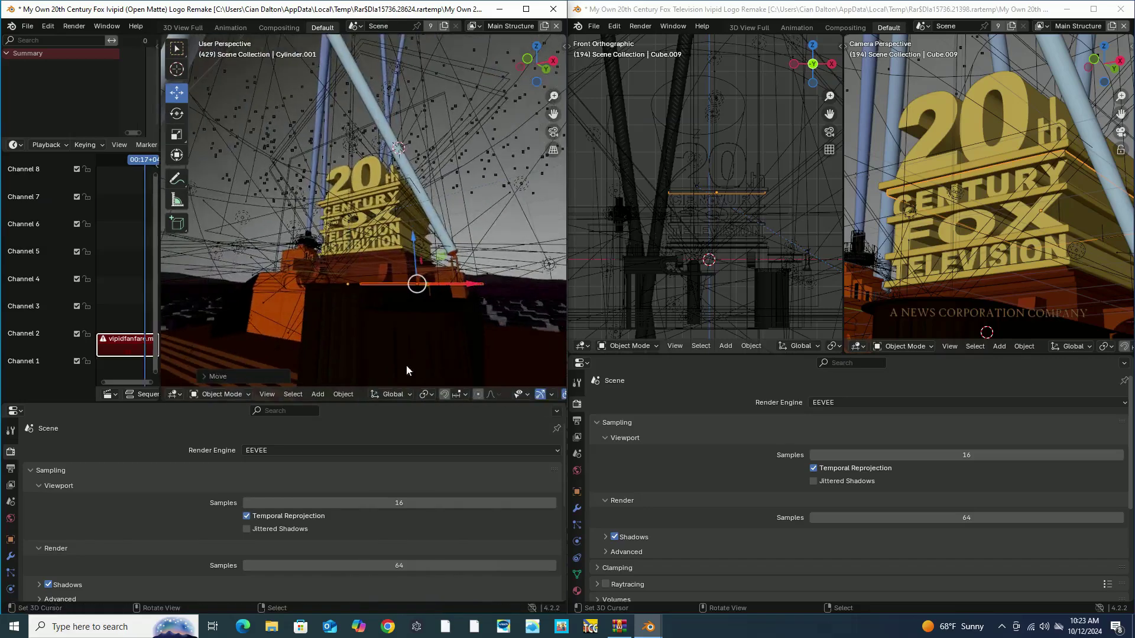
{"action": "left_click_drag", "start_coordinate": [158, 277], "coordinate": [41, 277]}
{"action": "middle_click_drag", "start_coordinate": [295, 236], "coordinate": [354, 243]}
{"action": "left_click_drag", "start_coordinate": [355, 239], "coordinate": [358, 245]}
{"action": "left_click", "coordinate": [358, 245]}
{"action": "left_click", "coordinate": [457, 248]}
Copy the large base cylinder and move a pasted cylinder to the right of it
{"action": "left_click", "coordinate": [343, 254]}
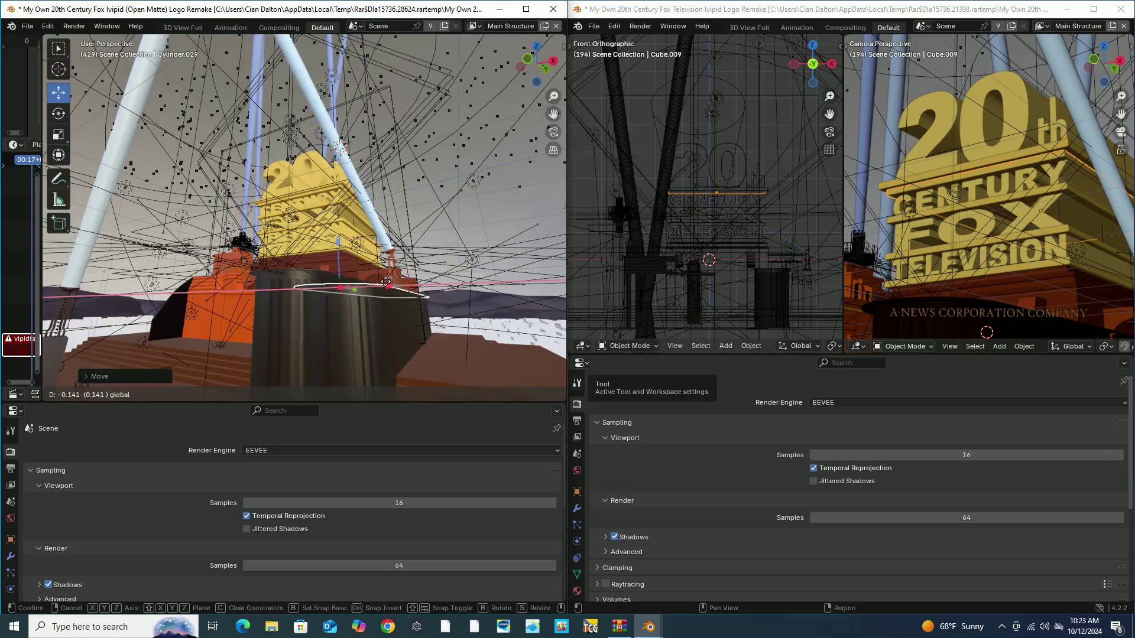
{"action": "left_click", "coordinate": [331, 313]}
{"action": "key", "text": "KP_0"}
{"action": "middle_click_drag", "start_coordinate": [352, 332], "coordinate": [331, 319]}
{"action": "left_click", "coordinate": [346, 321]}
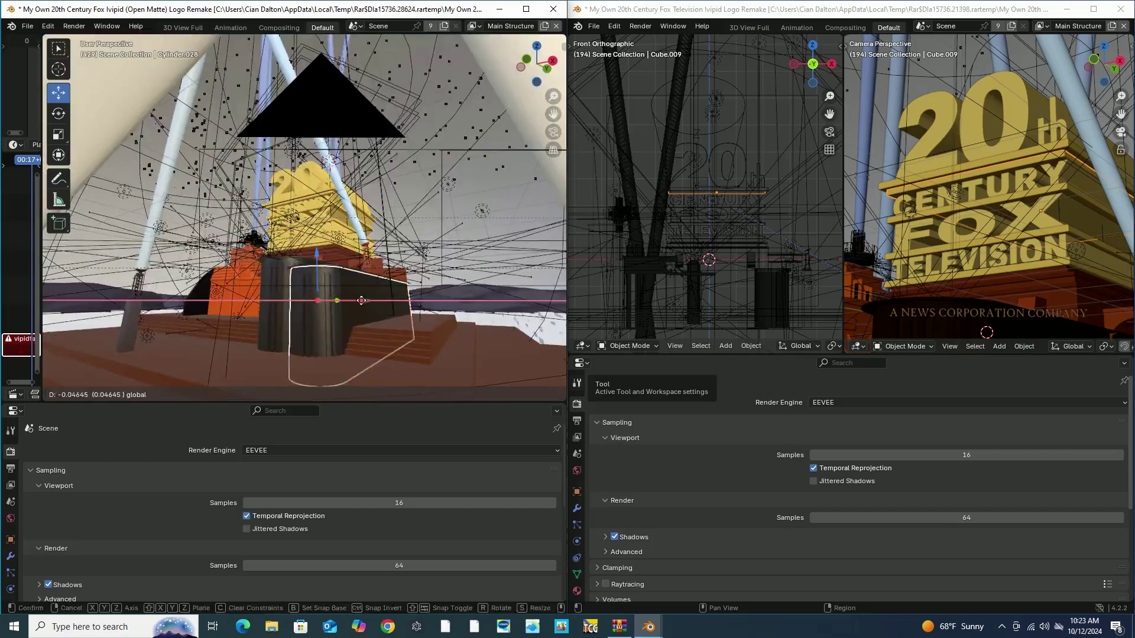
{"action": "left_click_drag", "start_coordinate": [355, 301], "coordinate": [396, 310]}
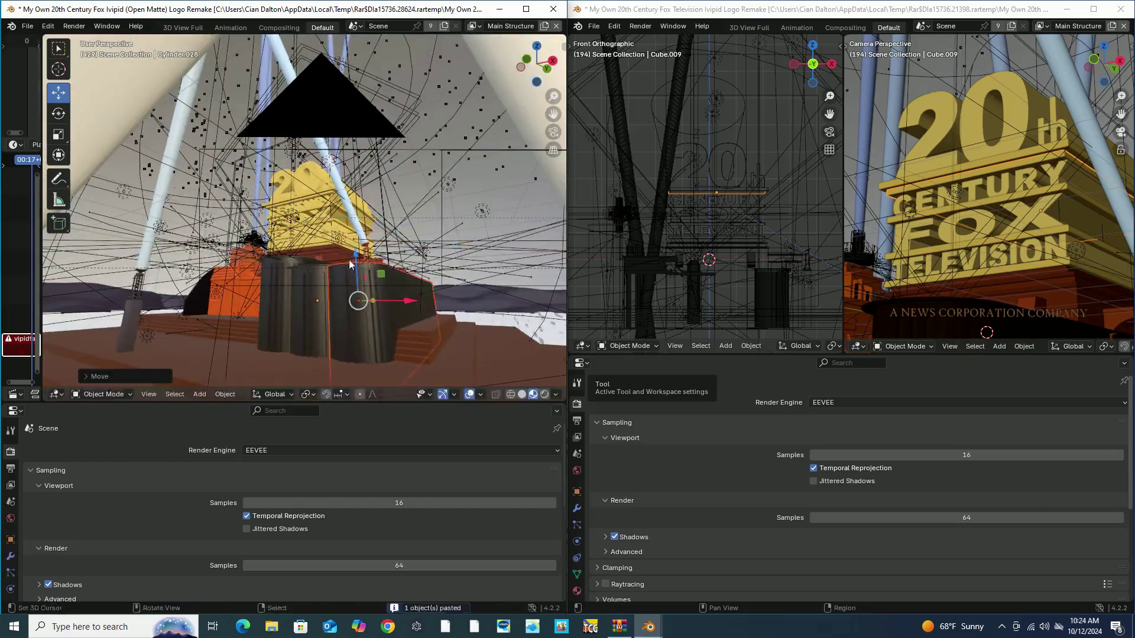
{"action": "left_click", "coordinate": [353, 267]}
{"action": "mouse_move", "coordinate": [353, 268]}
{"action": "middle_mouse_down"}
{"action": "mouse_move", "coordinate": [545, 124]}
{"action": "mouse_move", "coordinate": [494, 162]}
{"action": "mouse_move", "coordinate": [534, 74]}
{"action": "mouse_move", "coordinate": [382, 274]}
{"action": "middle_mouse_up"}
Paste another cylinder and move it into place beside the base
{"action": "left_click", "coordinate": [357, 336]}
{"action": "key", "text": "ctrl+v"}
{"action": "middle_click_drag", "start_coordinate": [362, 339], "coordinate": [374, 345]}
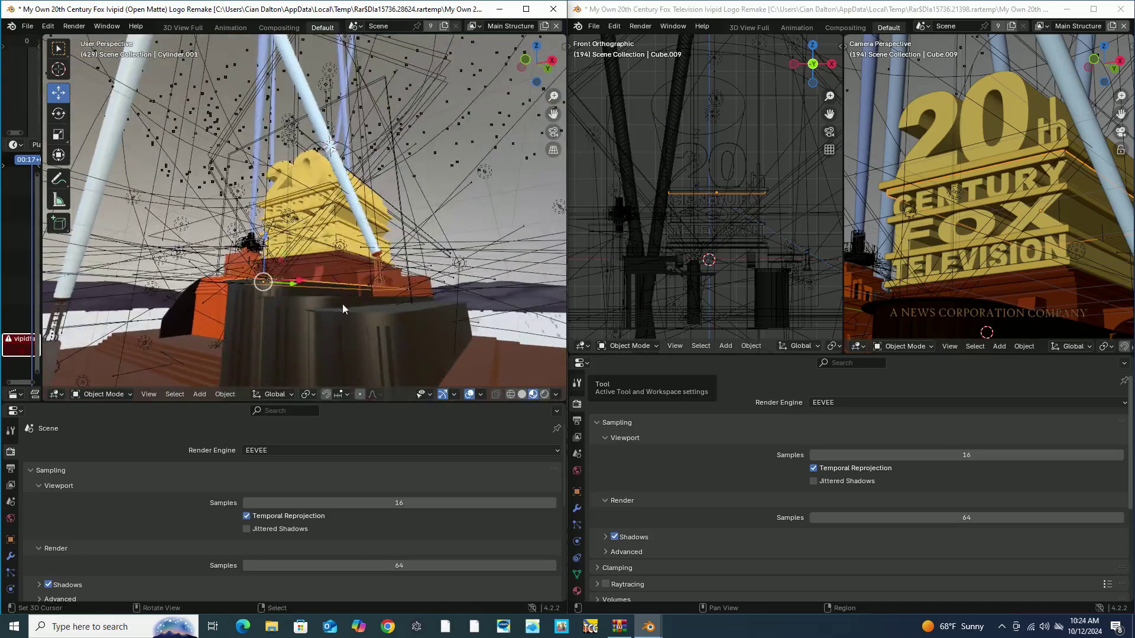
{"action": "scroll", "coordinate": [373, 345], "scroll_direction": "down", "scroll_amount": 5}
{"action": "key", "text": "g"}
{"action": "key", "text": "z"}
{"action": "left_click_drag", "start_coordinate": [513, 271], "coordinate": [556, 278]}
{"action": "mouse_move", "coordinate": [445, 236]}
{"action": "middle_mouse_down"}
{"action": "mouse_move", "coordinate": [528, 80]}
{"action": "mouse_move", "coordinate": [449, 180]}
{"action": "middle_mouse_up"}
Adjust another cylinder's height on the pedestal and select the top rim ring
{"action": "left_click", "coordinate": [390, 307]}
{"action": "key", "text": "g"}
{"action": "key", "text": "z"}
{"action": "left_click", "coordinate": [391, 316]}
{"action": "left_click", "coordinate": [376, 276]}
{"action": "middle_click_drag", "start_coordinate": [379, 278], "coordinate": [394, 182]}
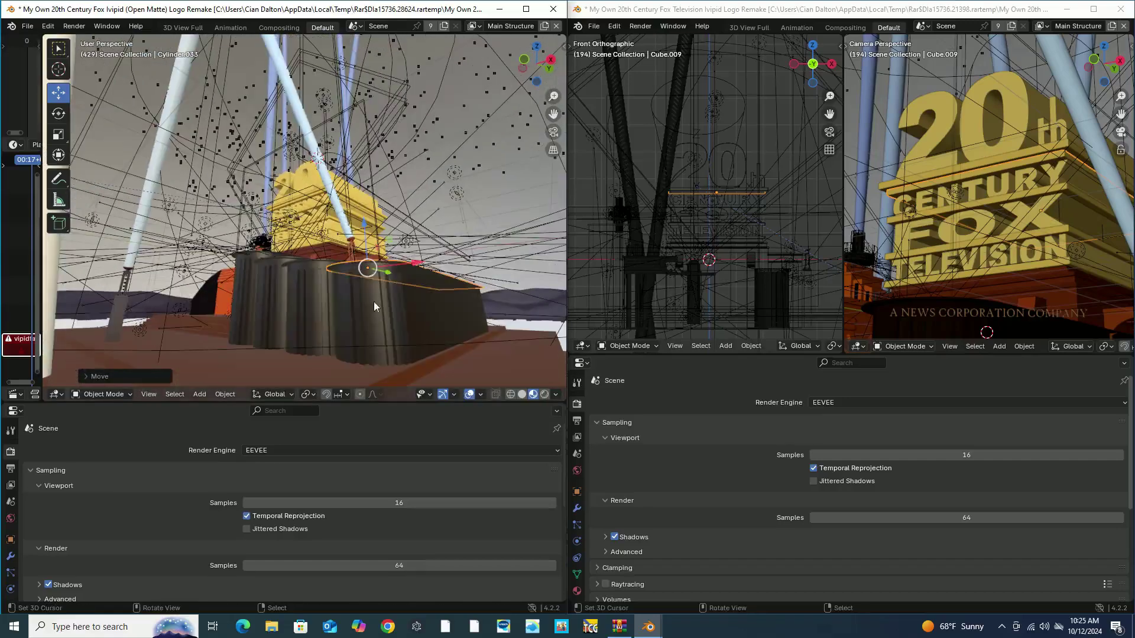
{"action": "left_click", "coordinate": [414, 269]}
Slide the rim ring along X and move a selected cylinder into place
{"action": "key", "text": "g"}
{"action": "key", "text": "x"}
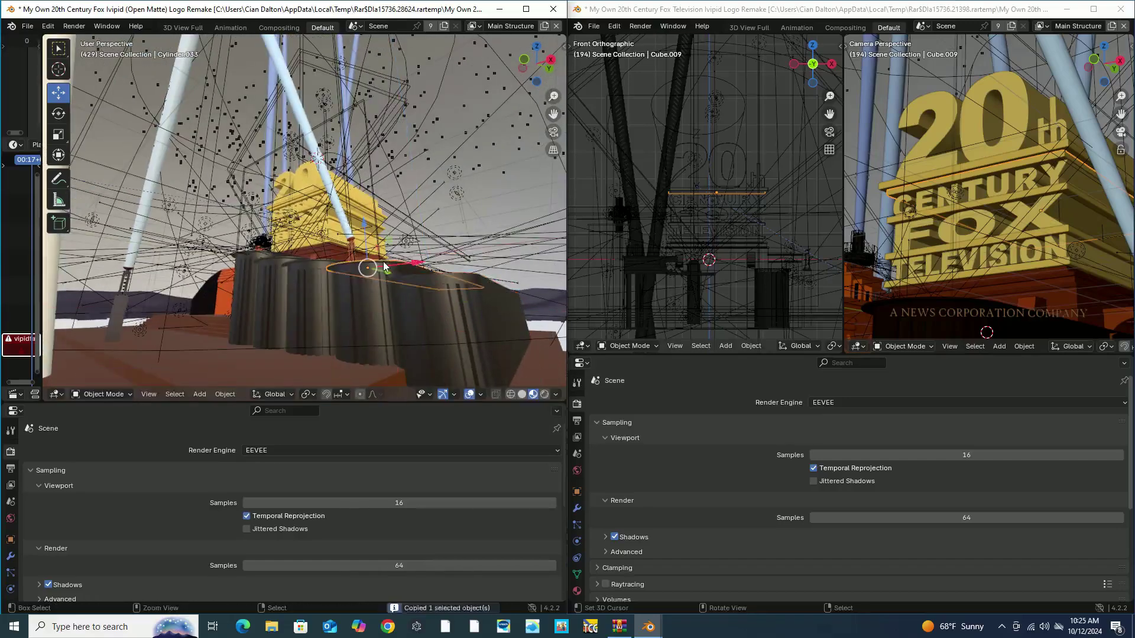
{"action": "left_click", "coordinate": [478, 260]}
{"action": "left_click", "coordinate": [457, 195]}
{"action": "left_click", "coordinate": [424, 266]}
{"action": "middle_click_drag", "start_coordinate": [424, 267], "coordinate": [521, 123]}
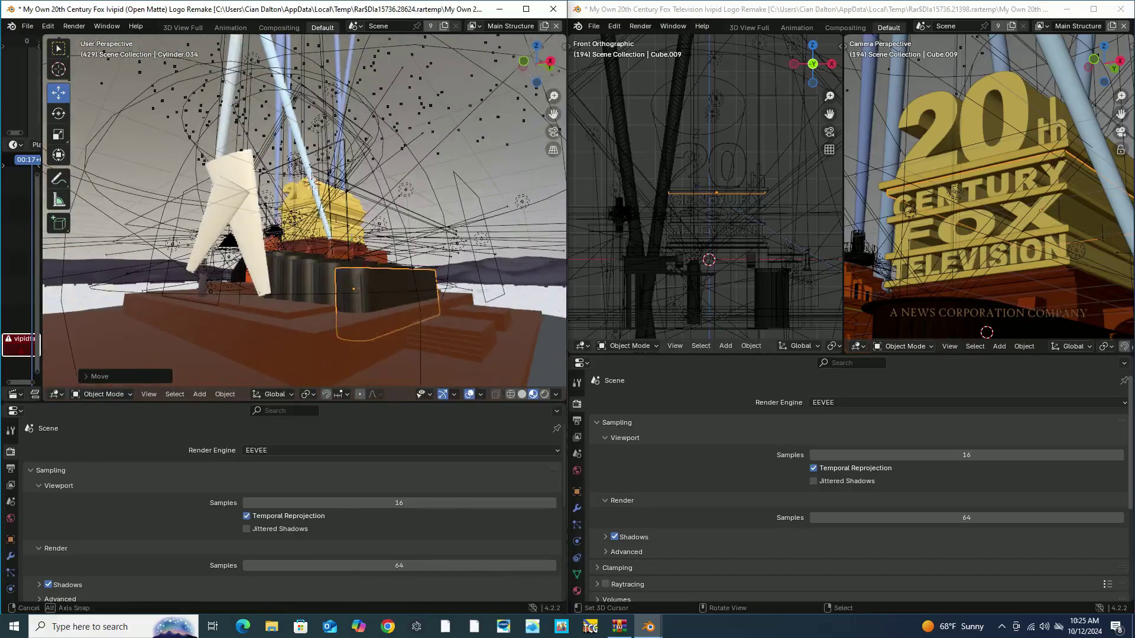
{"action": "left_click_drag", "start_coordinate": [408, 291], "coordinate": [432, 324]}
Slide the pasted column further along X, then select Cylinder.036 and cancel a stretch attempt
{"action": "scroll", "coordinate": [431, 324], "scroll_direction": "up", "scroll_amount": 2}
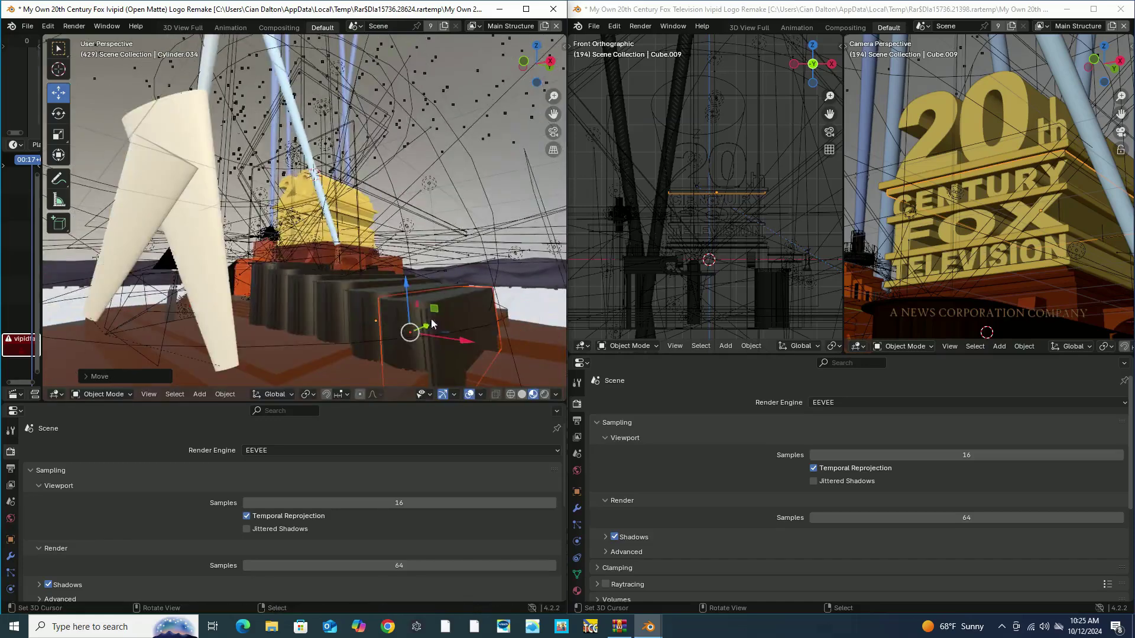
{"action": "middle_click_drag", "start_coordinate": [422, 209], "coordinate": [470, 254]}
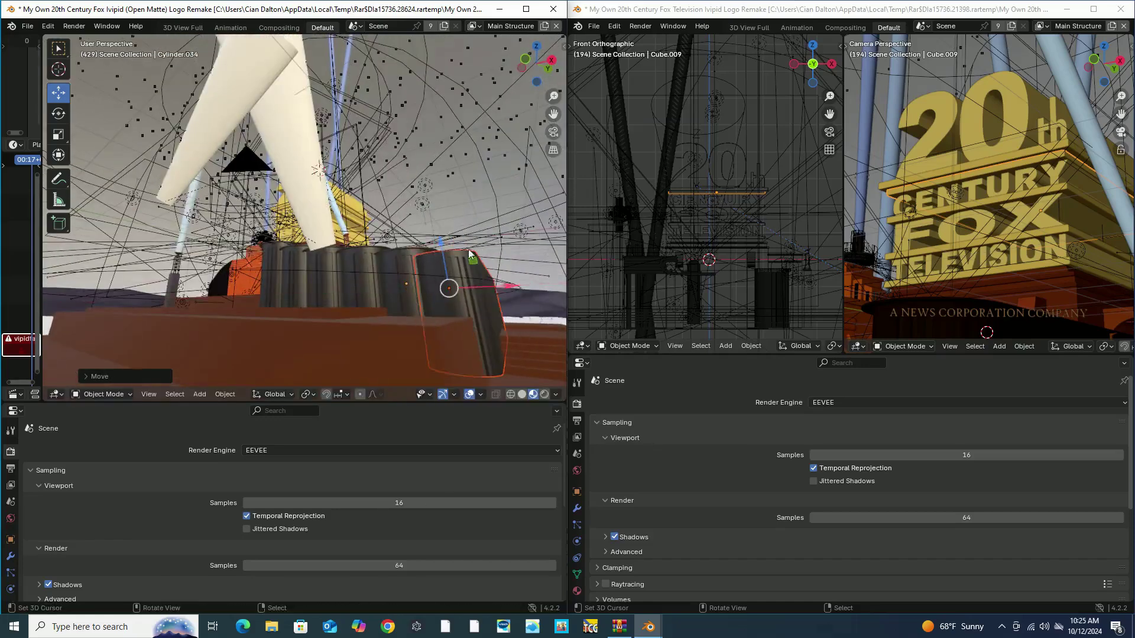
{"action": "left_click_drag", "start_coordinate": [445, 256], "coordinate": [467, 263]}
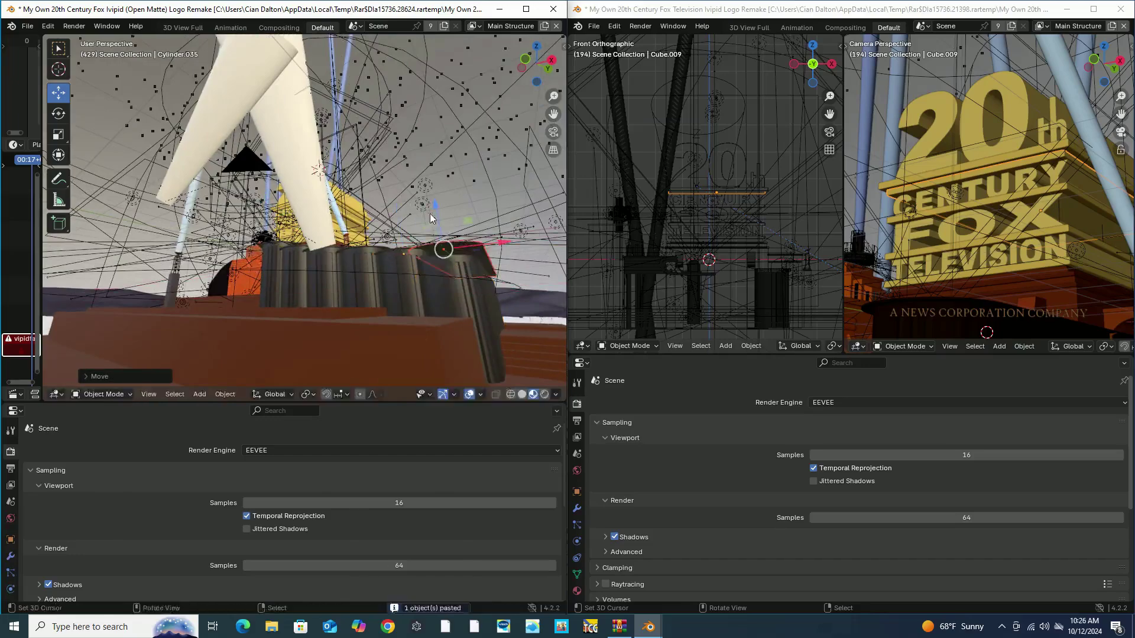
{"action": "mouse_move", "coordinate": [437, 225]}
{"action": "middle_mouse_down"}
{"action": "mouse_move", "coordinate": [498, 87]}
{"action": "mouse_move", "coordinate": [435, 131]}
{"action": "middle_mouse_up"}
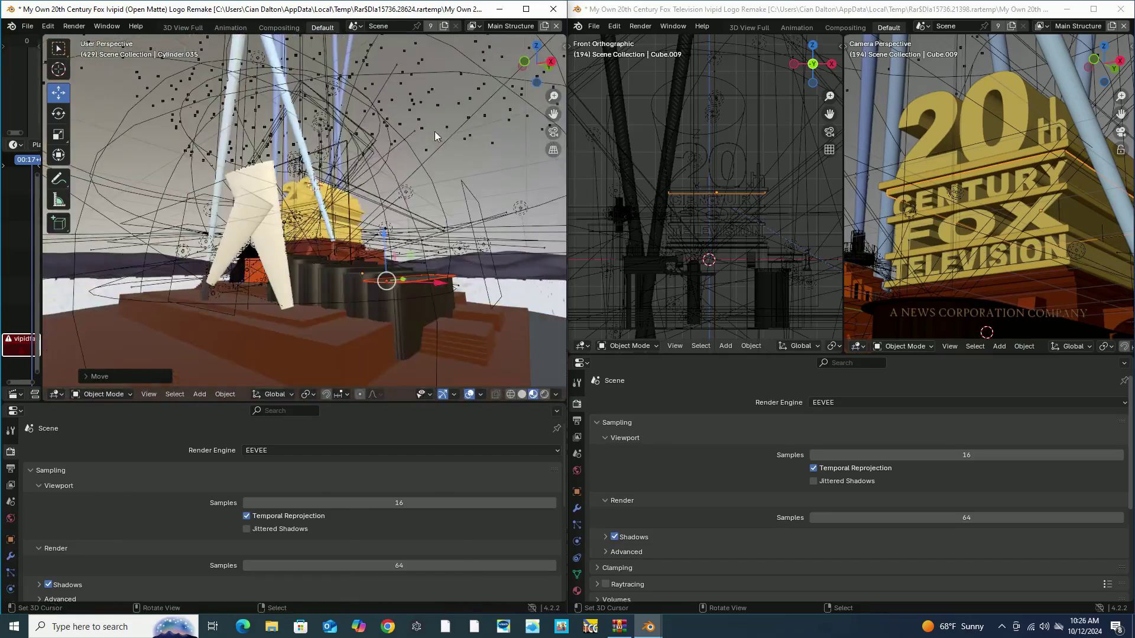
{"action": "left_click", "coordinate": [407, 317]}
{"action": "left_click", "coordinate": [58, 135]}
{"action": "left_click_drag", "start_coordinate": [340, 310], "coordinate": [348, 311]}
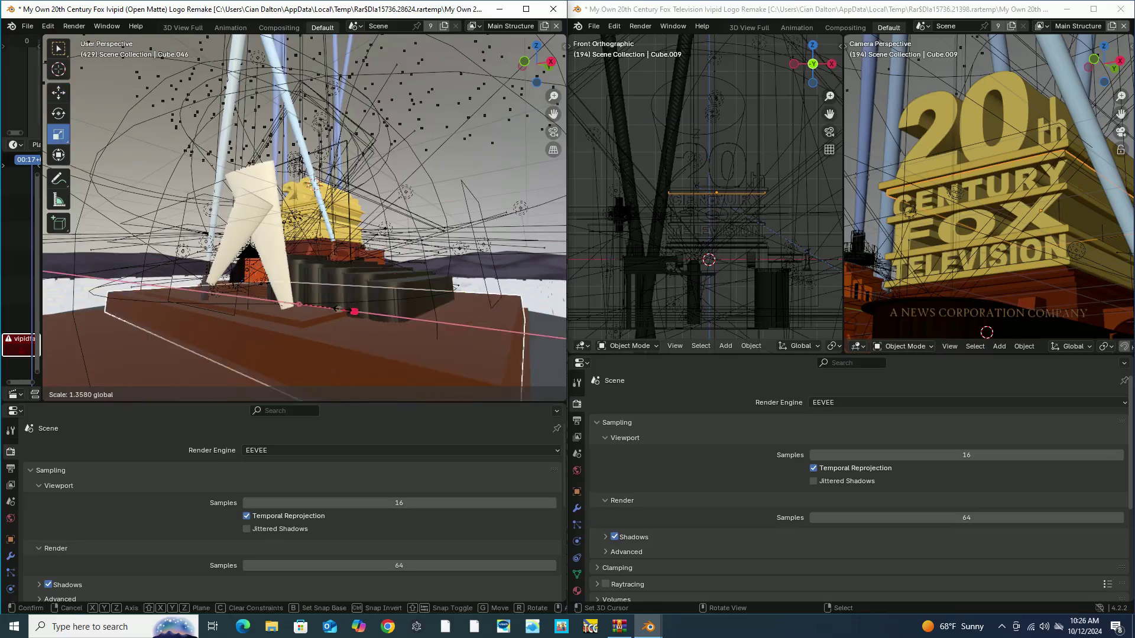
{"action": "key", "text": "Escape"}
Copy Cylinder.036, paste two more columns, and slide Cylinder.038 to the right
{"action": "key", "text": "ctrl+c"}
{"action": "left_click_drag", "start_coordinate": [445, 312], "coordinate": [473, 295]}
{"action": "key", "text": "ctrl+v"}
{"action": "left_click_drag", "start_coordinate": [412, 260], "coordinate": [416, 232]}
{"action": "key", "text": "ctrl+v"}
{"action": "middle_click_drag", "start_coordinate": [434, 300], "coordinate": [436, 259]}
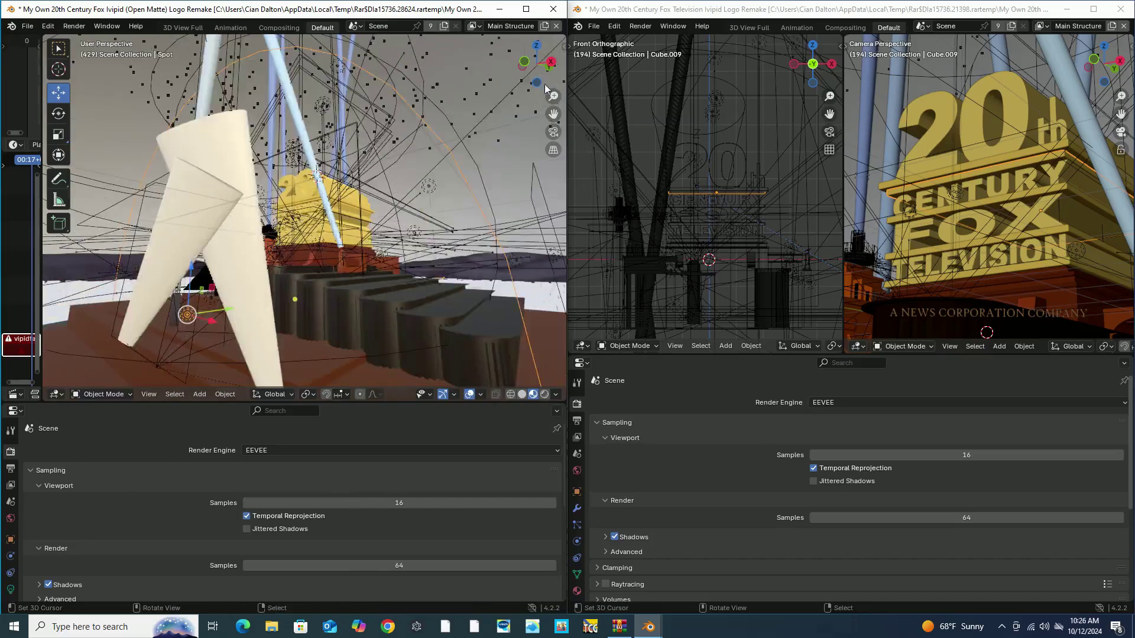
{"action": "left_click", "coordinate": [483, 214]}
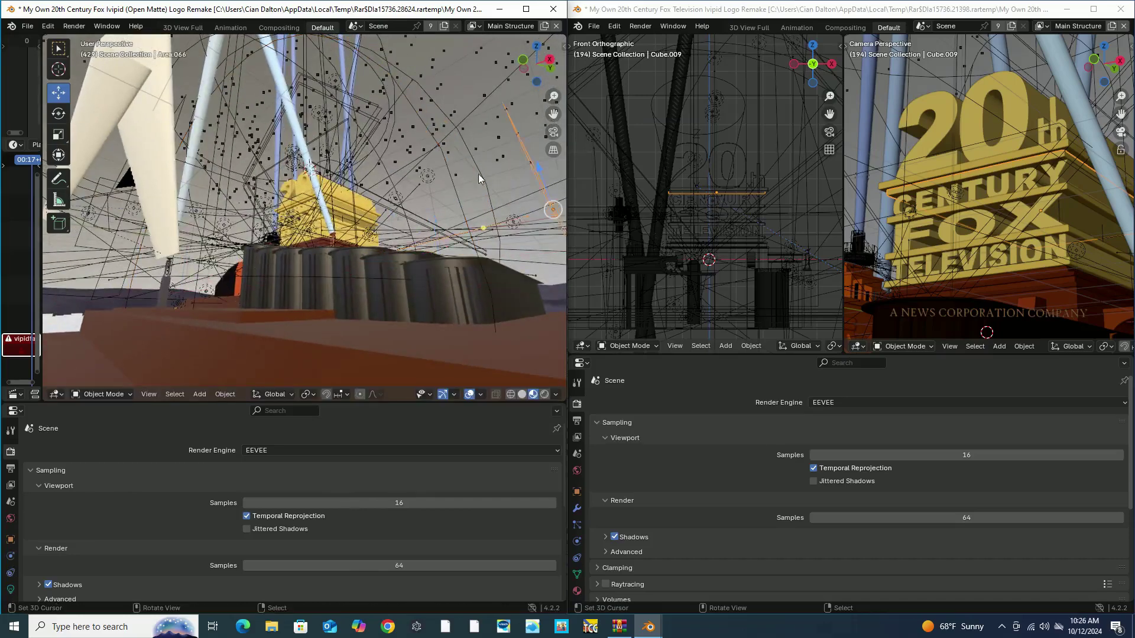
{"action": "middle_click_drag", "start_coordinate": [462, 55], "coordinate": [490, 146]}
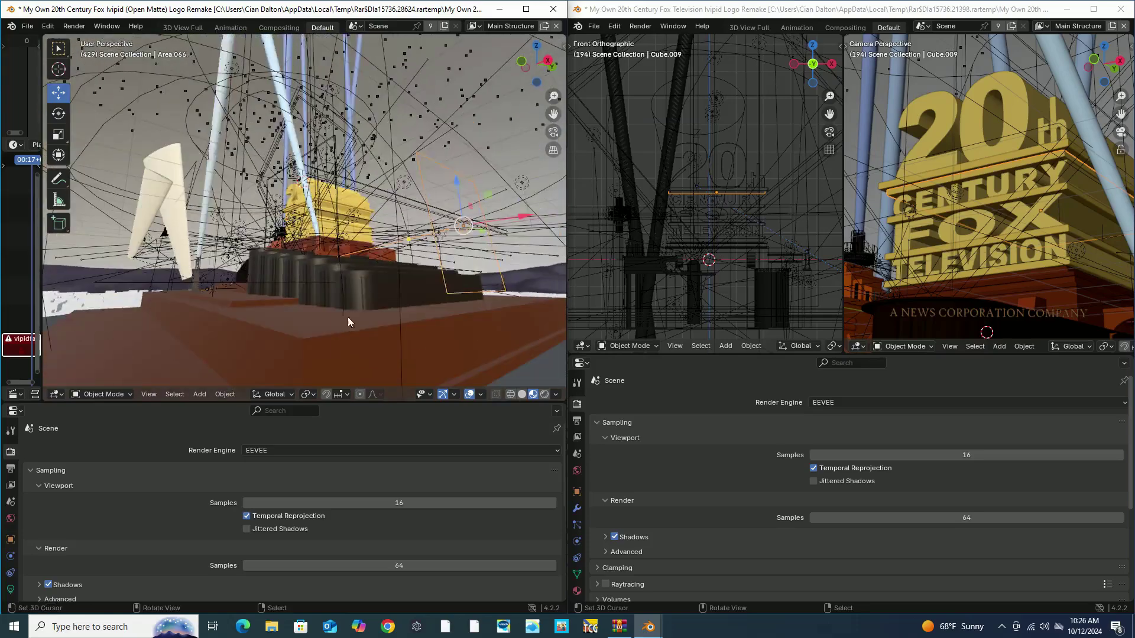
{"action": "left_click_drag", "start_coordinate": [368, 288], "coordinate": [405, 272]}
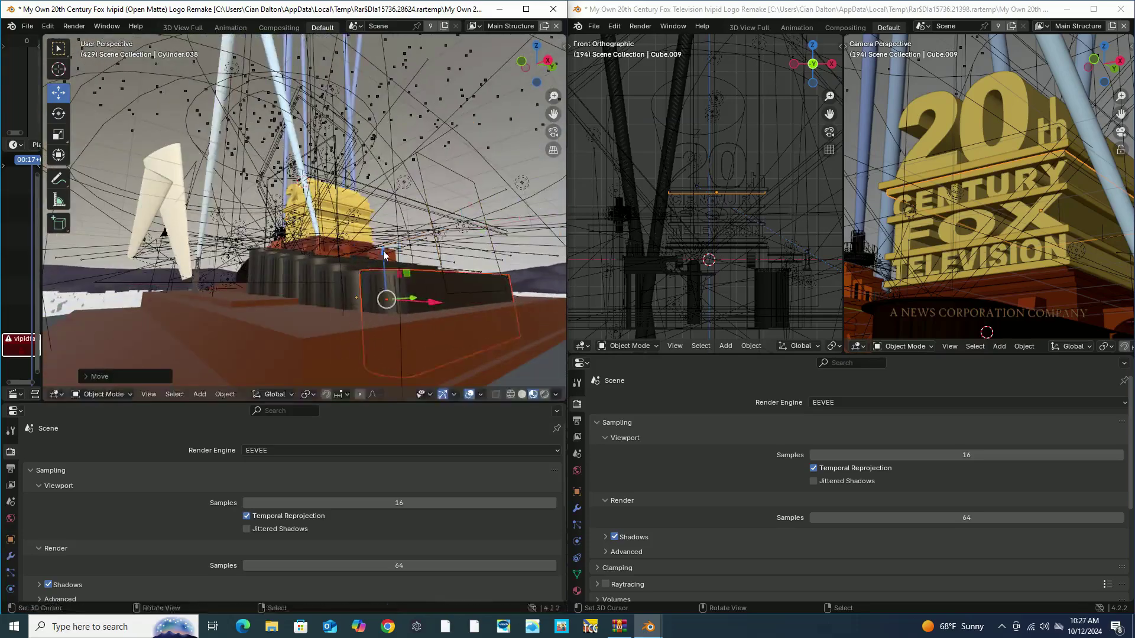
Frame the selection and move the dark Cylinder structure left along X
{"action": "left_click", "coordinate": [149, 394]}
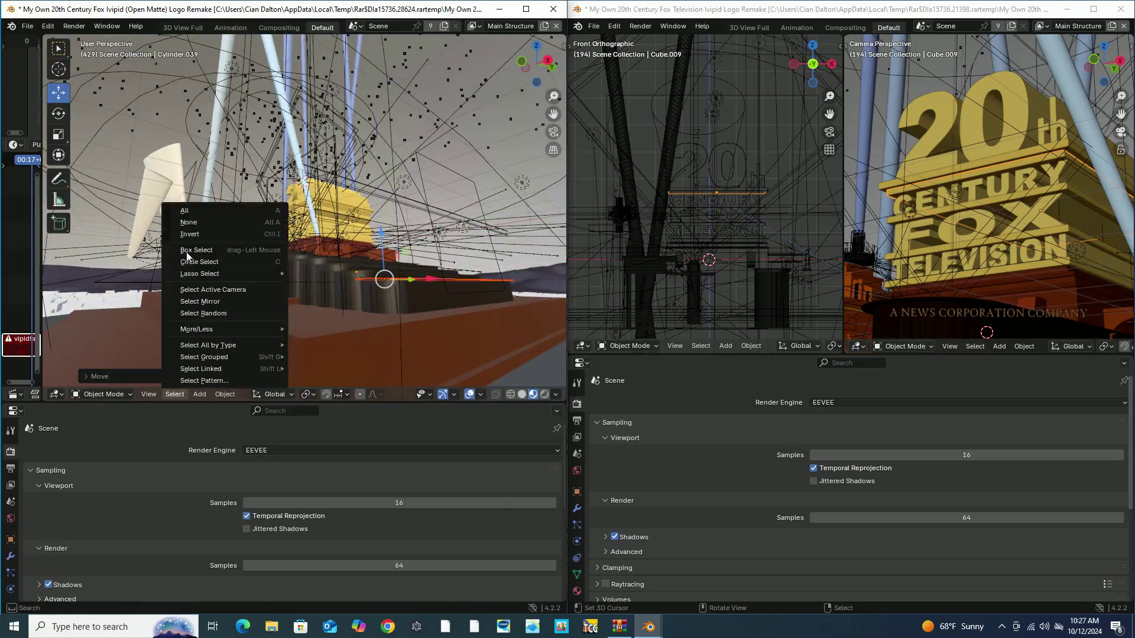
{"action": "left_click", "coordinate": [194, 218]}
{"action": "left_click", "coordinate": [477, 286]}
{"action": "mouse_move", "coordinate": [476, 287]}
{"action": "middle_mouse_down"}
{"action": "mouse_move", "coordinate": [450, 278]}
{"action": "mouse_move", "coordinate": [356, 310]}
{"action": "middle_mouse_up"}
{"action": "left_click", "coordinate": [487, 242]}
{"action": "middle_click_drag", "start_coordinate": [487, 242], "coordinate": [498, 277]}
{"action": "left_click", "coordinate": [375, 285]}
{"action": "middle_click_drag", "start_coordinate": [375, 285], "coordinate": [366, 307]}
{"action": "left_click_drag", "start_coordinate": [412, 288], "coordinate": [354, 271]}
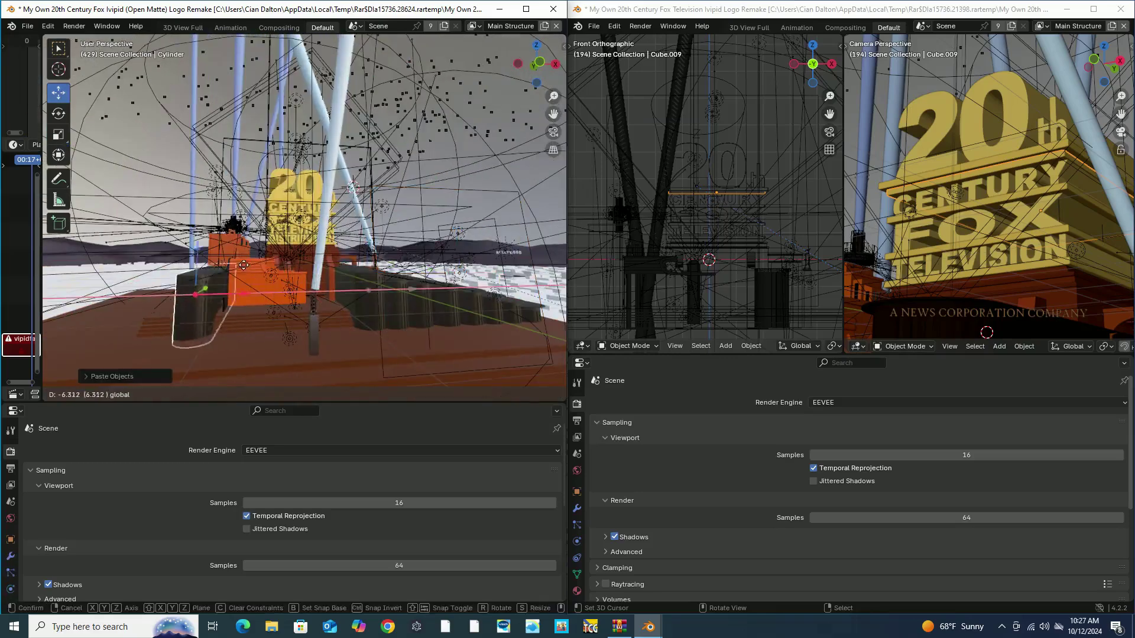
{"action": "left_click", "coordinate": [296, 274]}
{"action": "mouse_move", "coordinate": [296, 273]}
{"action": "middle_mouse_down"}
{"action": "mouse_move", "coordinate": [337, 173]}
{"action": "mouse_move", "coordinate": [530, 68]}
{"action": "middle_mouse_up"}
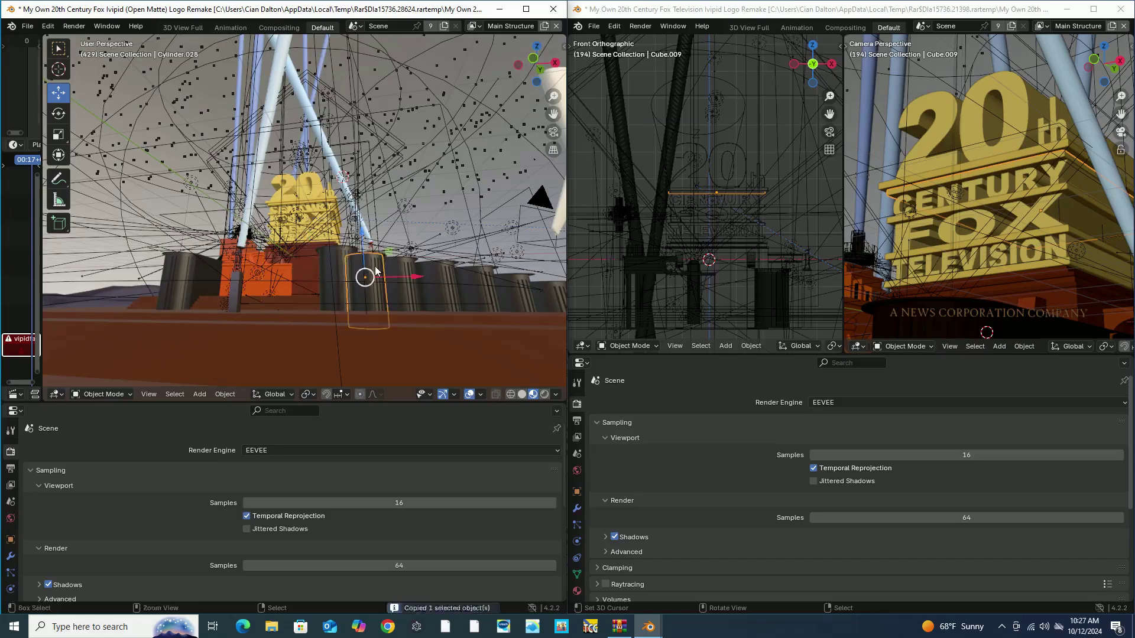
Paste more column copies at the left end of the row
{"action": "key", "text": "ctrl+v"}
{"action": "left_click_drag", "start_coordinate": [376, 272], "coordinate": [249, 274]}
{"action": "key", "text": "ctrl+v"}
{"action": "left_click_drag", "start_coordinate": [376, 272], "coordinate": [190, 273]}
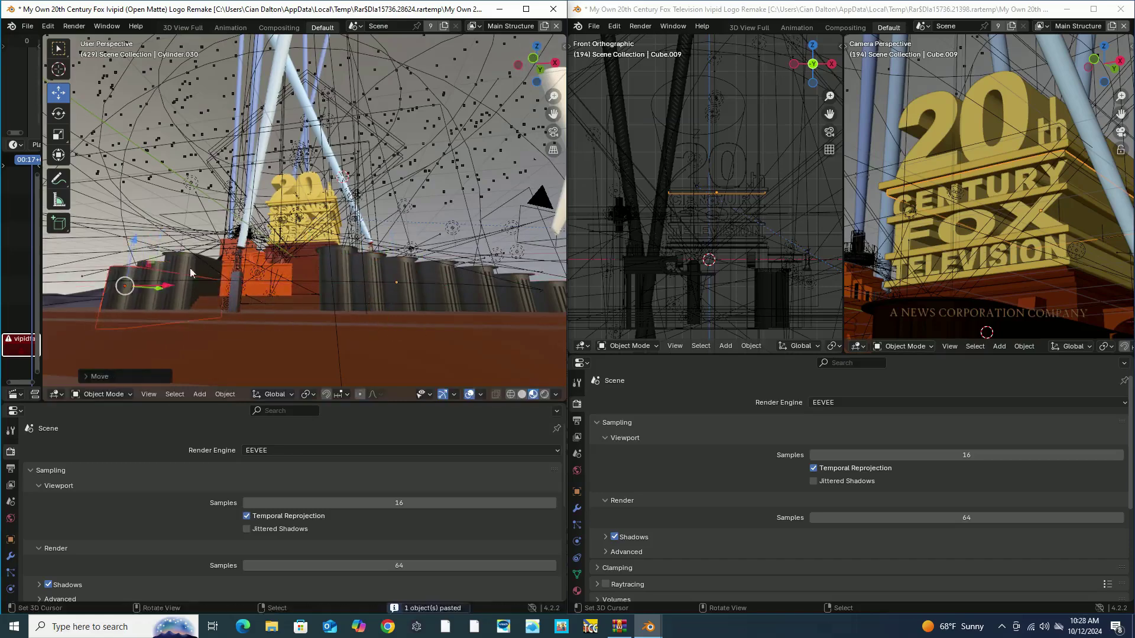
{"action": "middle_click_drag", "start_coordinate": [190, 274], "coordinate": [203, 297]}
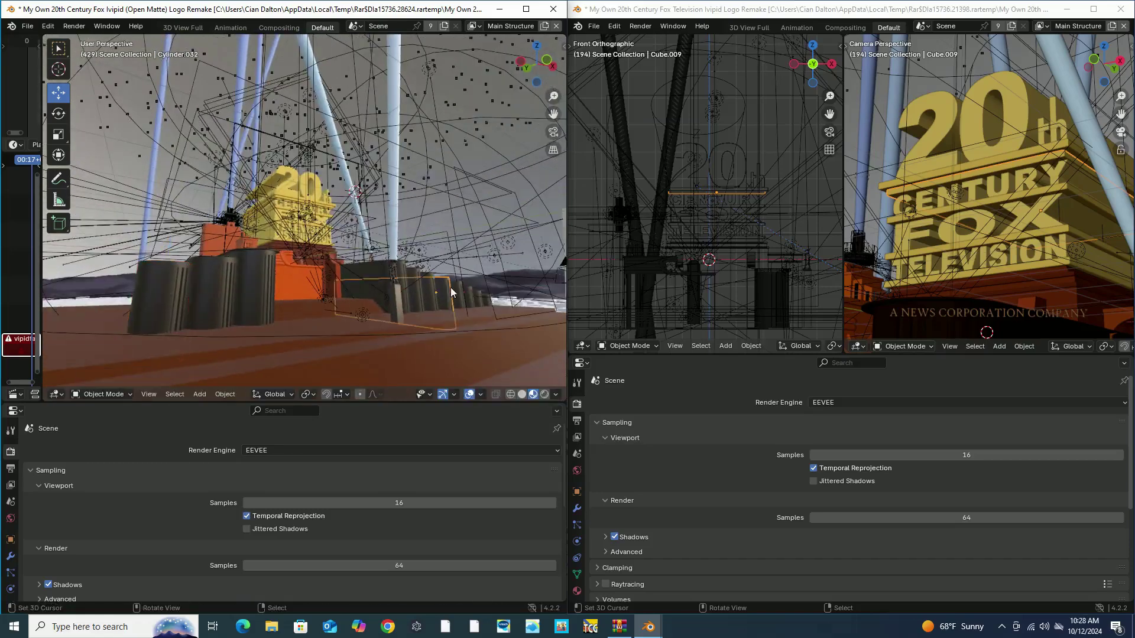
{"action": "middle_click_drag", "start_coordinate": [465, 288], "coordinate": [513, 68]}
{"action": "left_click", "coordinate": [175, 394]}
{"action": "left_click", "coordinate": [239, 223]}
{"action": "key", "text": "ctrl+v"}
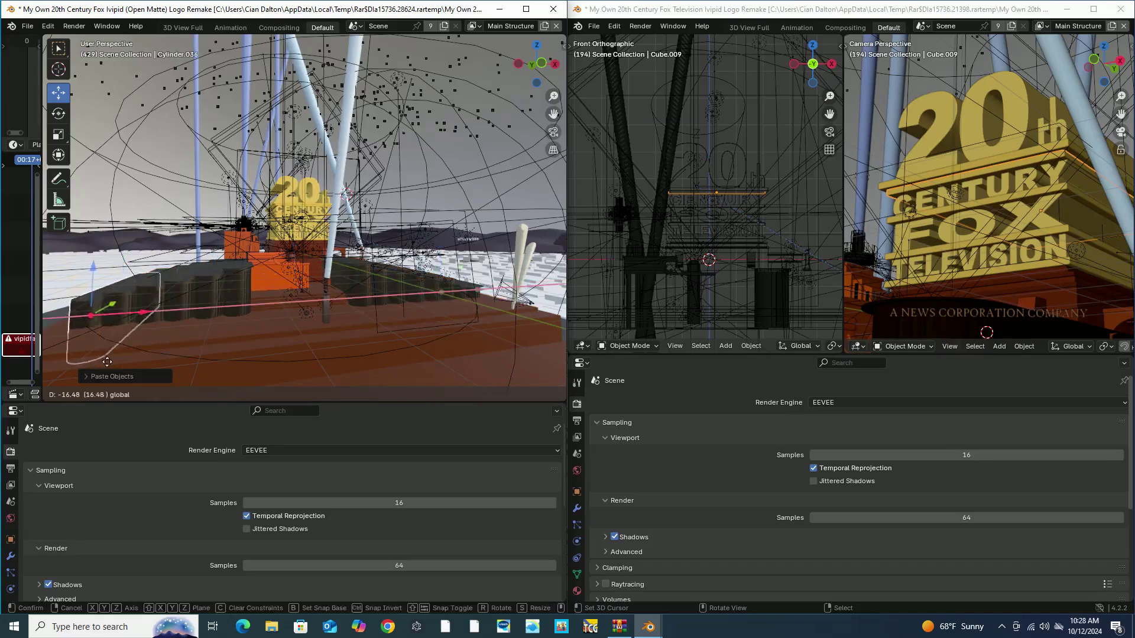
{"action": "scroll", "coordinate": [195, 321], "scroll_direction": "down", "scroll_amount": 2}
Stretch Cylinder.017 along X
{"action": "left_click", "coordinate": [102, 324]}
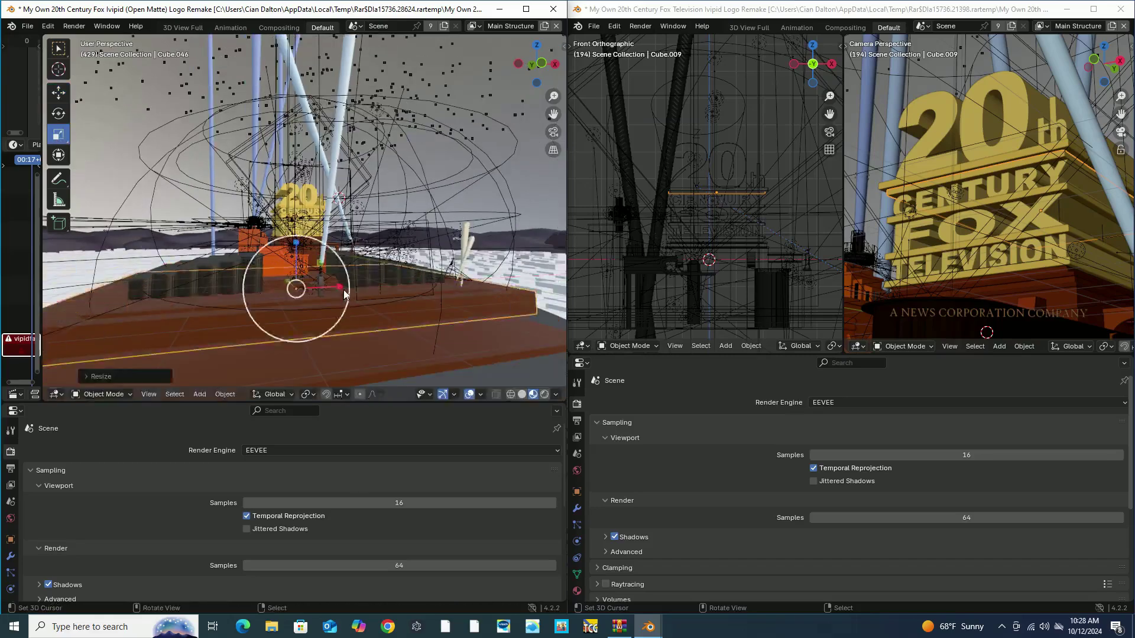
{"action": "left_click_drag", "start_coordinate": [339, 288], "coordinate": [349, 289]}
{"action": "left_click", "coordinate": [349, 288]}
{"action": "middle_click_drag", "start_coordinate": [348, 288], "coordinate": [292, 243]}
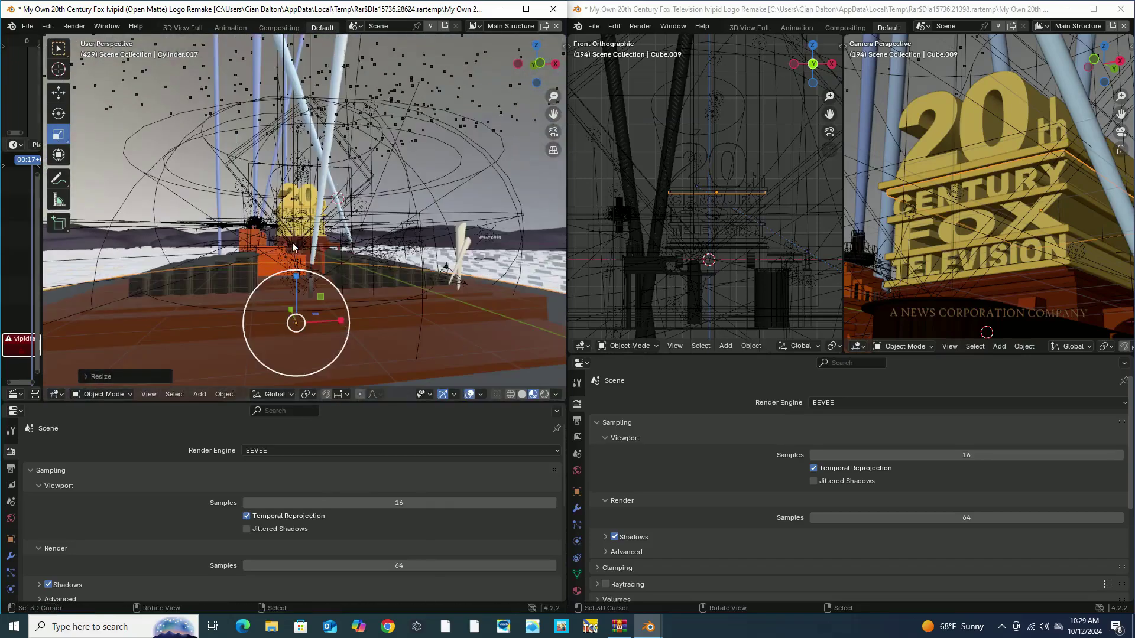
{"action": "scroll", "coordinate": [368, 299], "scroll_direction": "up", "scroll_amount": 2}
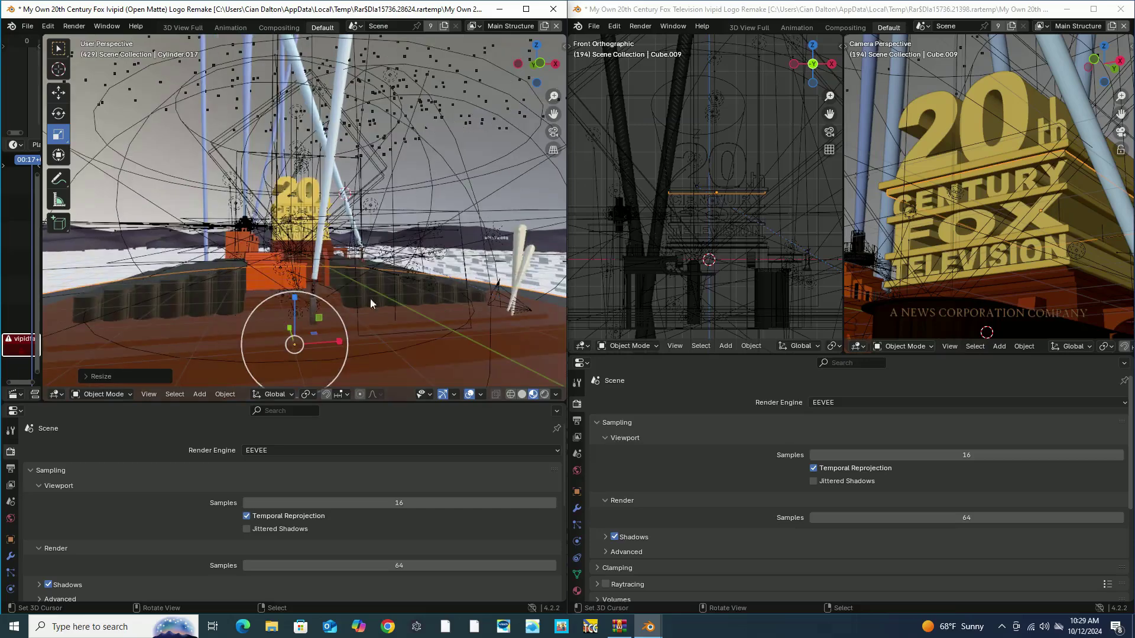
Duplicate a column and slide the copy along the X axis
{"action": "left_click", "coordinate": [464, 292]}
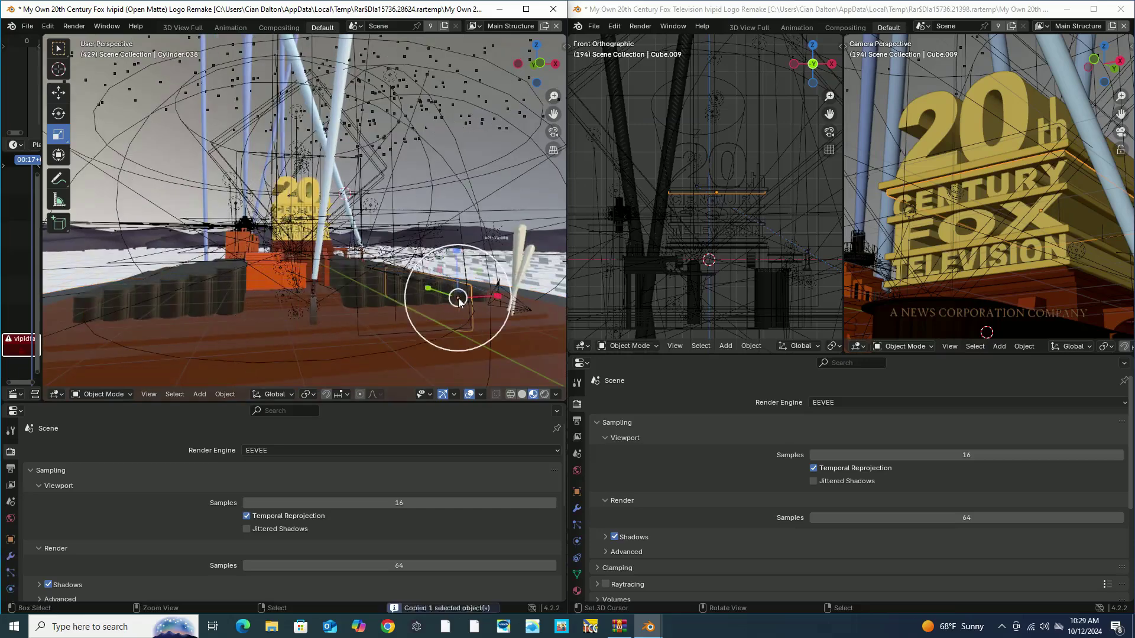
{"action": "key", "text": "ctrl+c"}
{"action": "key", "text": "ctrl+v"}
{"action": "key", "text": "g"}
{"action": "key", "text": "x"}
{"action": "left_click", "coordinate": [101, 329]}
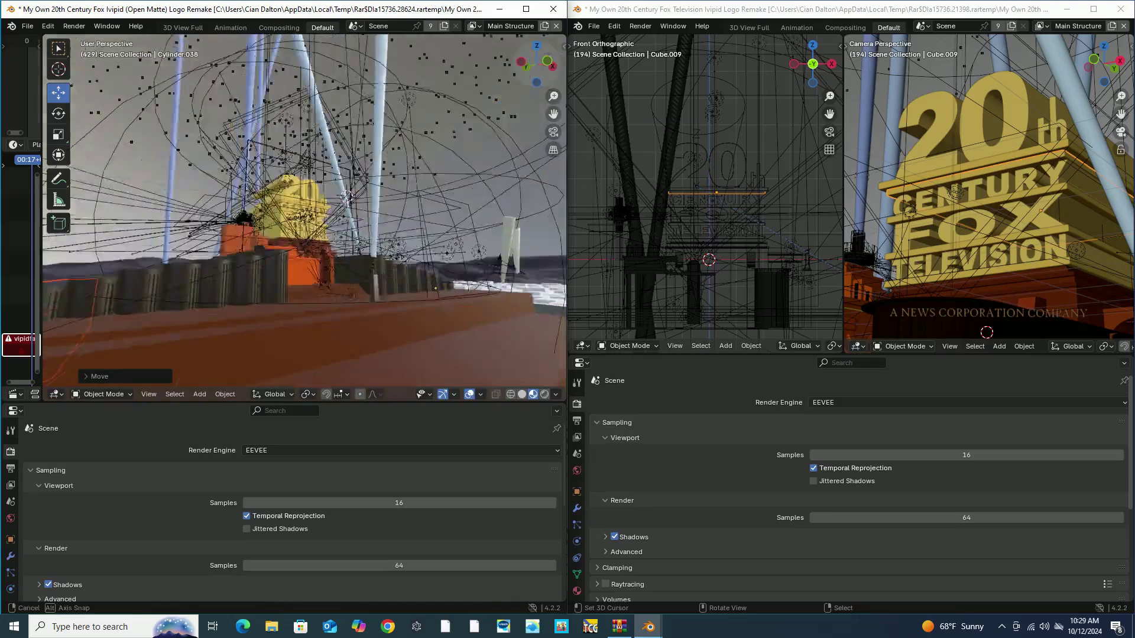
{"action": "middle_click_drag", "start_coordinate": [101, 330], "coordinate": [178, 266]}
Enlarge base Cube.045, then start moving the Area.065 light along X
{"action": "left_click", "coordinate": [60, 136]}
{"action": "key", "text": "s"}
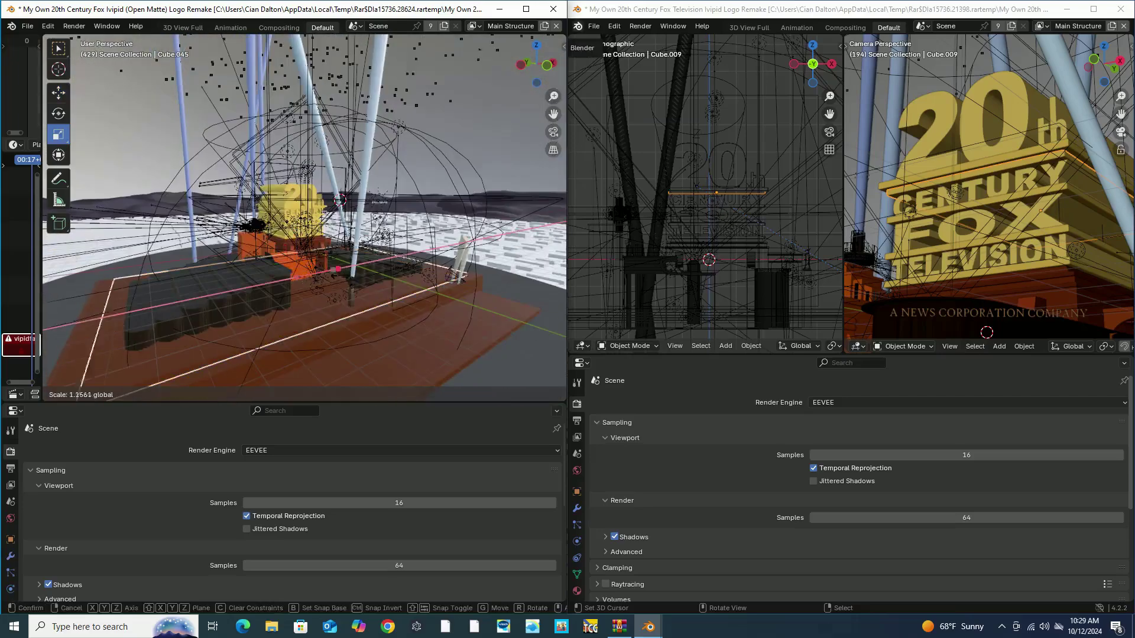
{"action": "left_click", "coordinate": [519, 89]}
{"action": "middle_click_drag", "start_coordinate": [519, 89], "coordinate": [517, 108]}
{"action": "left_click", "coordinate": [435, 282]}
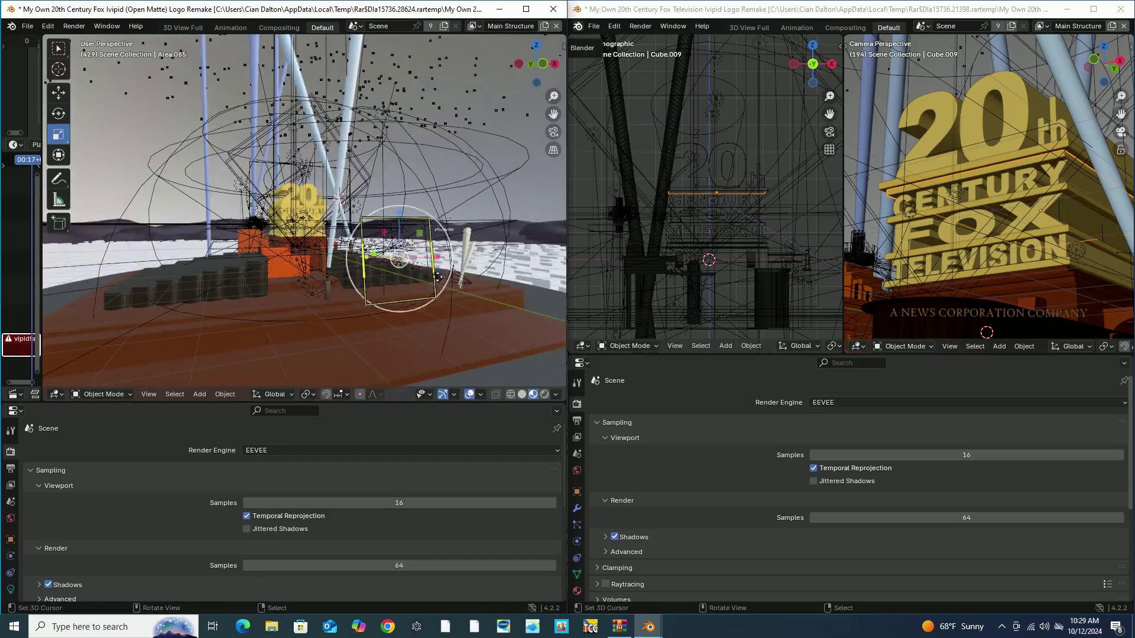
{"action": "left_click", "coordinate": [58, 92]}
{"action": "key", "text": "g"}
{"action": "key", "text": "x"}
{"action": "middle_click_drag", "start_coordinate": [121, 306], "coordinate": [470, 212]}
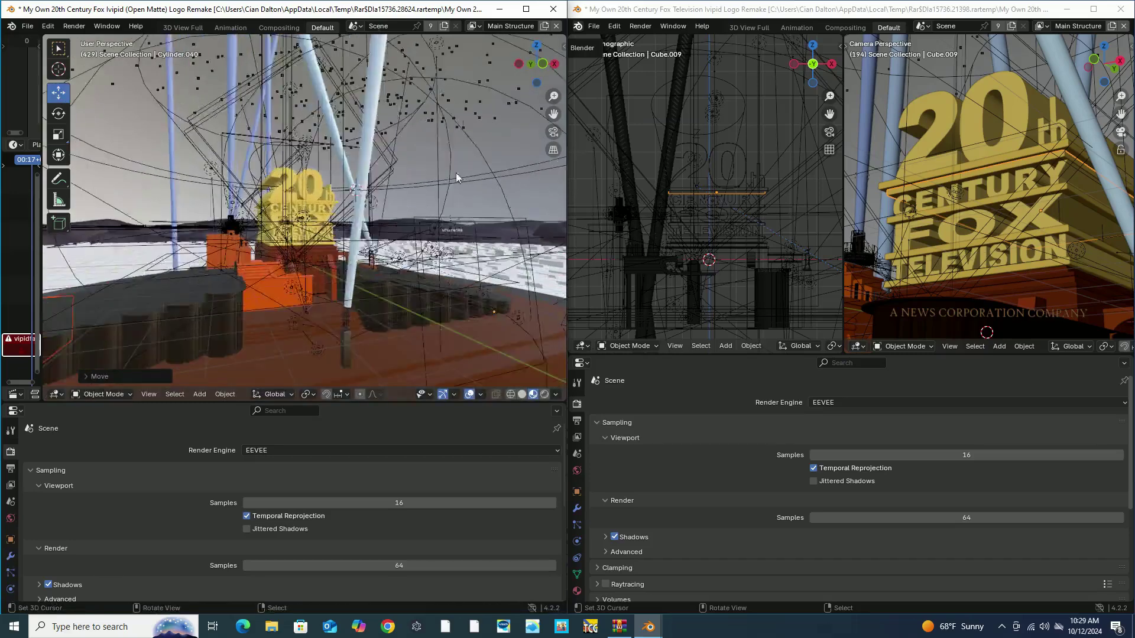
Place the Area.065 light, then shift the Area.008 light along X
{"action": "scroll", "coordinate": [423, 214], "scroll_direction": "up", "scroll_amount": 3}
{"action": "left_click", "coordinate": [337, 373]}
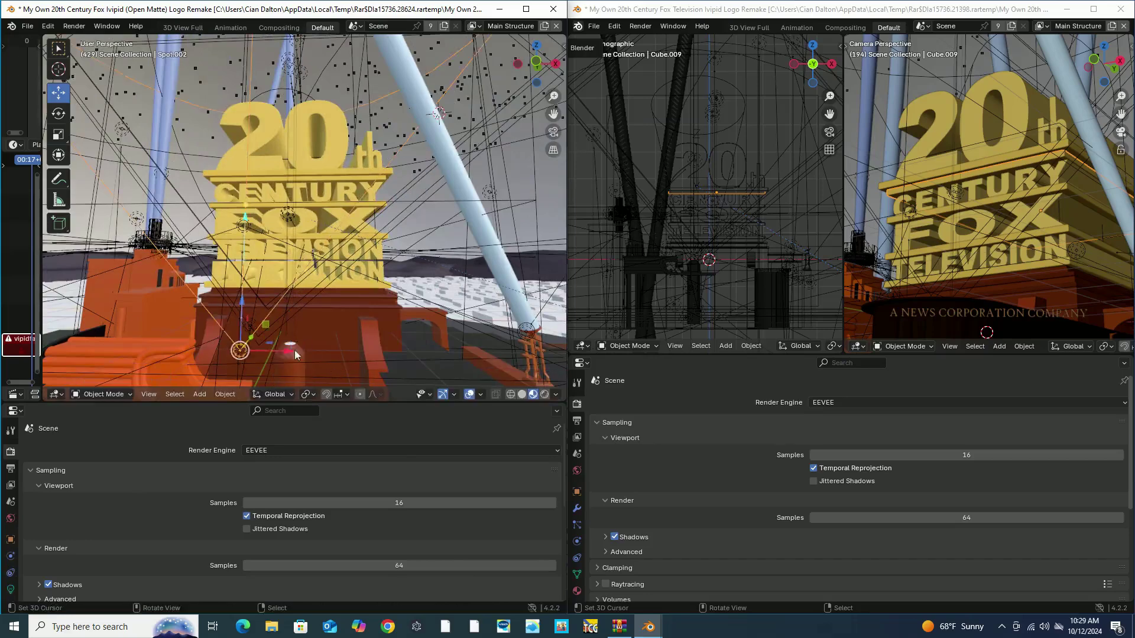
{"action": "left_click", "coordinate": [258, 342]}
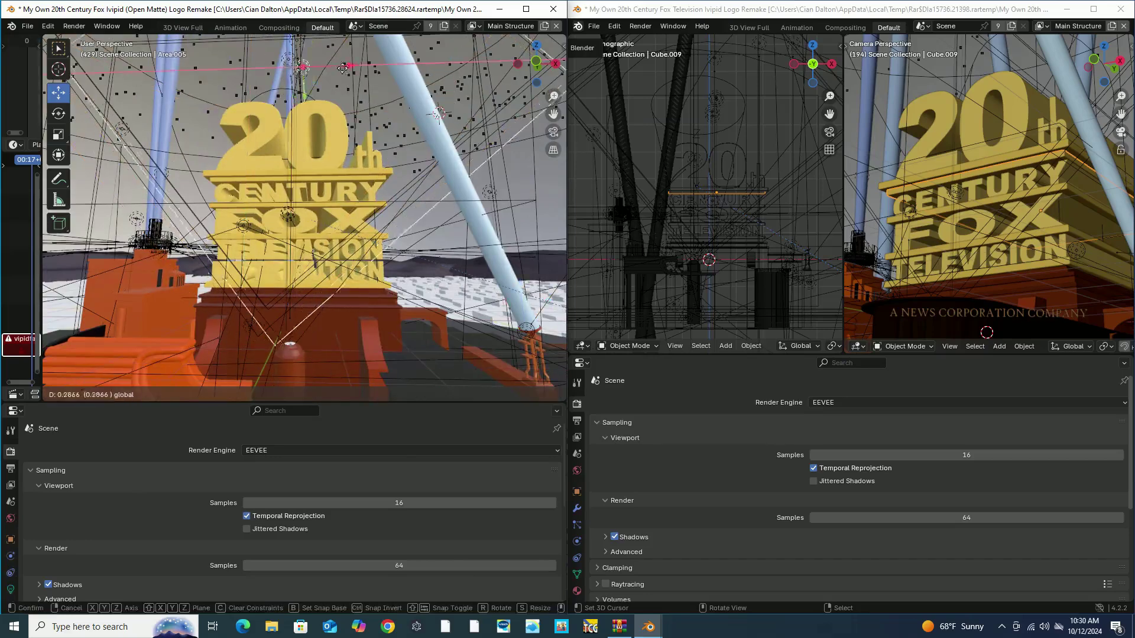
{"action": "left_click", "coordinate": [257, 332]}
{"action": "key", "text": "g"}
{"action": "key", "text": "x"}
{"action": "left_click", "coordinate": [362, 74]}
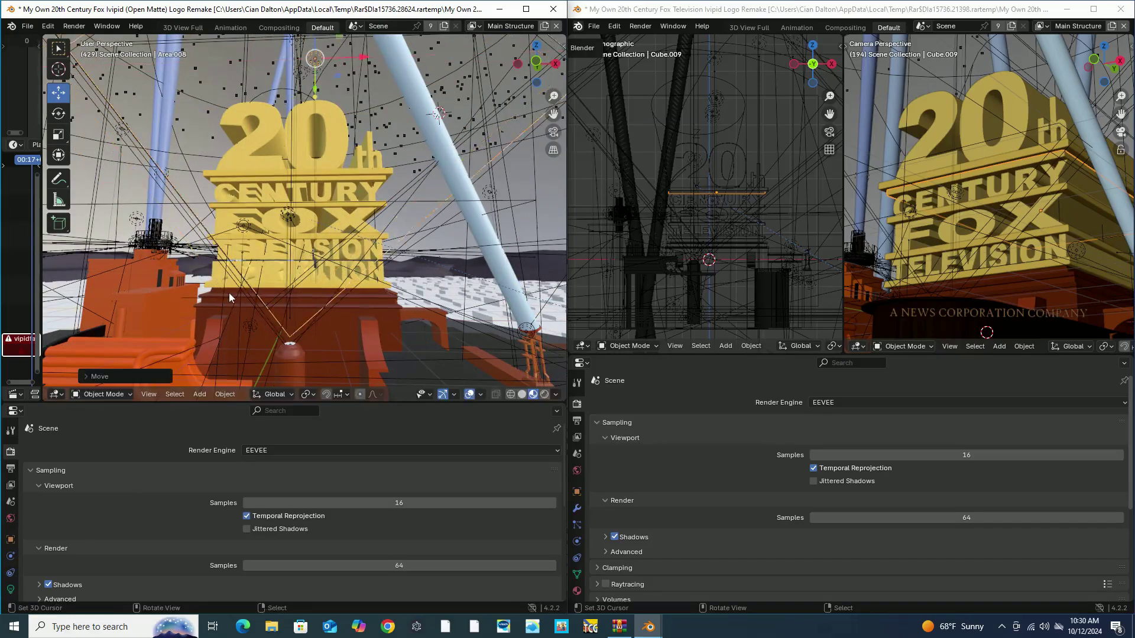
{"action": "middle_click_drag", "start_coordinate": [229, 293], "coordinate": [261, 300]}
Slide the Spot.001 spotlight along the X axis
{"action": "left_click", "coordinate": [258, 321]}
{"action": "key", "text": "g"}
{"action": "key", "text": "x"}
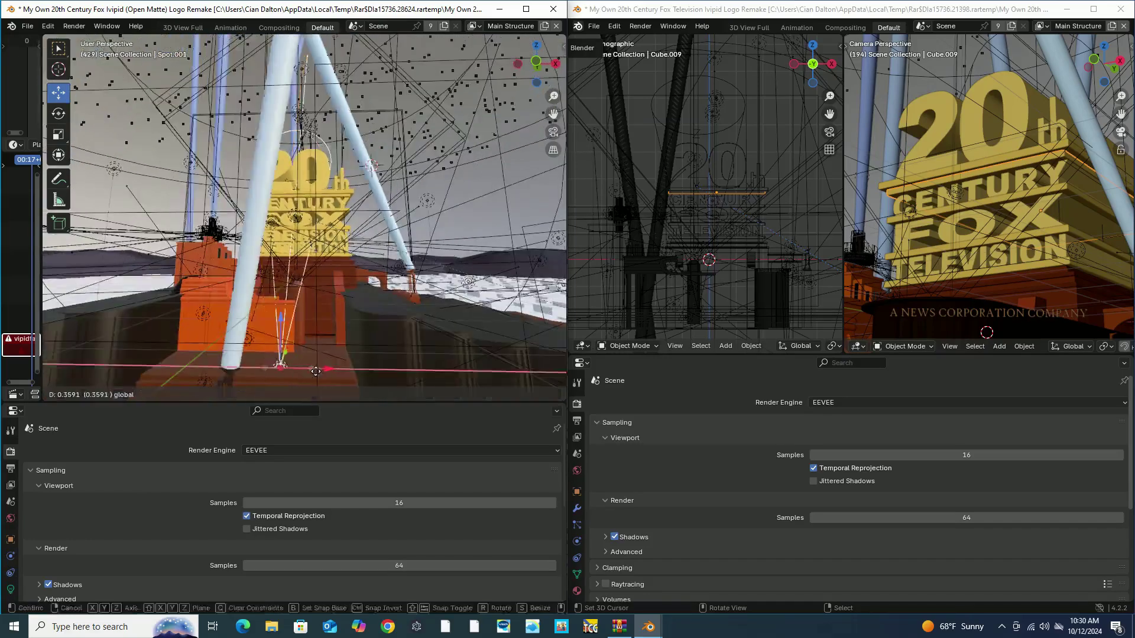
{"action": "left_click", "coordinate": [323, 371]}
Paste two copies of the orange block pieces, sliding each along X to the pedestal front
{"action": "key", "text": "ctrl+v"}
{"action": "key", "text": "g"}
{"action": "key", "text": "x"}
{"action": "middle_click_drag", "start_coordinate": [286, 337], "coordinate": [240, 299]}
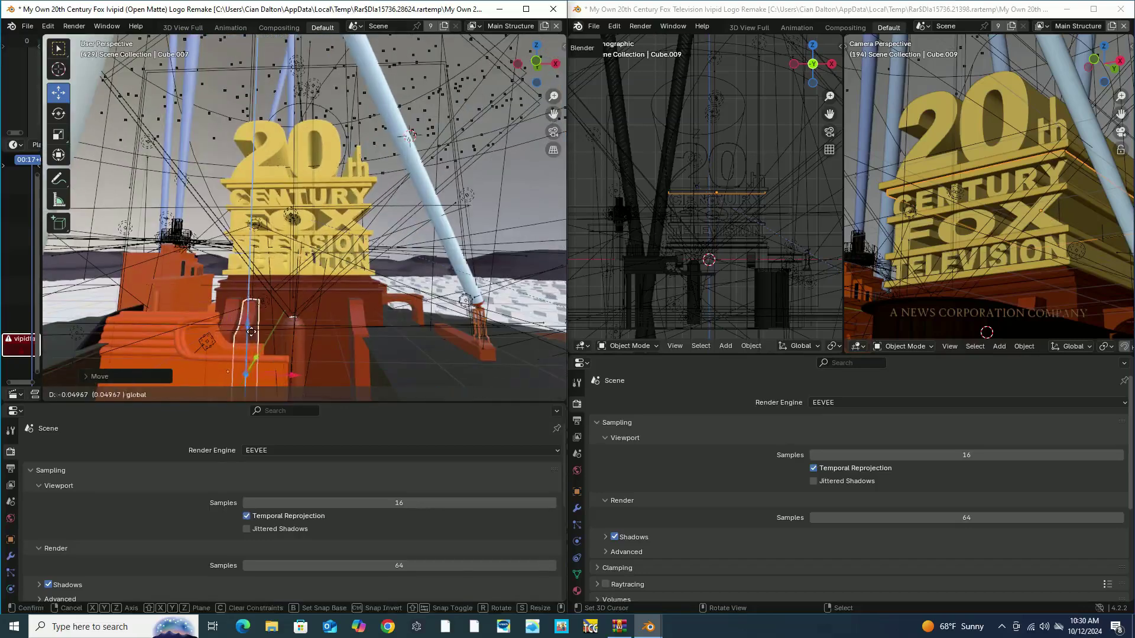
{"action": "left_click", "coordinate": [270, 321]}
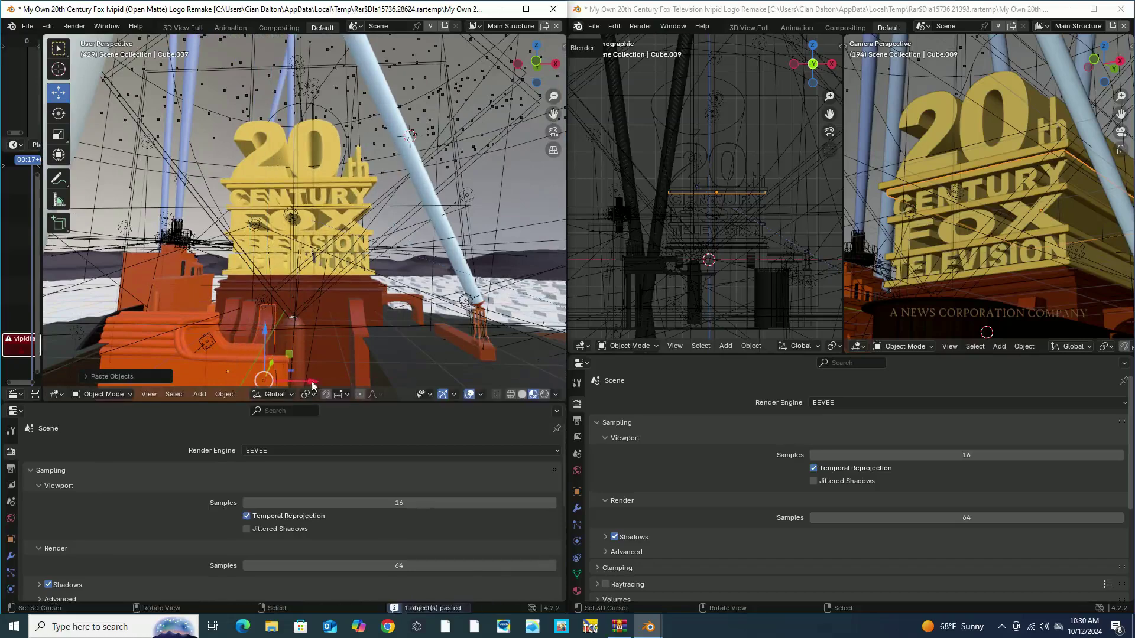
{"action": "key", "text": "ctrl+v"}
{"action": "key", "text": "g"}
{"action": "key", "text": "x"}
{"action": "left_click", "coordinate": [322, 341]}
{"action": "mouse_move", "coordinate": [321, 342]}
{"action": "middle_mouse_down"}
{"action": "mouse_move", "coordinate": [286, 342]}
{"action": "mouse_move", "coordinate": [525, 62]}
{"action": "mouse_move", "coordinate": [530, 71]}
{"action": "middle_mouse_up"}
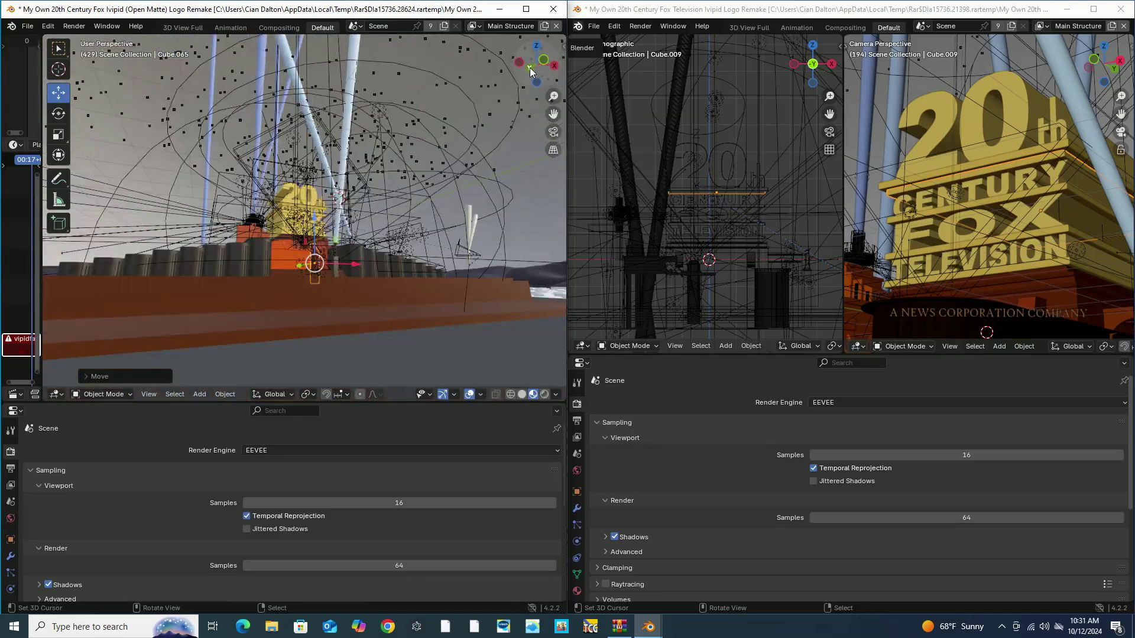
Drop the moved cylinder in place, paste another copy, and select the rooftop cylinder
{"action": "left_click_drag", "start_coordinate": [531, 71], "coordinate": [506, 91]}
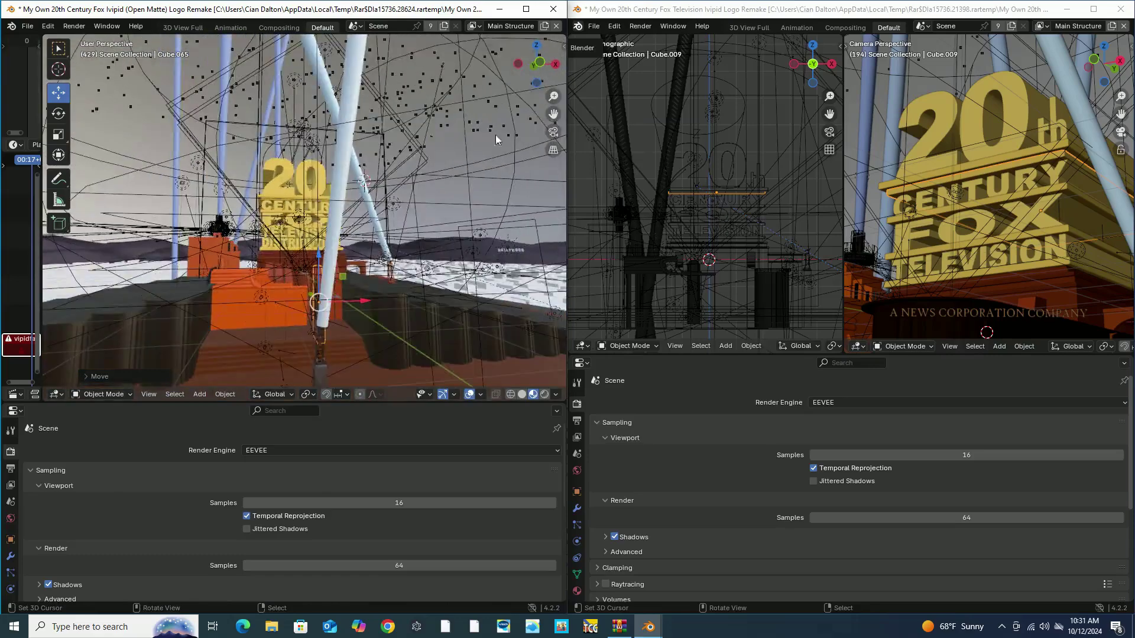
{"action": "middle_click_drag", "start_coordinate": [506, 91], "coordinate": [417, 282]}
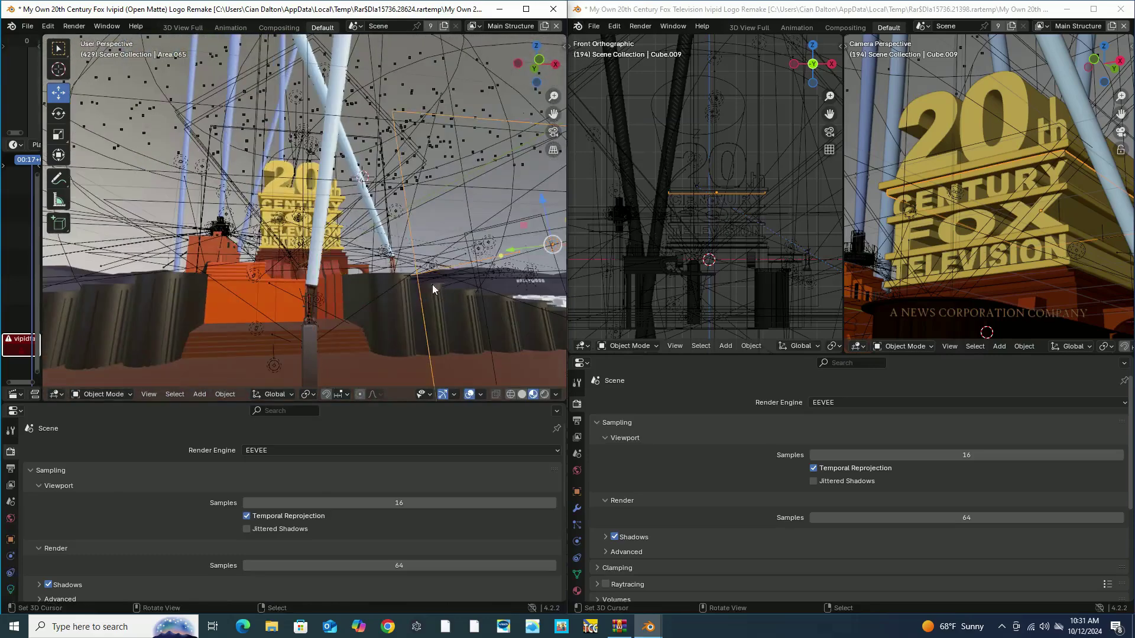
{"action": "left_click", "coordinate": [432, 288]}
{"action": "mouse_move", "coordinate": [433, 287]}
{"action": "middle_mouse_down"}
{"action": "mouse_move", "coordinate": [413, 277]}
{"action": "mouse_move", "coordinate": [466, 290]}
{"action": "middle_mouse_up"}
{"action": "key", "text": "ctrl+v"}
{"action": "middle_click_drag", "start_coordinate": [218, 275], "coordinate": [219, 275]}
{"action": "left_click", "coordinate": [219, 275]}
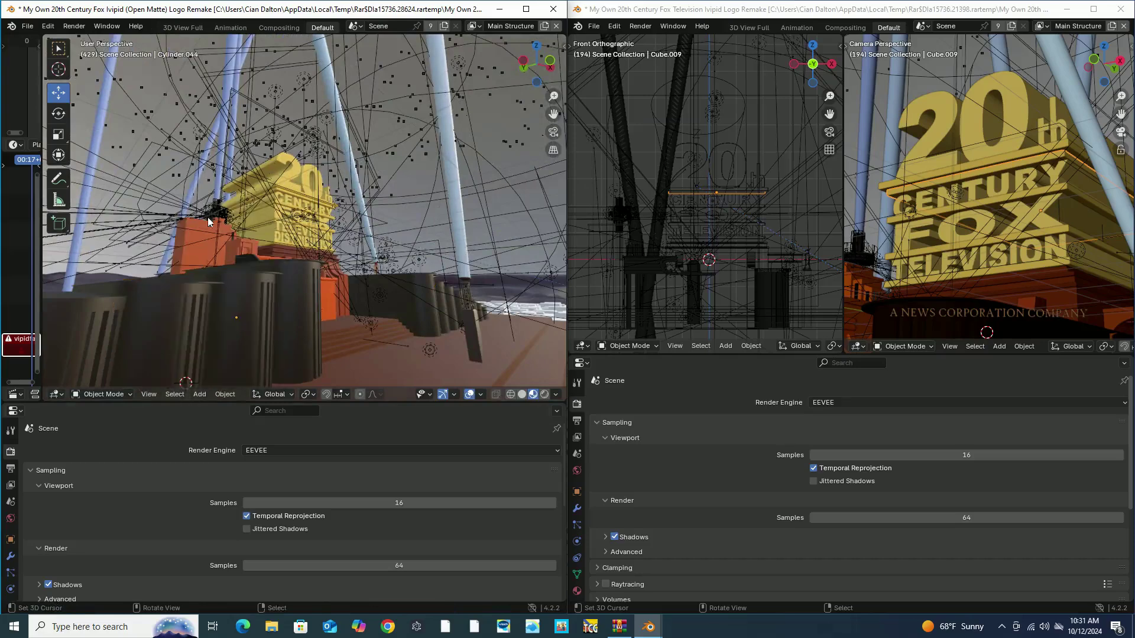
{"action": "left_click", "coordinate": [273, 259]}
Copy the cylinder and move the pasted copy into a new spot
{"action": "left_click_drag", "start_coordinate": [535, 61], "coordinate": [526, 65]}
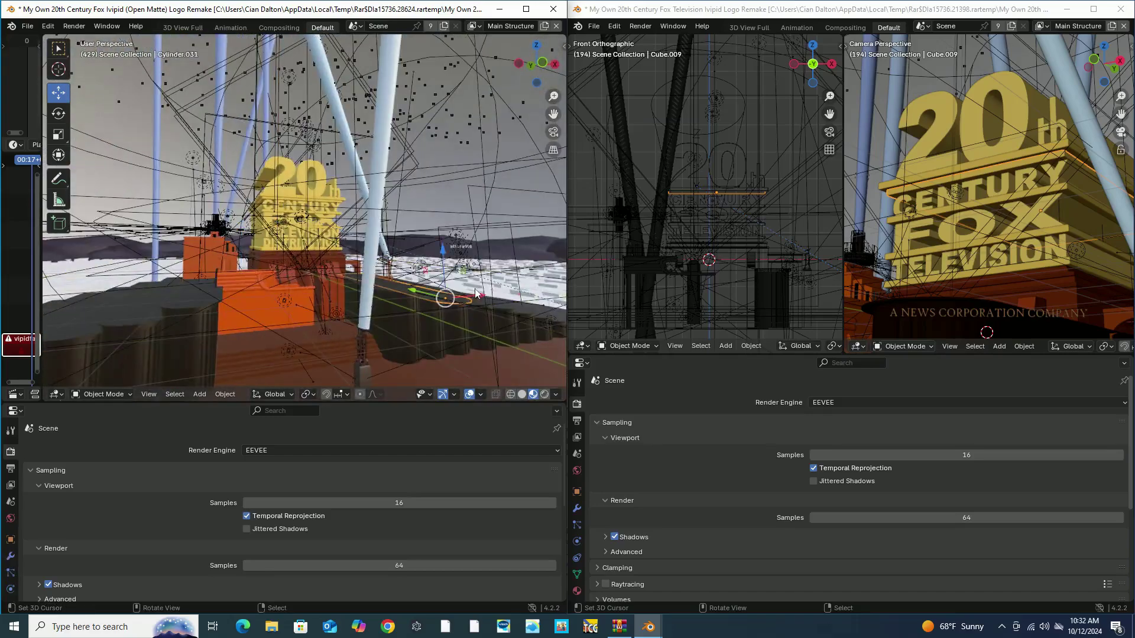
{"action": "middle_click_drag", "start_coordinate": [304, 213], "coordinate": [304, 212]}
{"action": "middle_click_drag", "start_coordinate": [448, 270], "coordinate": [448, 271]}
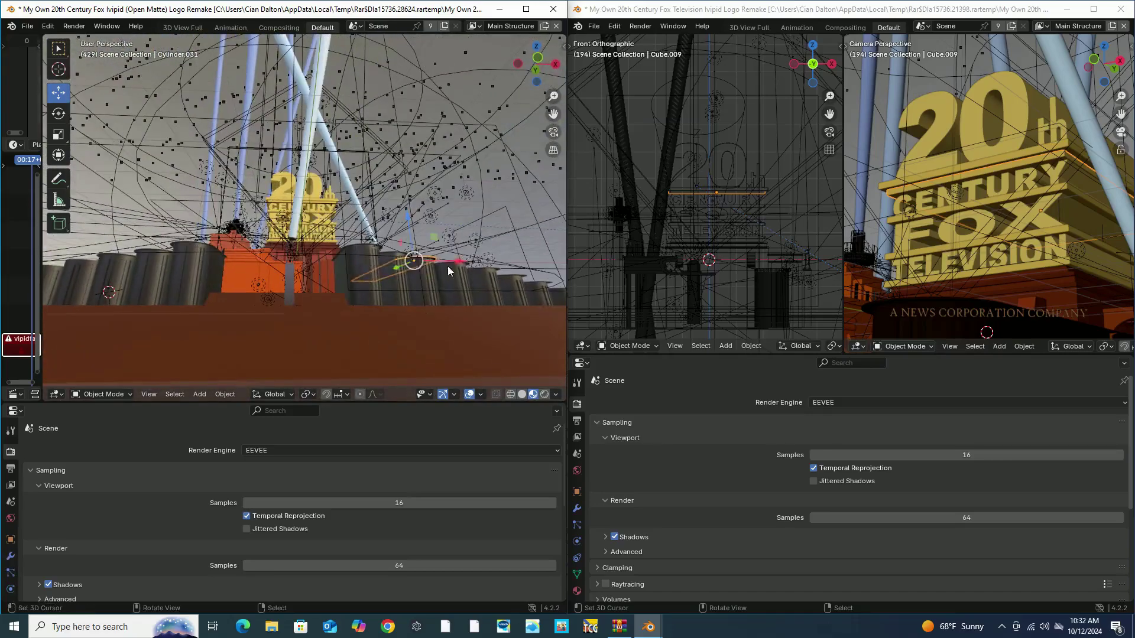
{"action": "key", "text": "ctrl+c"}
{"action": "middle_click_drag", "start_coordinate": [478, 266], "coordinate": [478, 271]}
{"action": "key", "text": "ctrl+v"}
{"action": "key", "text": "g"}
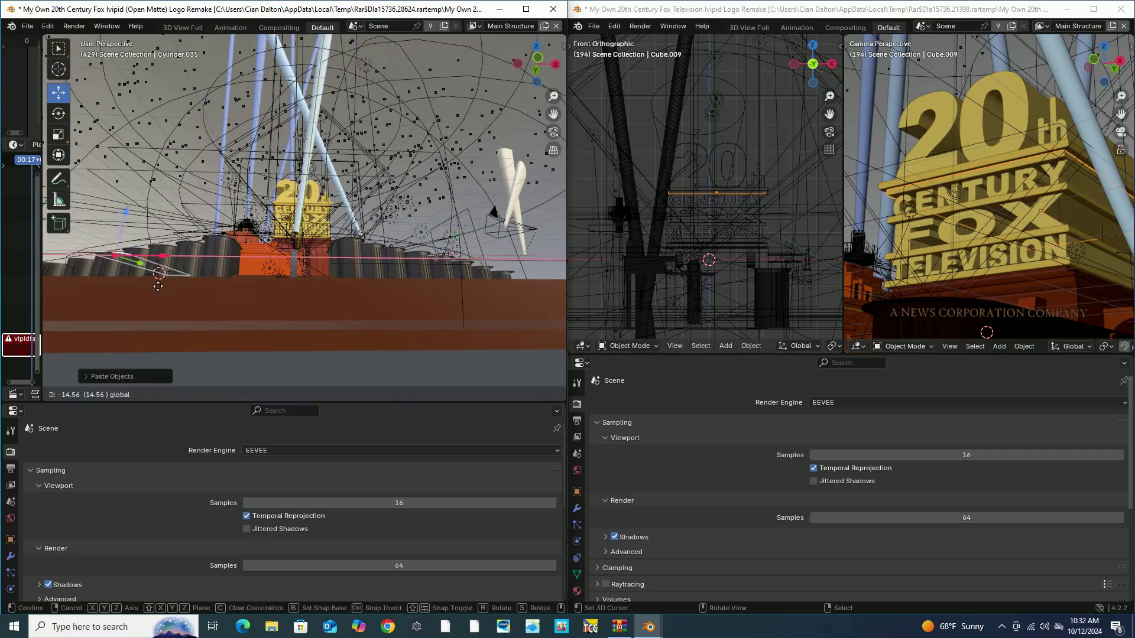
{"action": "left_click", "coordinate": [430, 256]}
{"action": "middle_click_drag", "start_coordinate": [486, 248], "coordinate": [510, 72]}
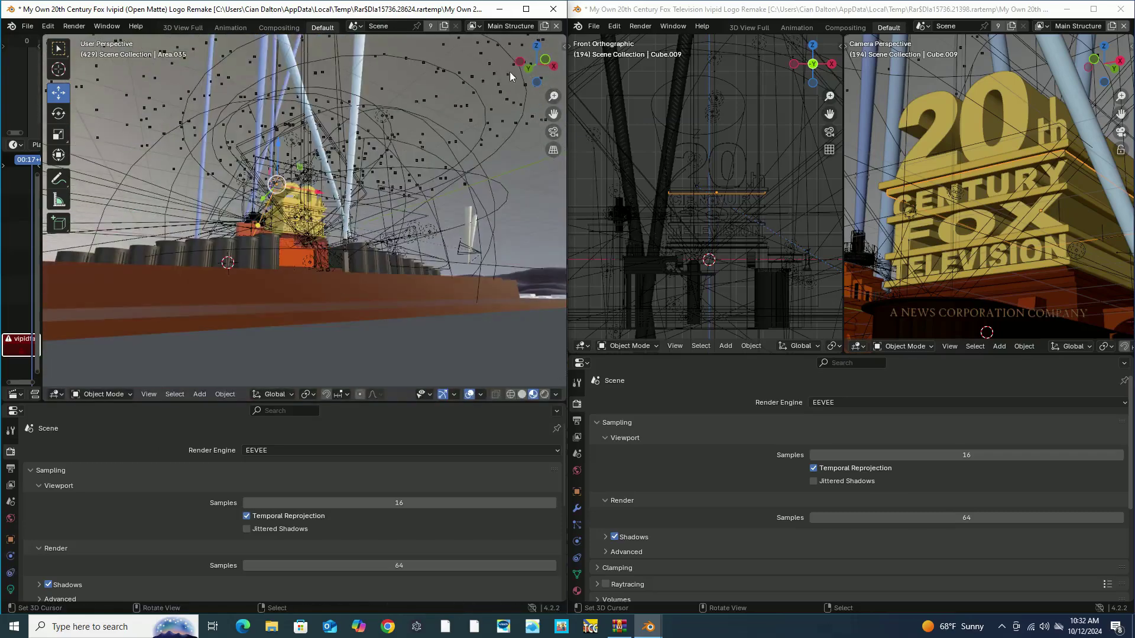
Paste two more cylinder copies beside the pedestal and confirm their placement
{"action": "left_click", "coordinate": [435, 267]}
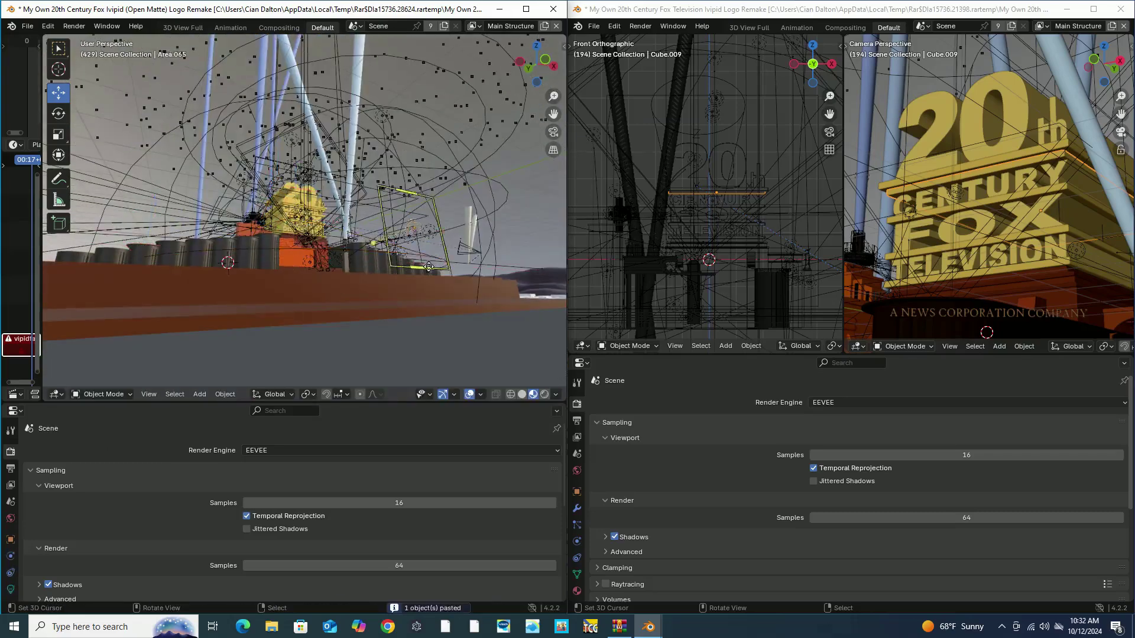
{"action": "scroll", "coordinate": [457, 284], "scroll_direction": "up", "scroll_amount": 2}
{"action": "key", "text": "ctrl+v"}
{"action": "middle_click_drag", "start_coordinate": [453, 276], "coordinate": [435, 285]}
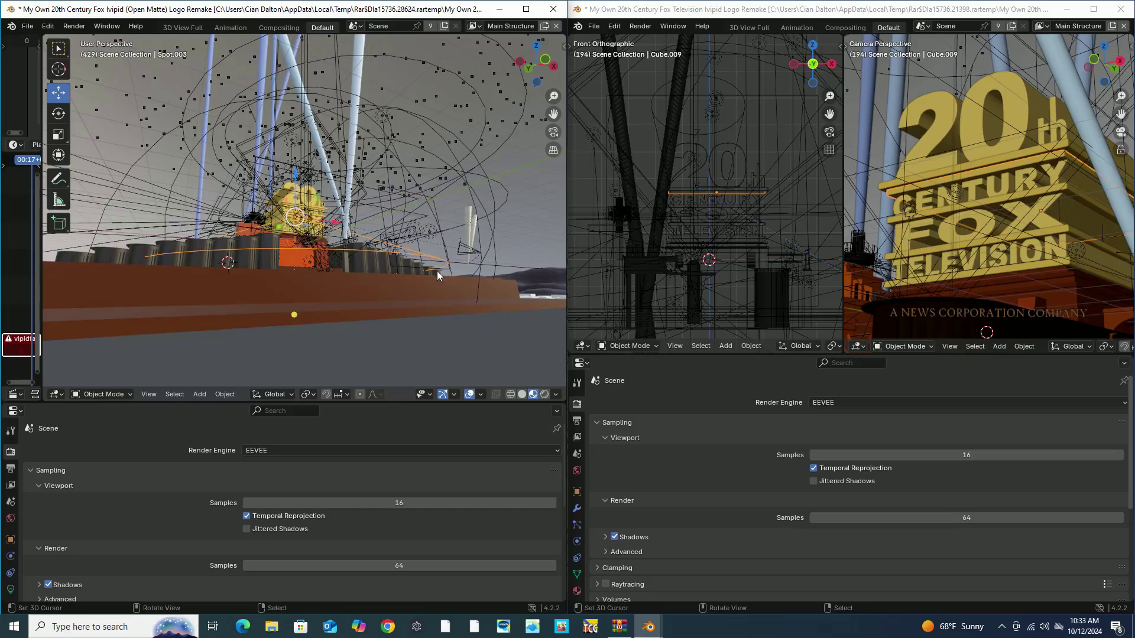
{"action": "key", "text": "ctrl+v"}
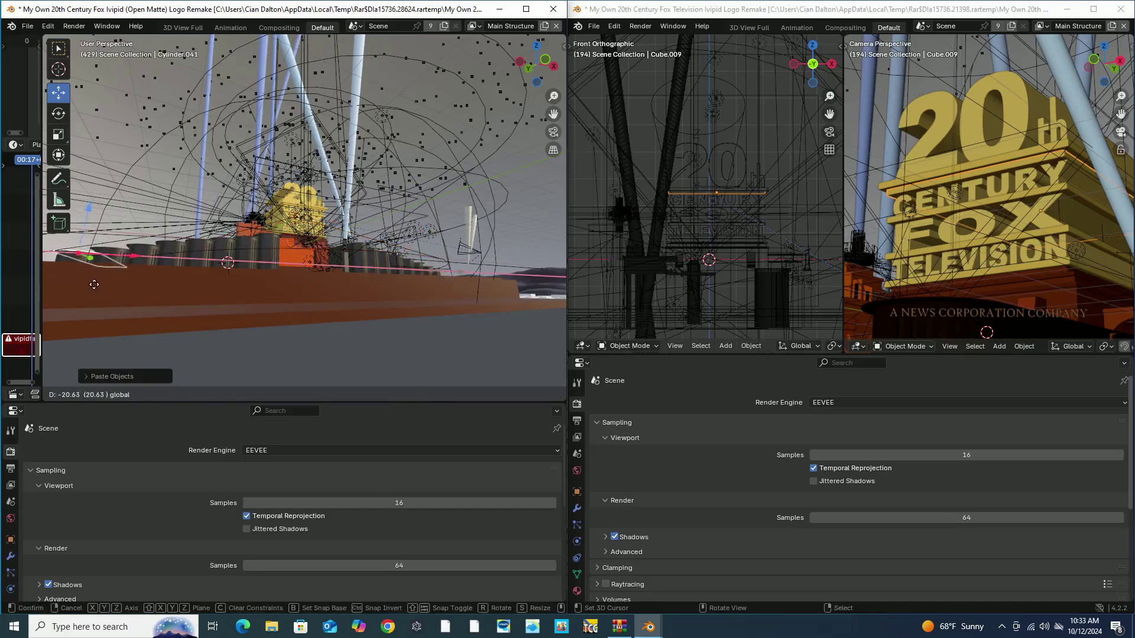
{"action": "left_click", "coordinate": [189, 223]}
{"action": "left_click_drag", "start_coordinate": [529, 67], "coordinate": [538, 60]}
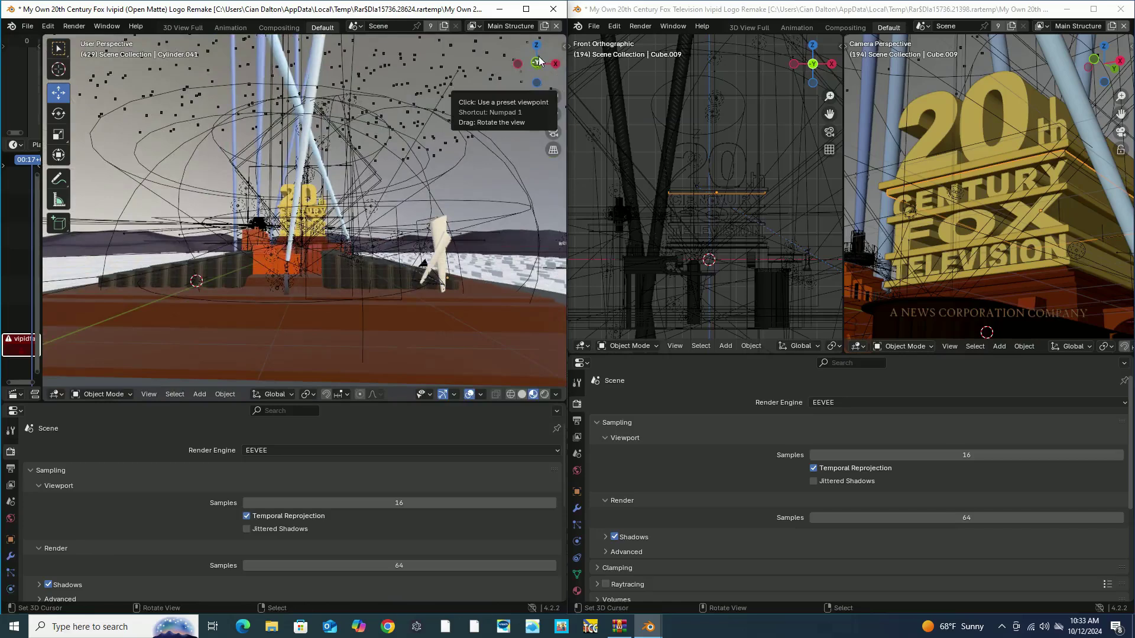
{"action": "key", "text": "space"}
Play the logo animation in camera view, then bring up the remakes ZIP archive and scroll its list
{"action": "key", "text": "KP_0"}
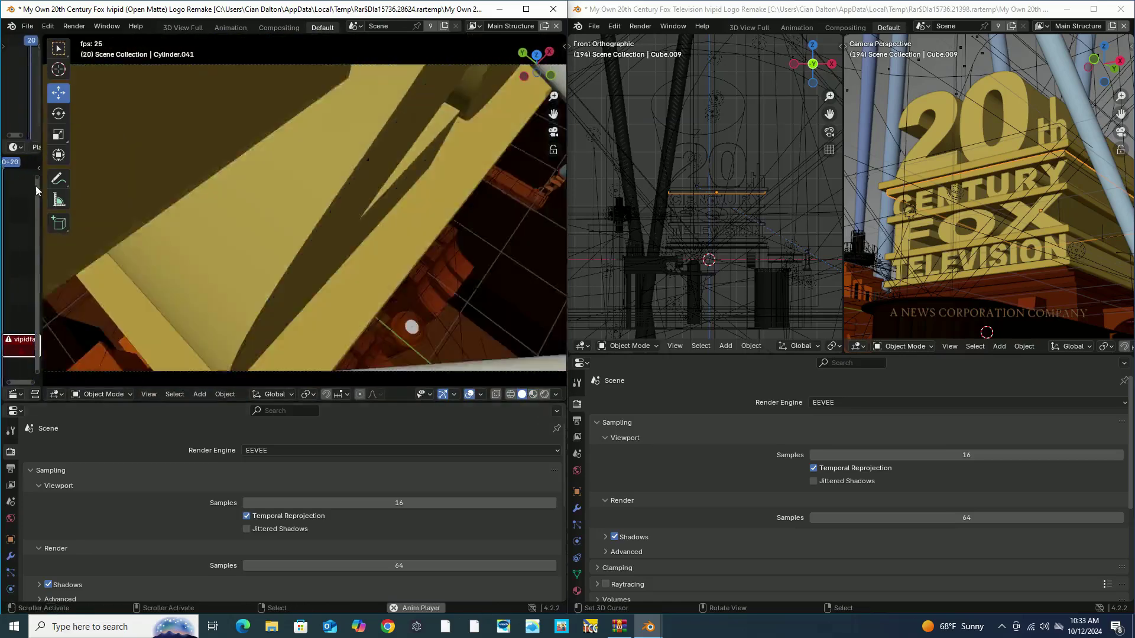
{"action": "scroll", "coordinate": [478, 172], "scroll_direction": "down", "scroll_amount": 3}
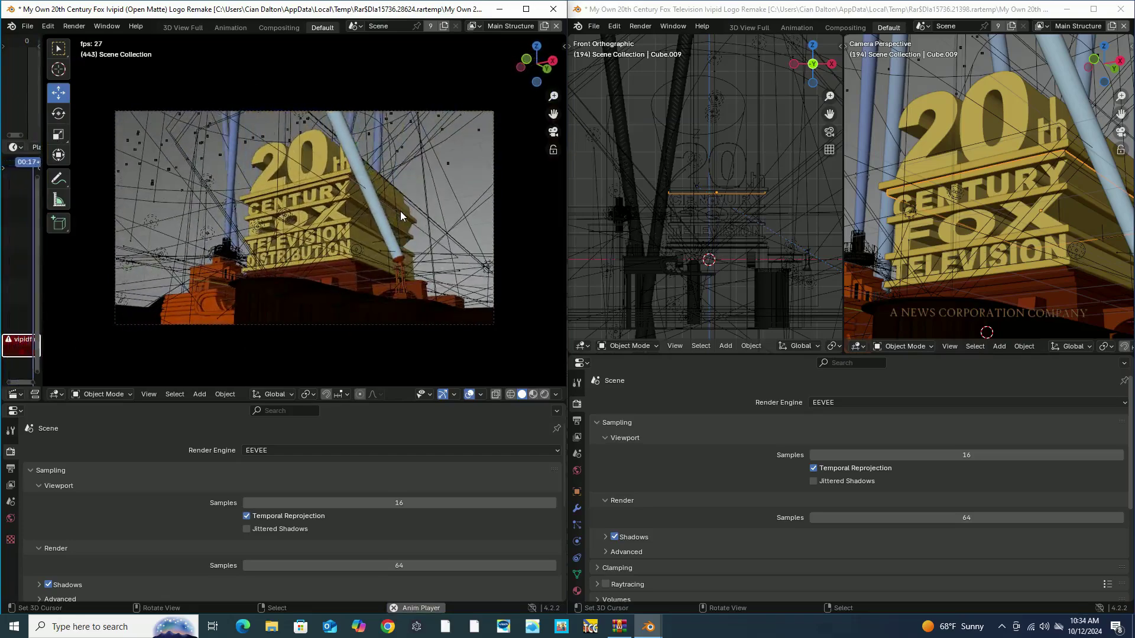
{"action": "middle_click_drag", "start_coordinate": [477, 120], "coordinate": [450, 142]}
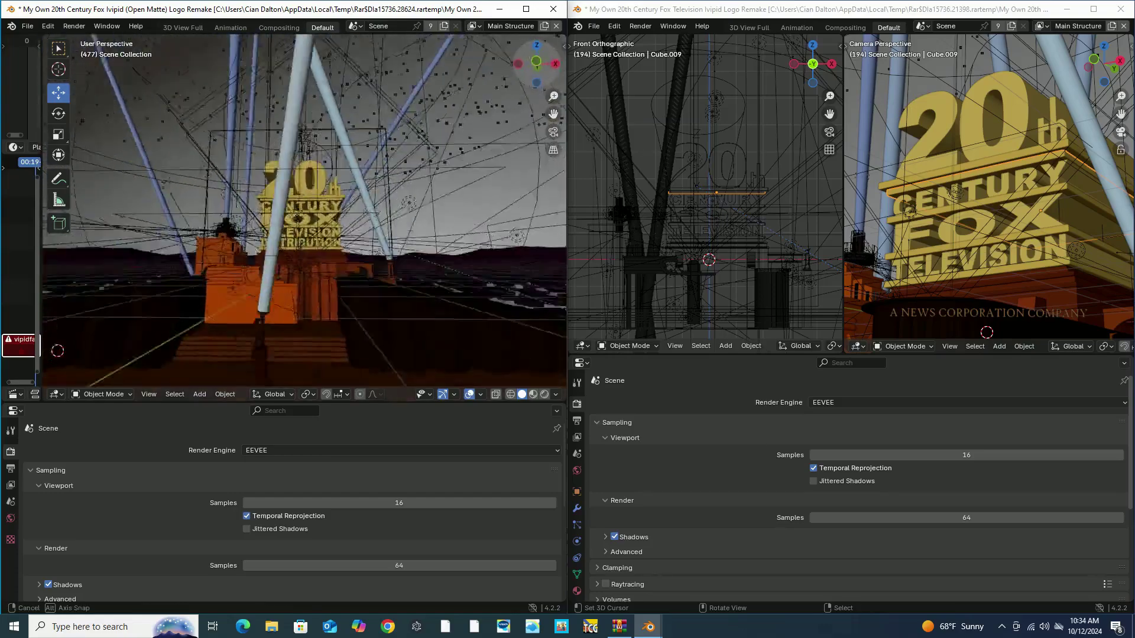
{"action": "left_click", "coordinate": [620, 627]}
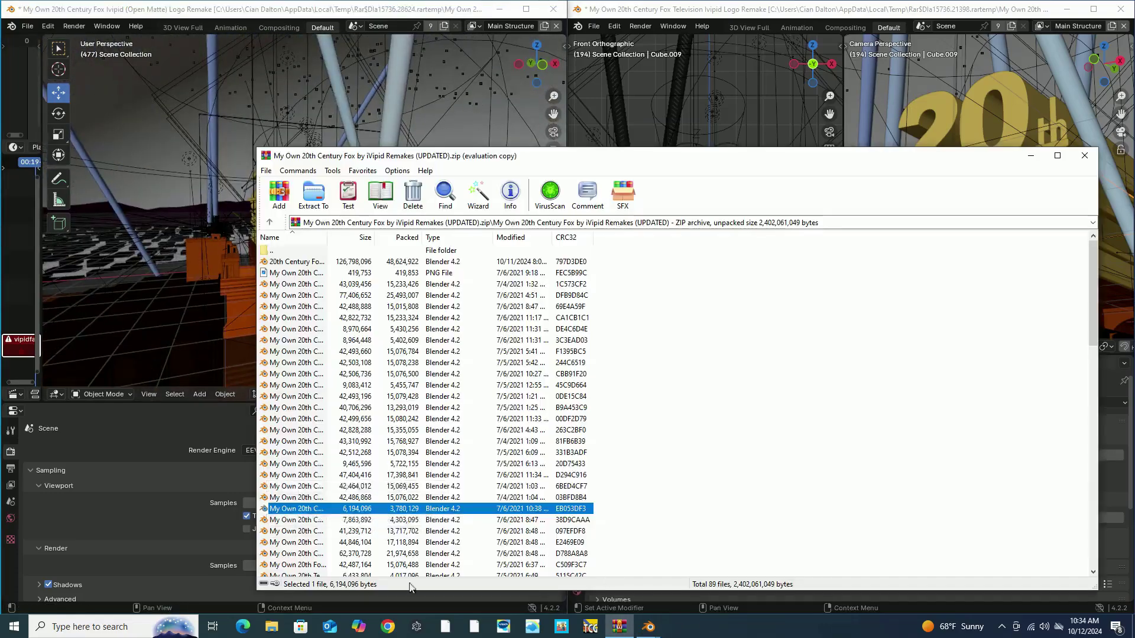
{"action": "scroll", "coordinate": [355, 556], "scroll_direction": "down", "scroll_amount": 5}
{"action": "scroll", "coordinate": [302, 554], "scroll_direction": "down", "scroll_amount": 4}
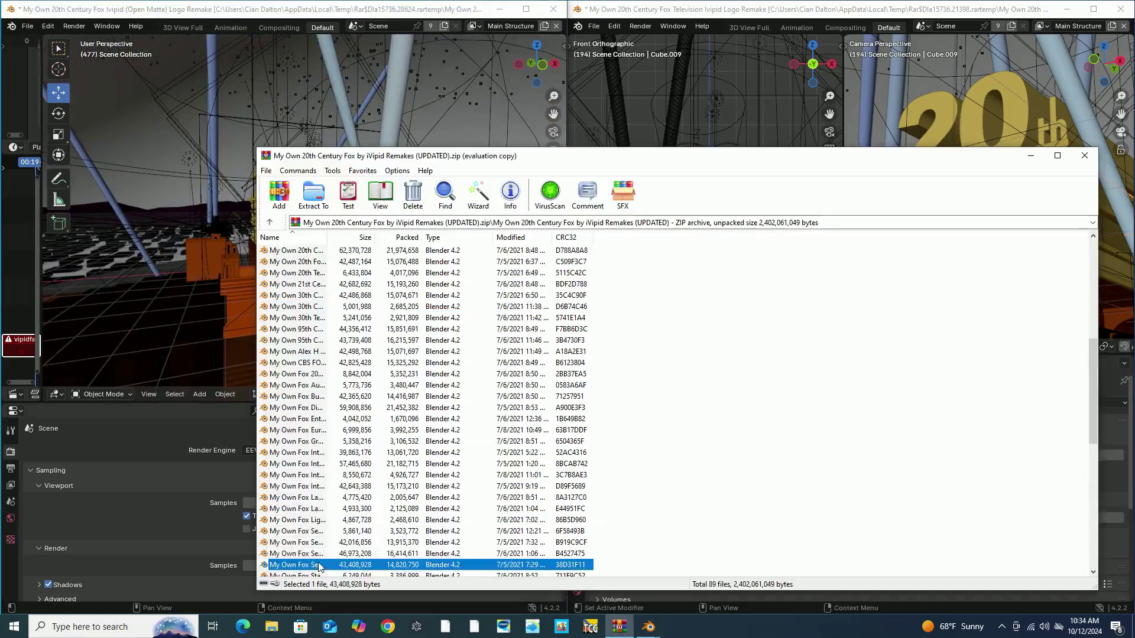
Open the Fox Searchlight remake file and select its searchlight beams
{"action": "double_click", "coordinate": [517, 563]}
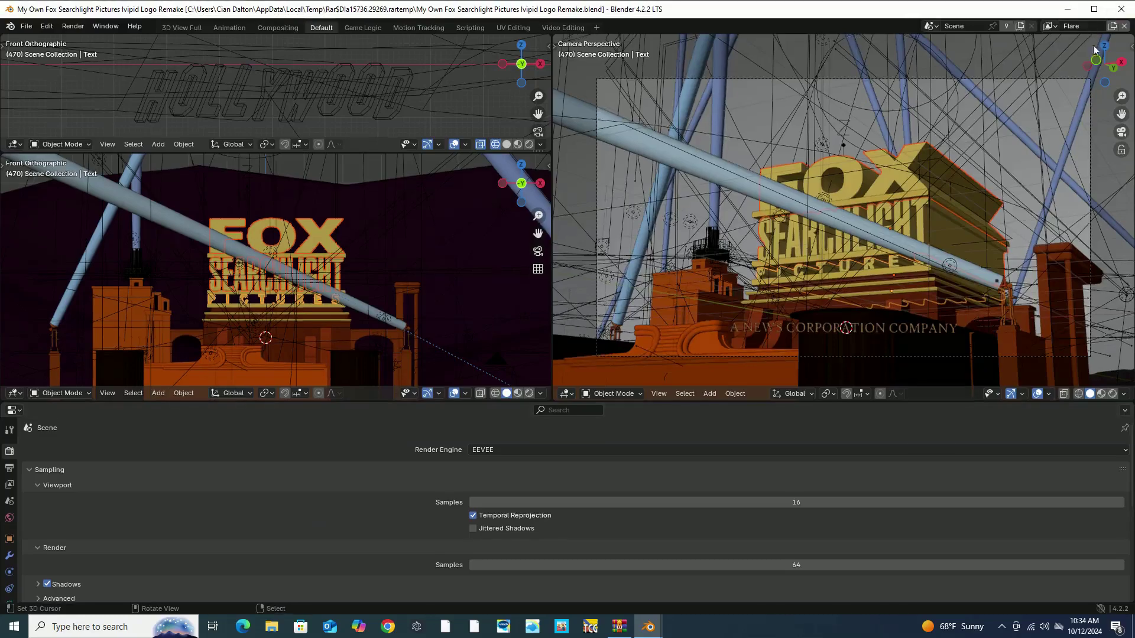
{"action": "middle_click_drag", "start_coordinate": [839, 213], "coordinate": [647, 158]}
{"action": "left_click", "coordinate": [636, 110]}
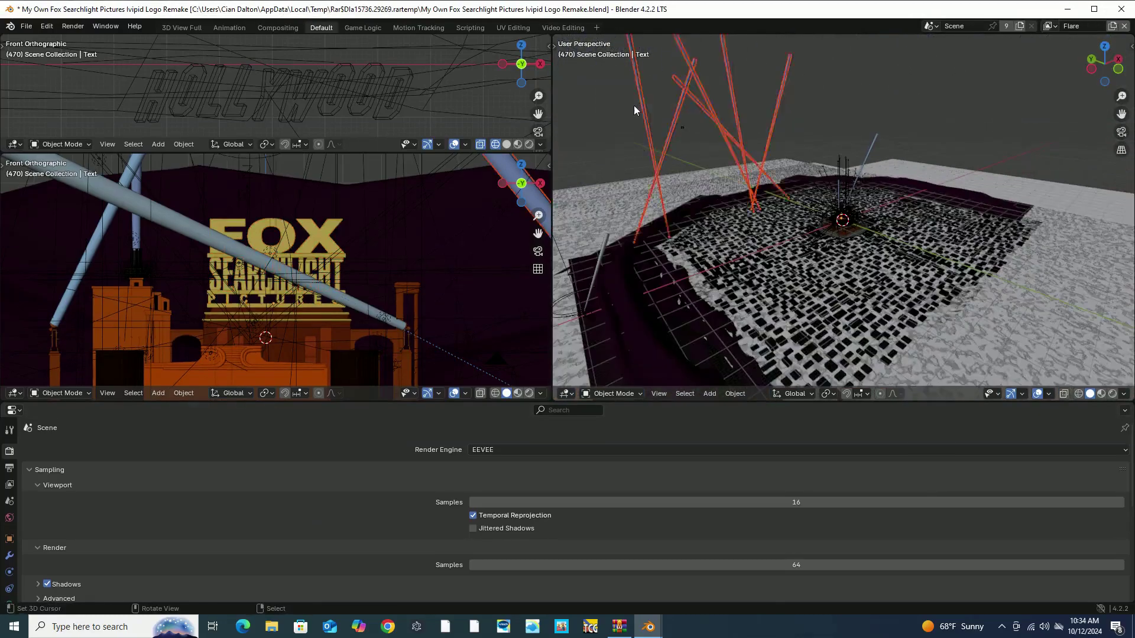
Play the 20th Century Fox scene through the camera, then open the 95th Century remake file
{"action": "mouse_move", "coordinate": [648, 627]}
{"action": "left_click", "coordinate": [656, 585]}
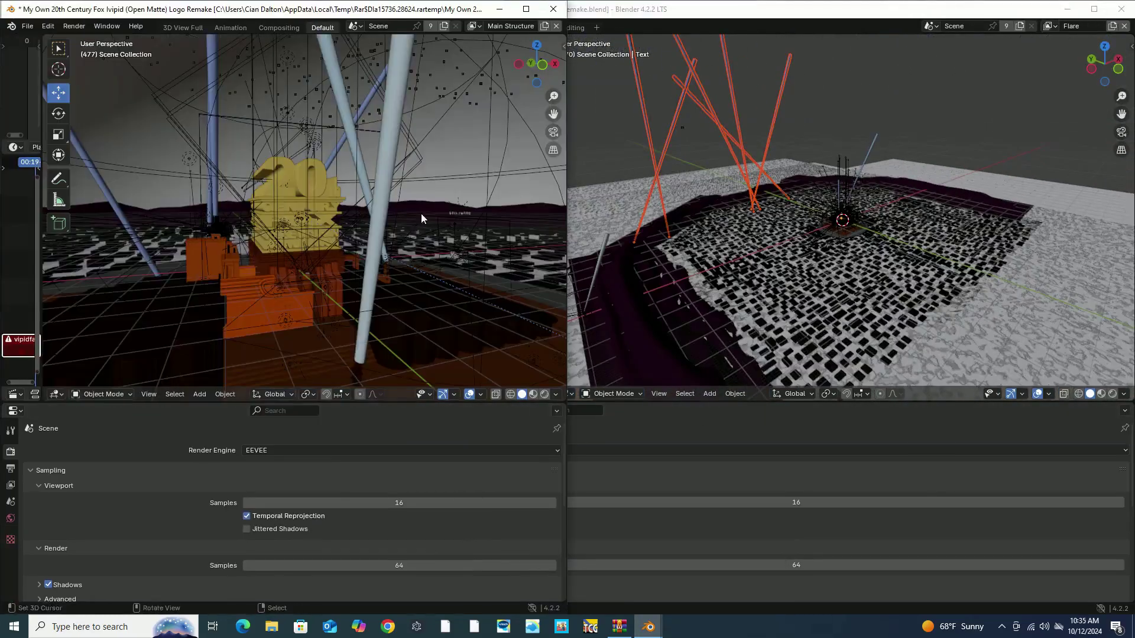
{"action": "left_click", "coordinate": [553, 133]}
{"action": "key", "text": "space"}
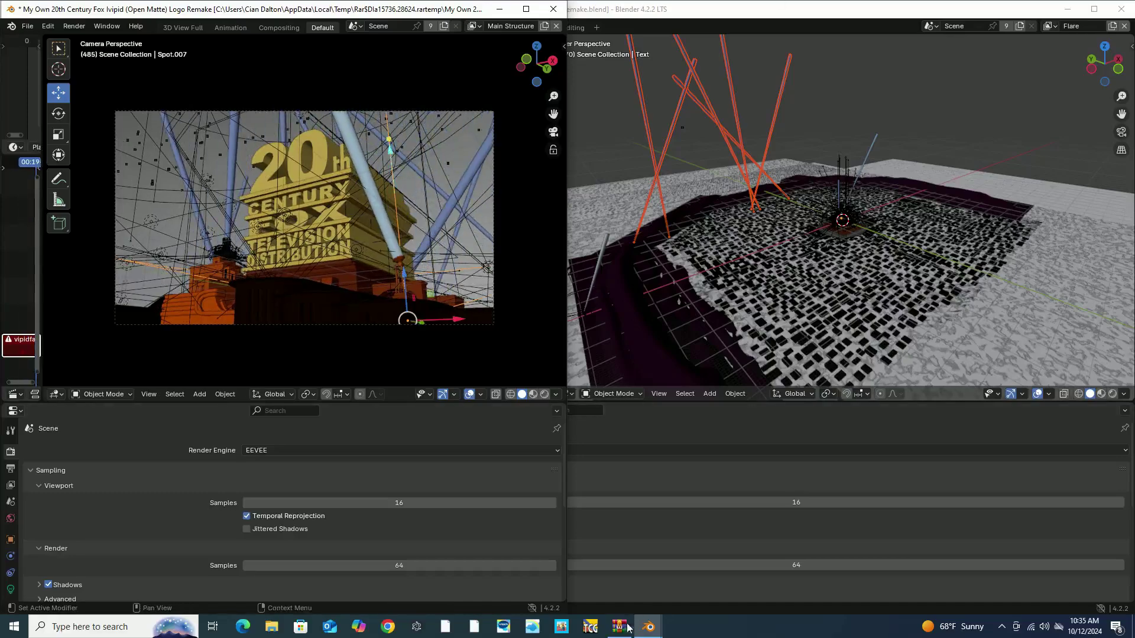
{"action": "left_click_drag", "start_coordinate": [540, 71], "coordinate": [515, 89]}
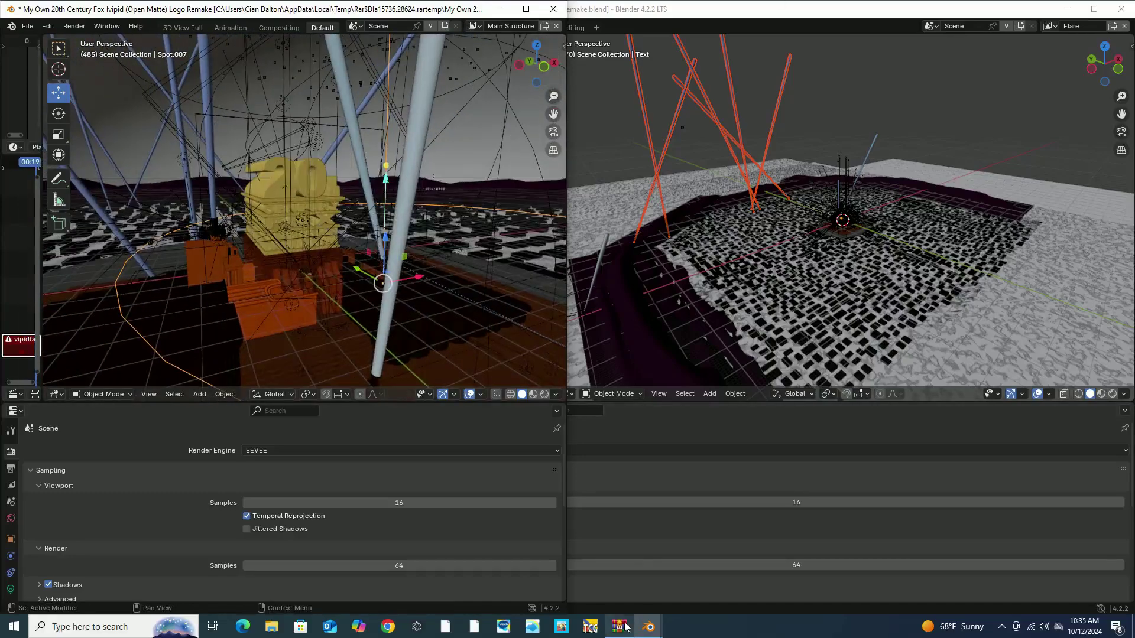
{"action": "left_click", "coordinate": [619, 626]}
{"action": "double_click", "coordinate": [328, 341]}
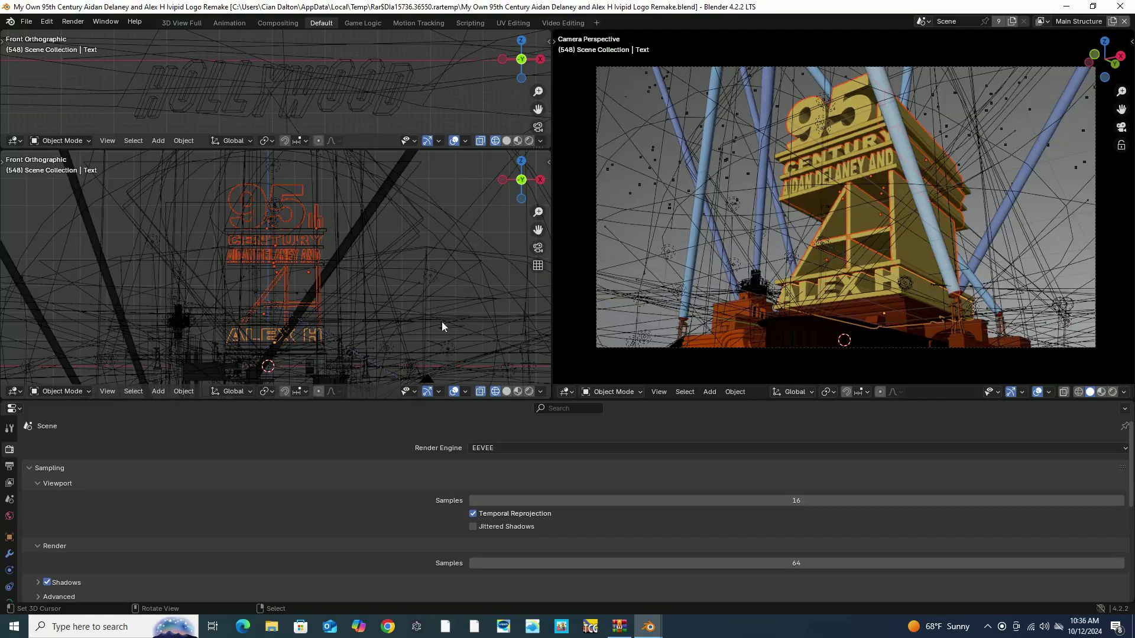
Select all objects in the 95th Century remake and bring them into the Fox scene
{"action": "mouse_move", "coordinate": [828, 266]}
{"action": "middle_mouse_down"}
{"action": "mouse_move", "coordinate": [684, 265]}
{"action": "mouse_move", "coordinate": [714, 225]}
{"action": "middle_mouse_up"}
{"action": "key", "text": "a"}
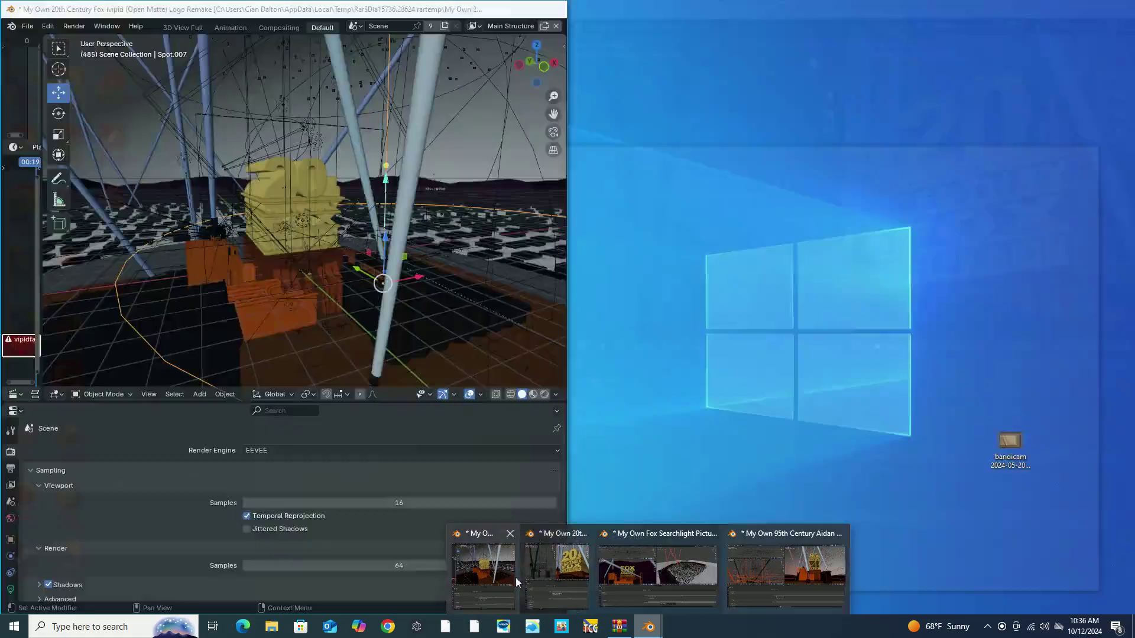
{"action": "left_click", "coordinate": [516, 568]}
{"action": "right_click", "coordinate": [225, 207]}
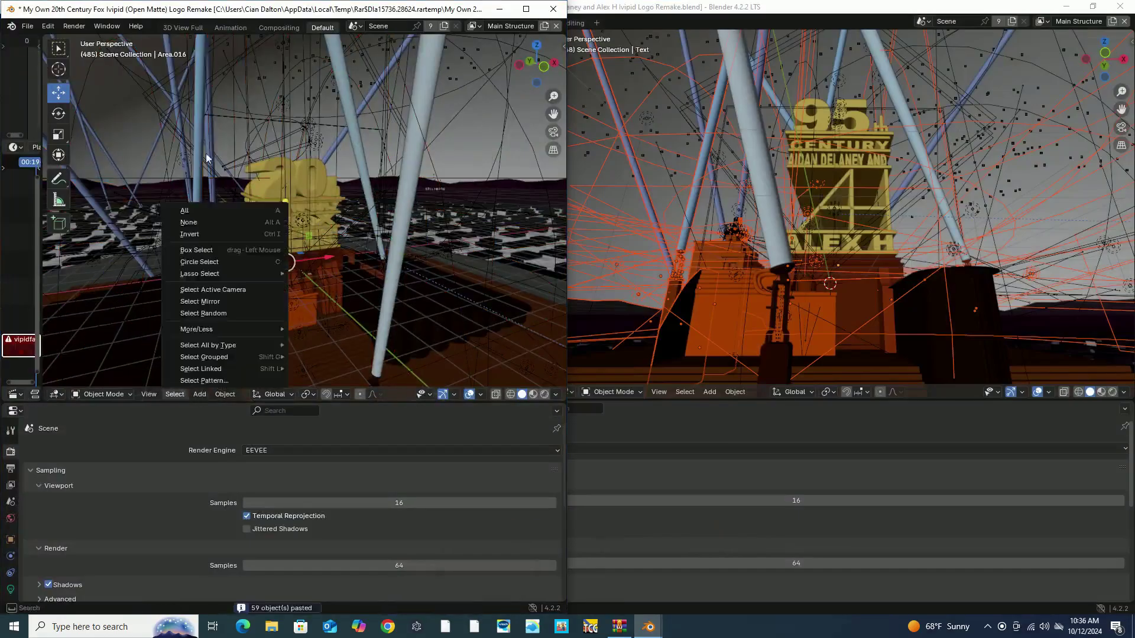
{"action": "left_click", "coordinate": [201, 287]}
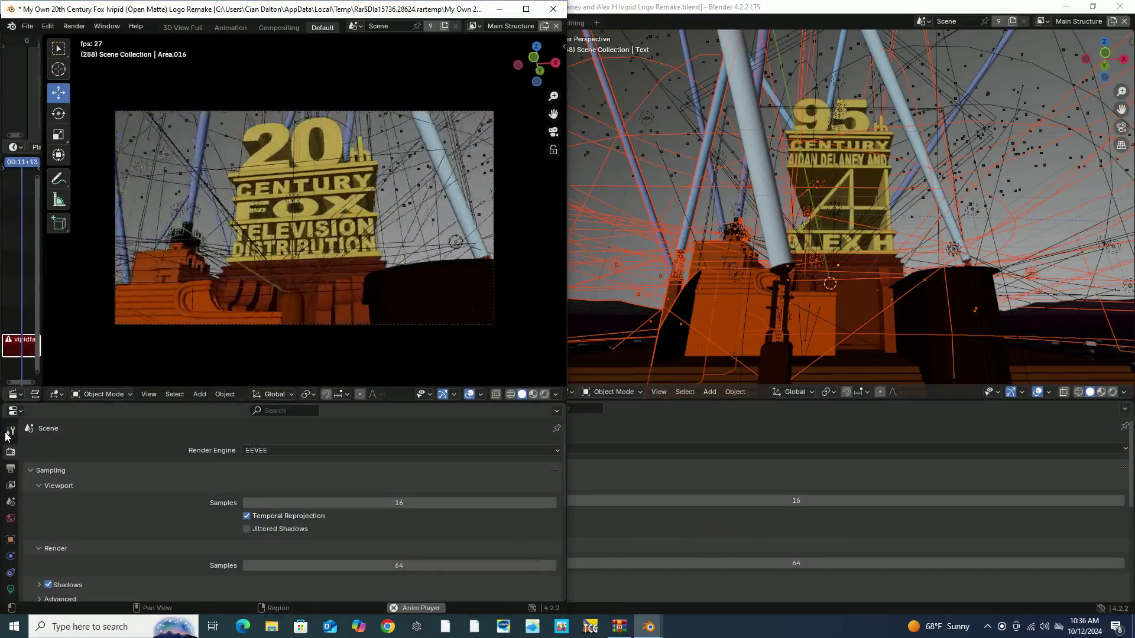
{"action": "left_click", "coordinate": [611, 160]}
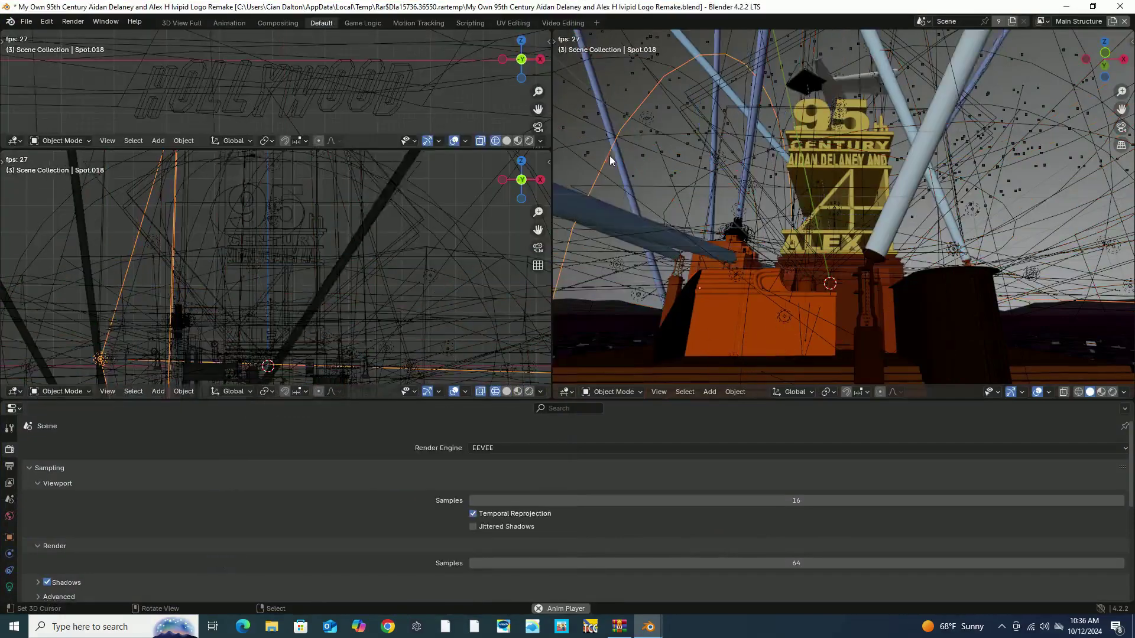
{"action": "left_click", "coordinate": [1092, 7]}
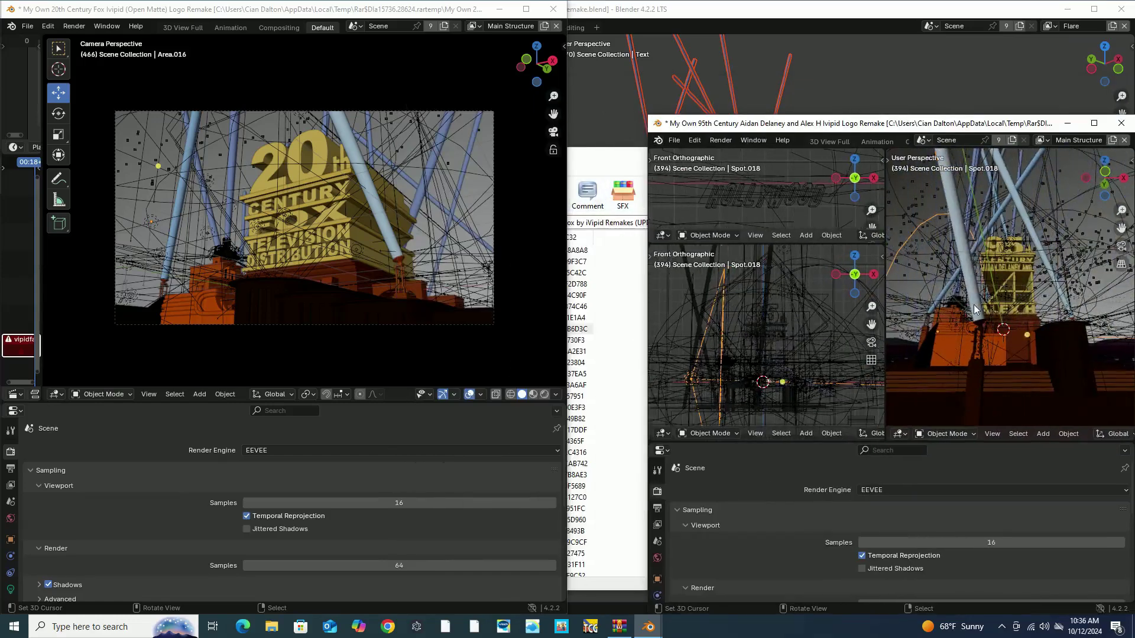
Remove the stray cylinder, preview through the camera, and open the 2009-style Fox file
{"action": "middle_click_drag", "start_coordinate": [414, 266], "coordinate": [266, 248]}
{"action": "left_click", "coordinate": [257, 248]}
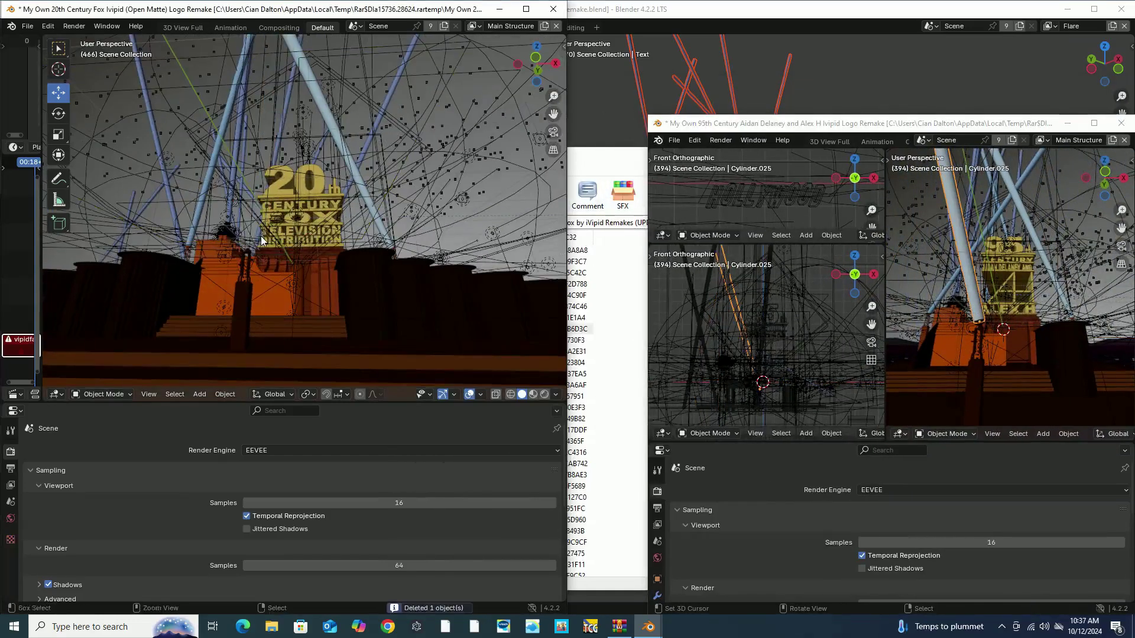
{"action": "left_click", "coordinate": [189, 221]}
{"action": "key", "text": "KP_0"}
{"action": "key", "text": "space"}
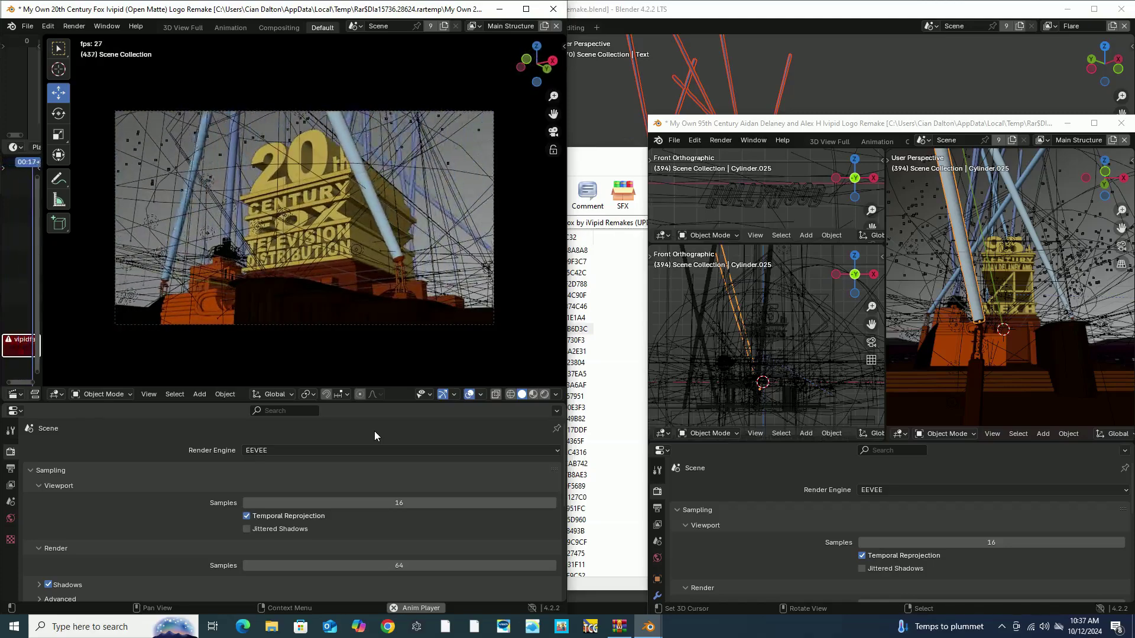
{"action": "left_click", "coordinate": [615, 294]}
{"action": "double_click", "coordinate": [615, 294]}
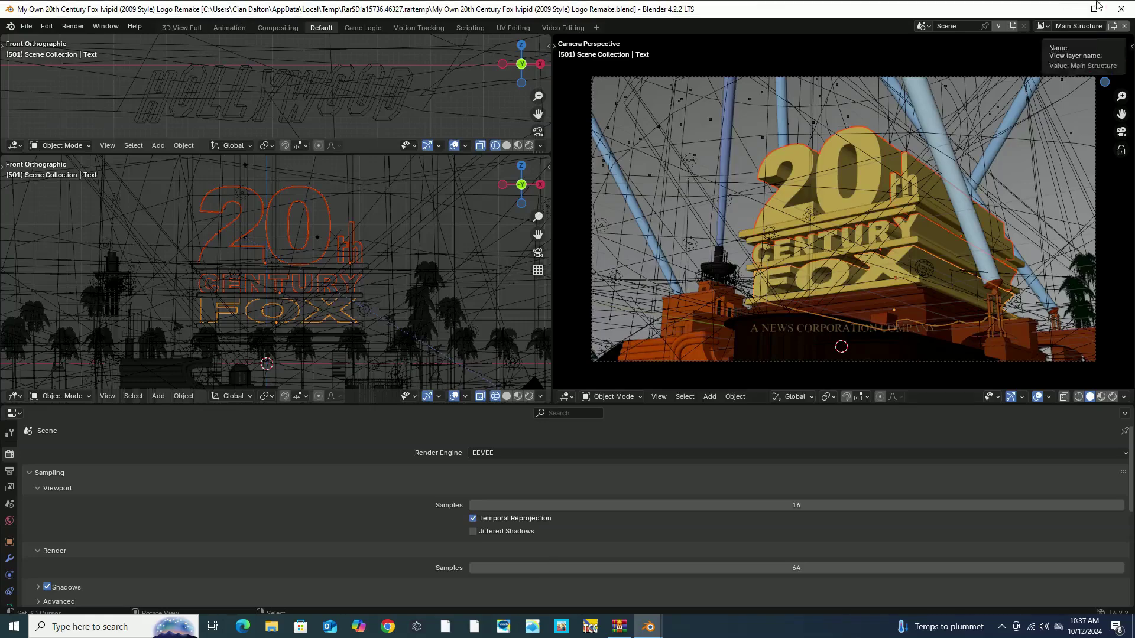
Select a palm tree in the 2009-style scene and duplicate it
{"action": "left_click", "coordinate": [1095, 9]}
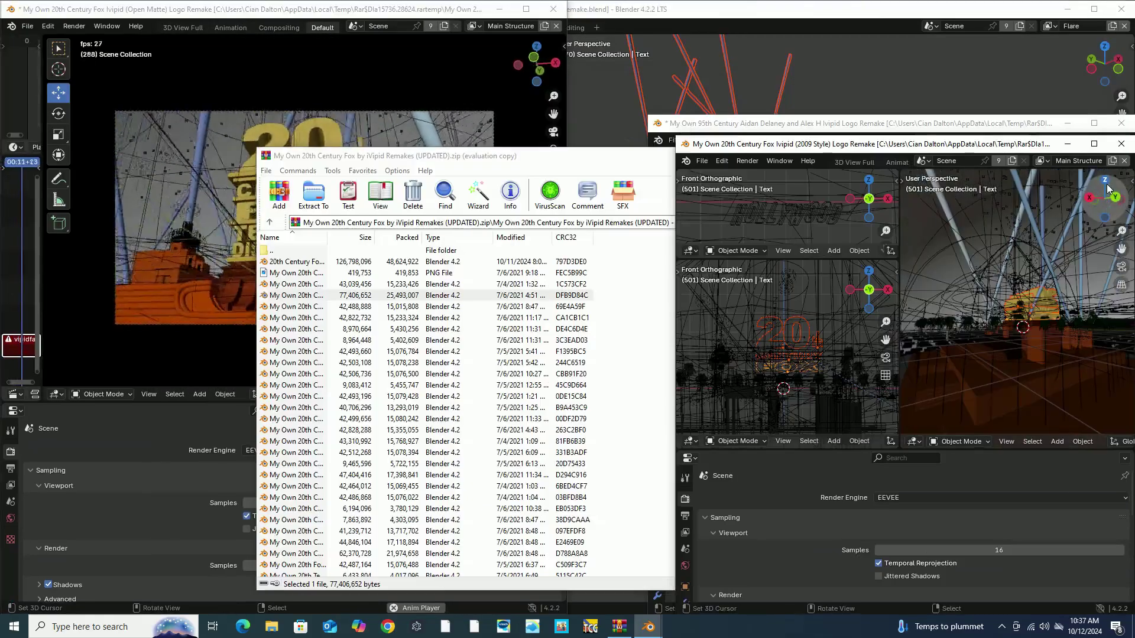
{"action": "left_click_drag", "start_coordinate": [1100, 204], "coordinate": [1017, 225]}
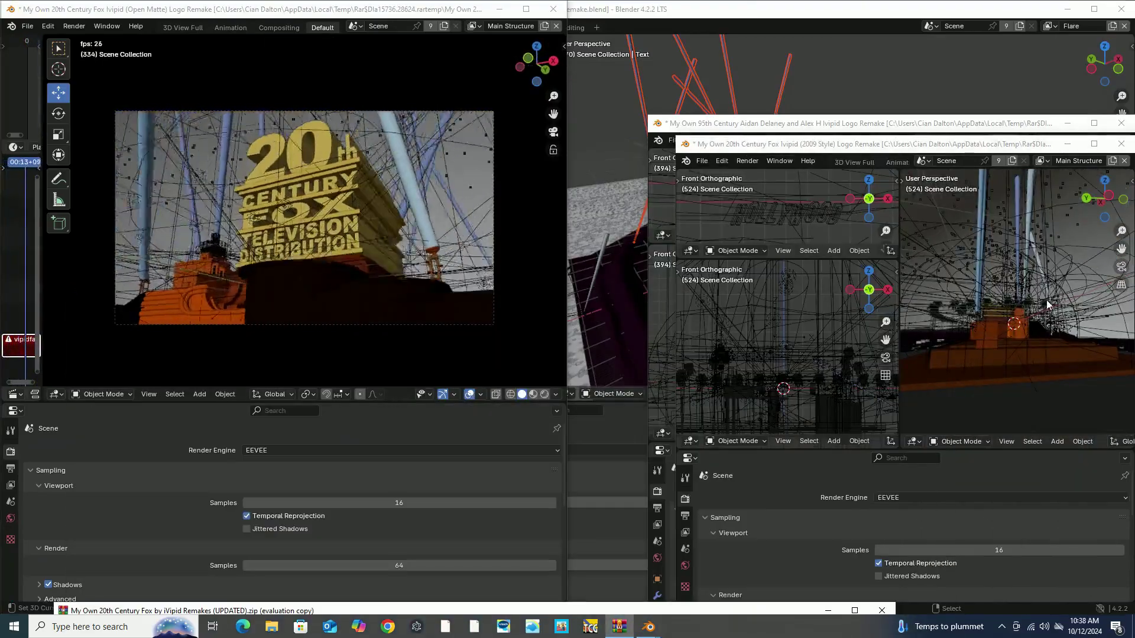
{"action": "left_click", "coordinate": [1048, 303]}
{"action": "key", "text": "shift+d"}
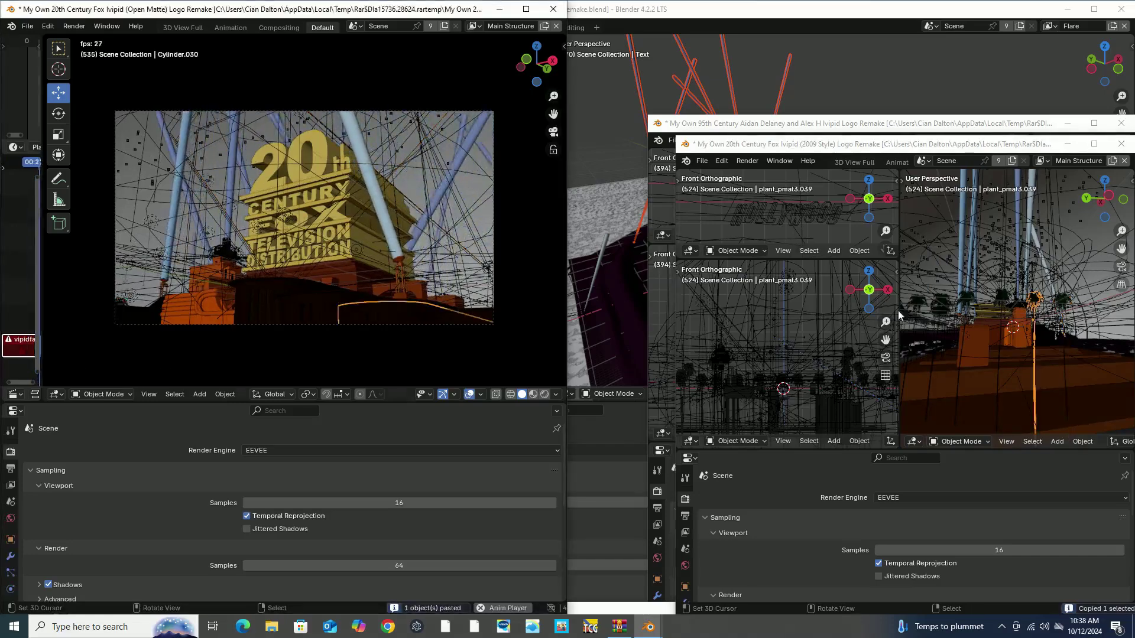
Select more 2009-scene palm trees and check their placement around the pedestal in both views
{"action": "left_click", "coordinate": [967, 307]}
{"action": "left_click", "coordinate": [358, 332]}
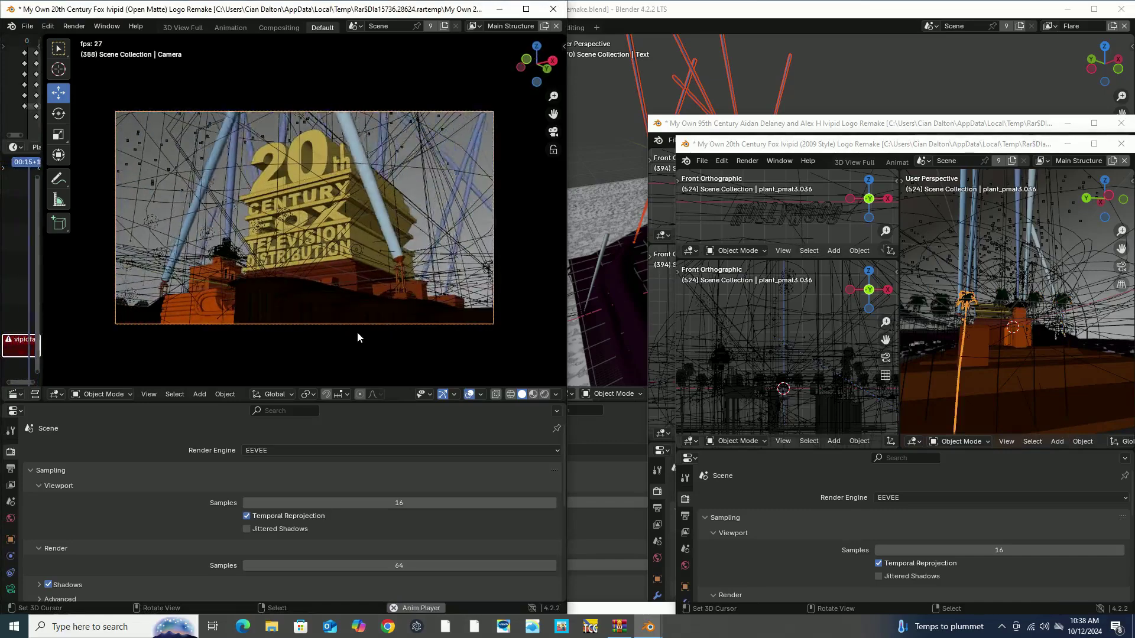
{"action": "mouse_move", "coordinate": [357, 332]}
{"action": "middle_mouse_down"}
{"action": "mouse_move", "coordinate": [378, 313]}
{"action": "mouse_move", "coordinate": [721, 309]}
{"action": "middle_mouse_up"}
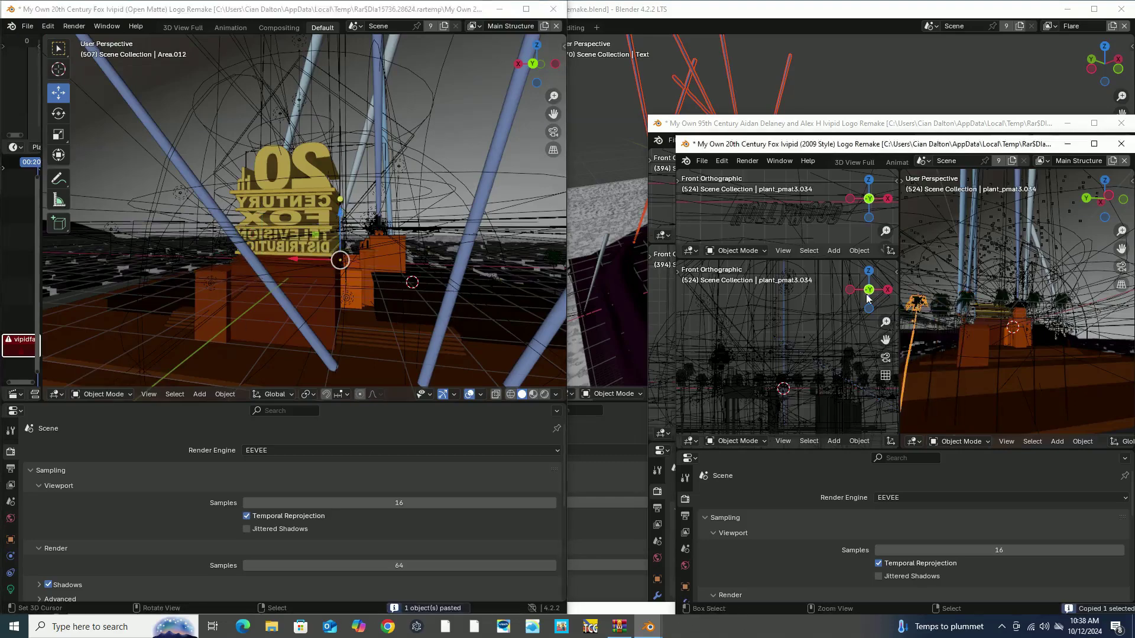
{"action": "middle_click_drag", "start_coordinate": [992, 206], "coordinate": [928, 264]}
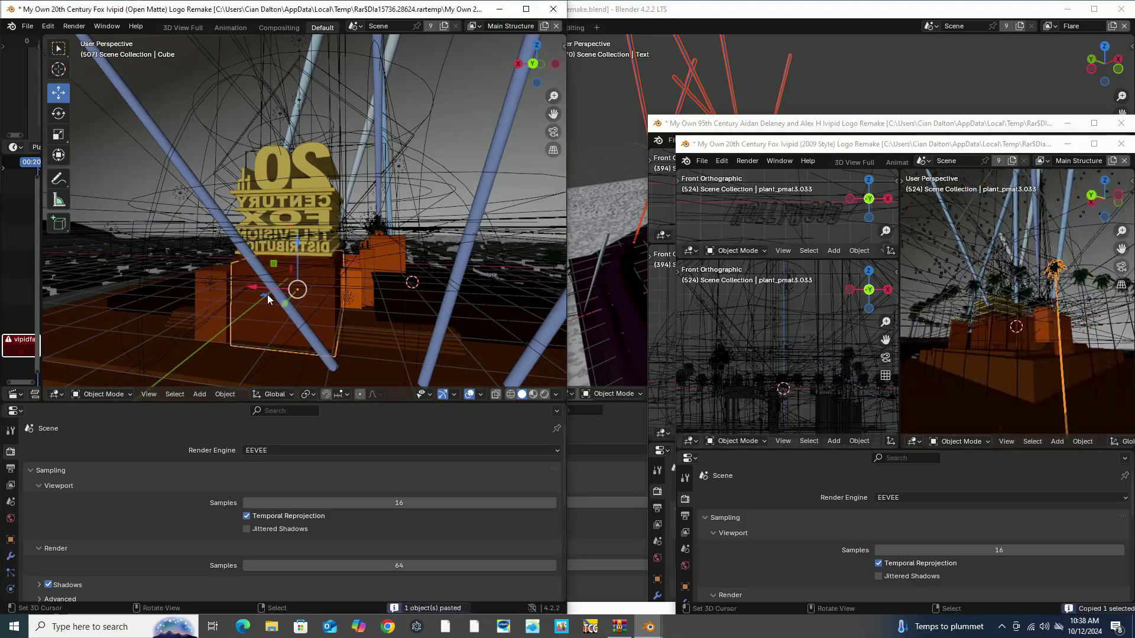
{"action": "middle_click_drag", "start_coordinate": [268, 298], "coordinate": [957, 297]}
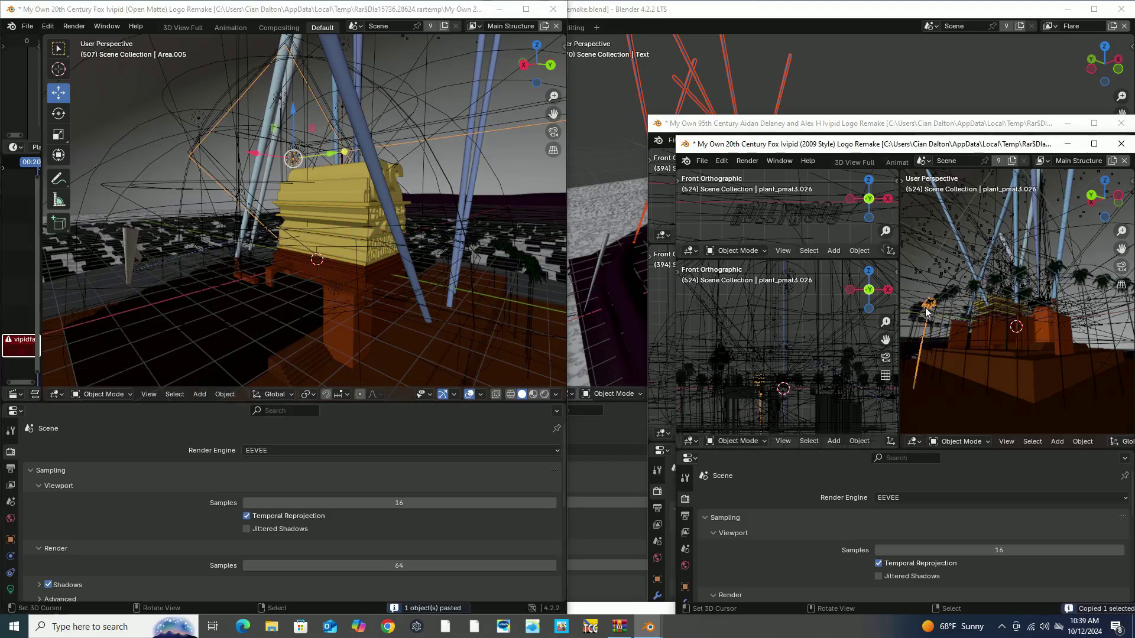
{"action": "left_click_drag", "start_coordinate": [1091, 196], "coordinate": [1075, 203]}
{"action": "middle_click_drag", "start_coordinate": [322, 324], "coordinate": [414, 319]}
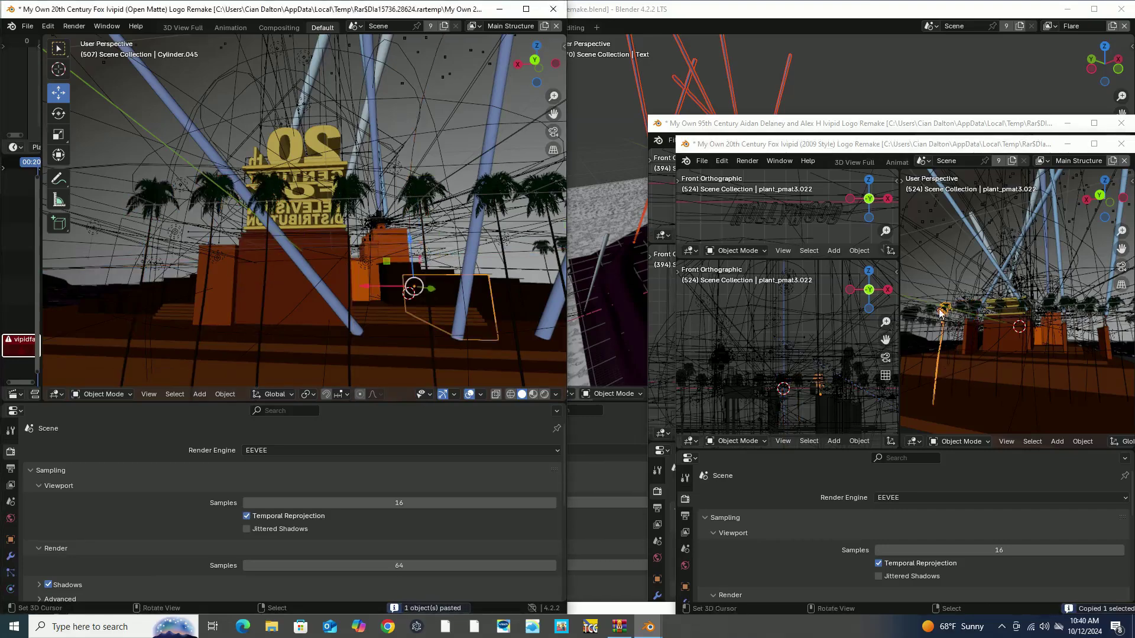
Pick a palm and spotlight in the 2009 scene and paste the light into Open Matte
{"action": "left_click", "coordinate": [163, 334]}
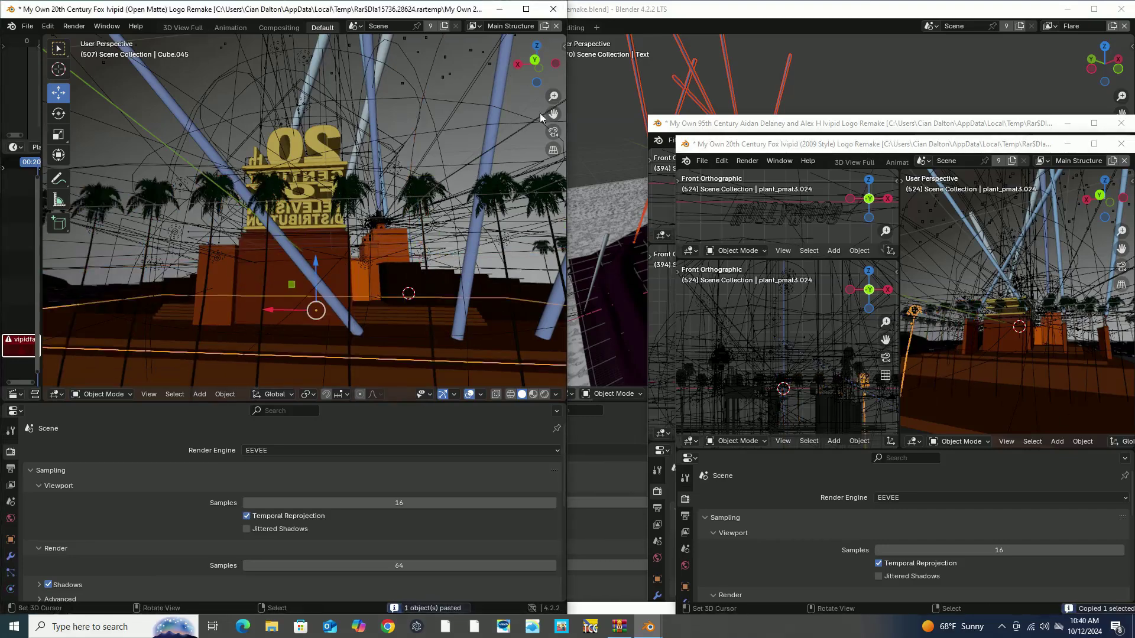
{"action": "middle_click_drag", "start_coordinate": [540, 175], "coordinate": [525, 97]}
{"action": "left_click", "coordinate": [990, 339]}
{"action": "left_click", "coordinate": [981, 336]}
{"action": "key", "text": "ctrl+v"}
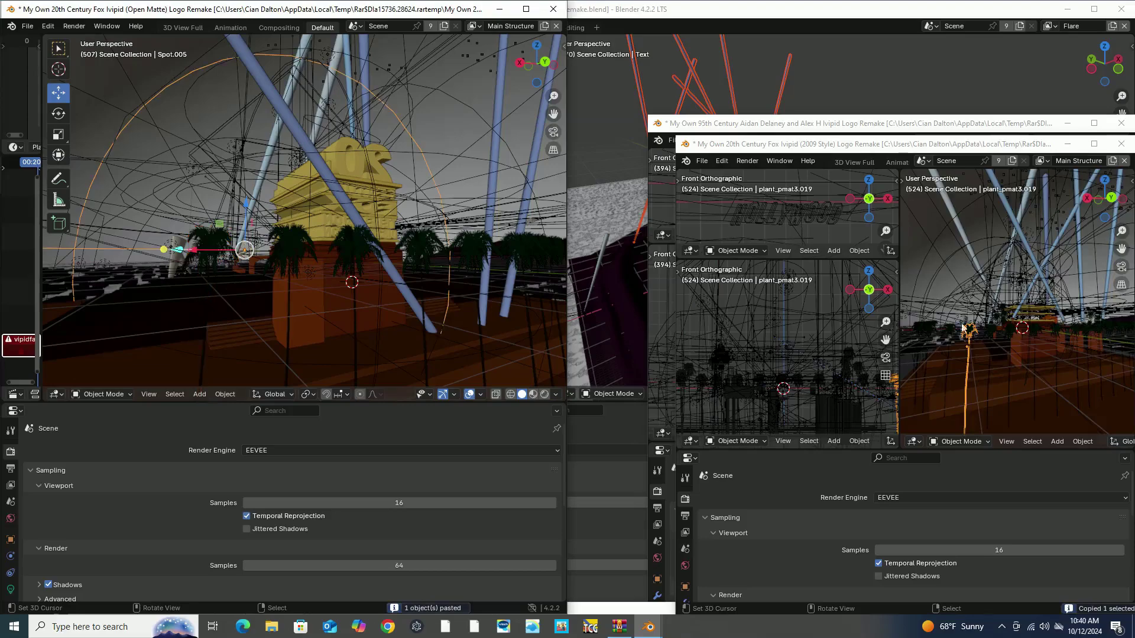
{"action": "left_click_drag", "start_coordinate": [1101, 198], "coordinate": [1045, 217]}
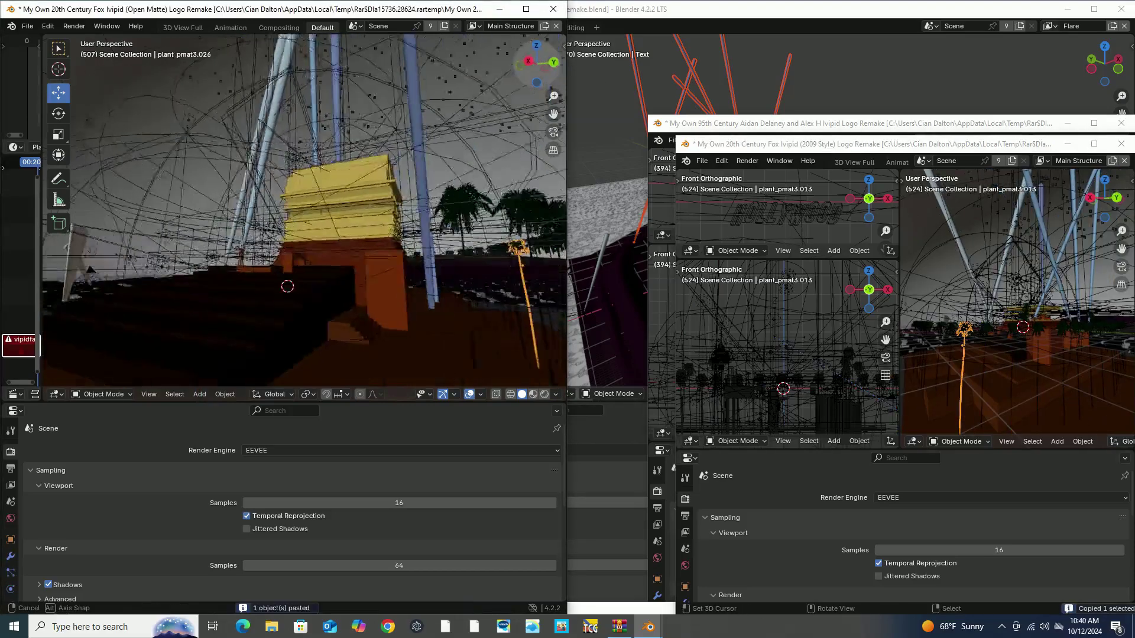
{"action": "middle_click_drag", "start_coordinate": [384, 148], "coordinate": [331, 190]}
{"action": "middle_click_drag", "start_coordinate": [1046, 296], "coordinate": [1022, 305]}
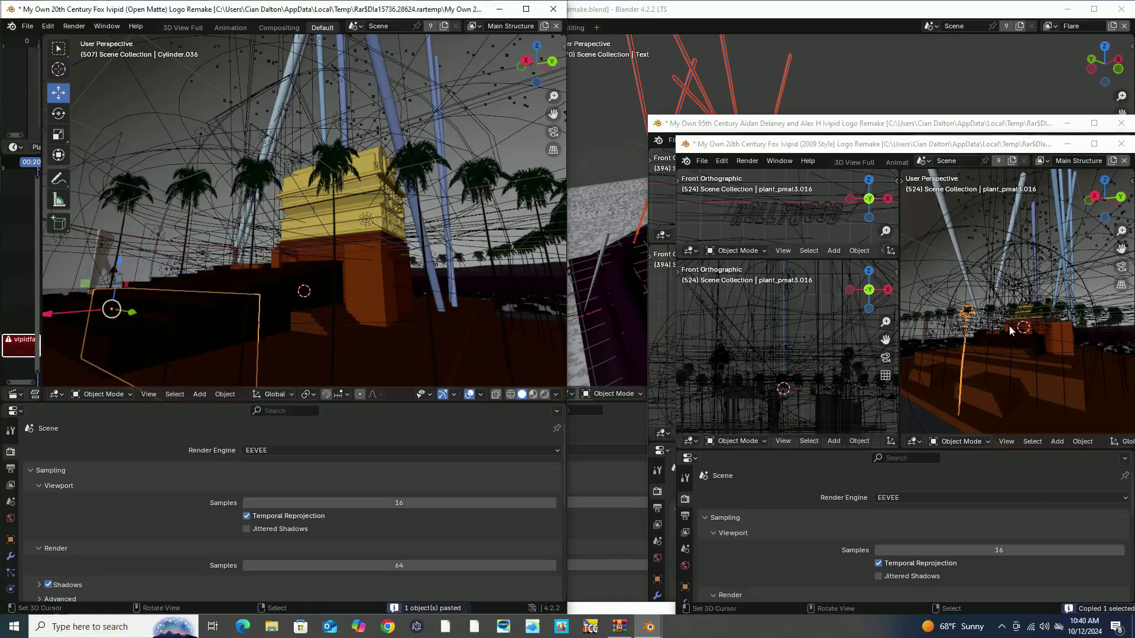
{"action": "middle_click_drag", "start_coordinate": [243, 310], "coordinate": [284, 307]}
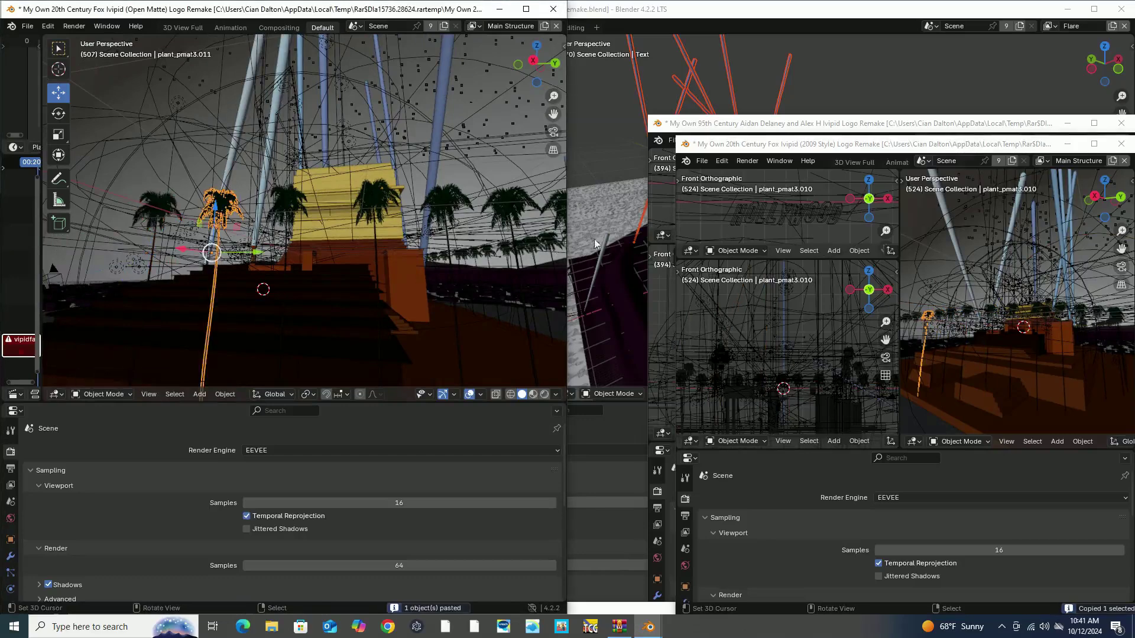
Copy every object in the 2009 scene and delete the white cone
{"action": "left_click_drag", "start_coordinate": [1105, 198], "coordinate": [1032, 231]}
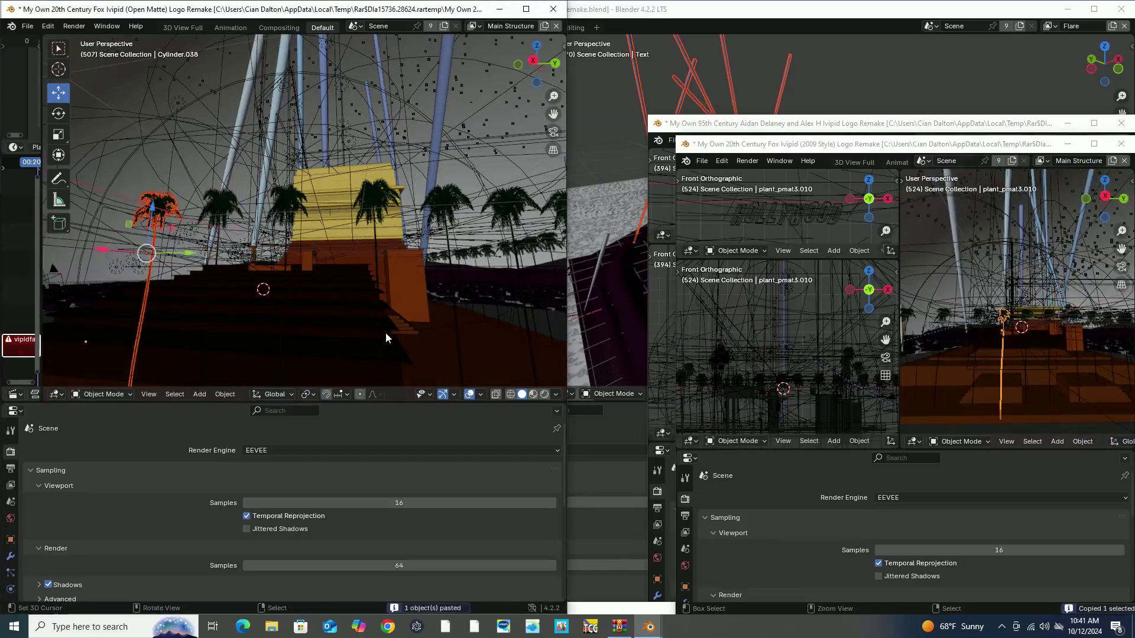
{"action": "middle_click_drag", "start_coordinate": [436, 157], "coordinate": [844, 274]}
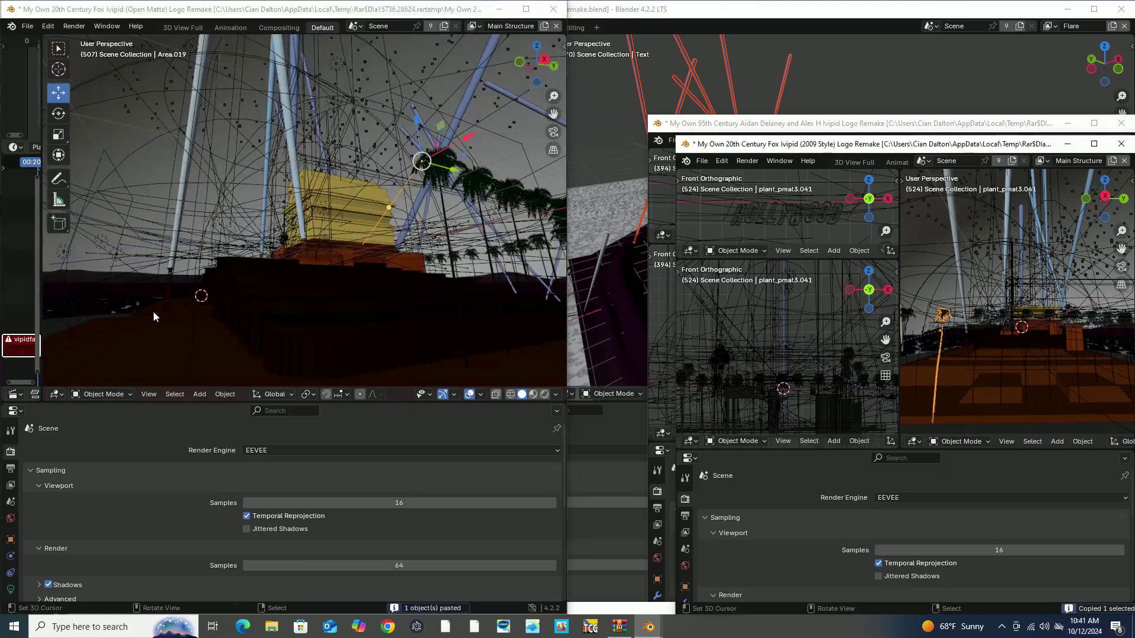
{"action": "middle_click_drag", "start_coordinate": [154, 317], "coordinate": [266, 274]}
{"action": "mouse_move", "coordinate": [1105, 198]}
{"action": "left_mouse_down"}
{"action": "mouse_move", "coordinate": [1088, 212]}
{"action": "mouse_move", "coordinate": [1086, 296]}
{"action": "left_mouse_up"}
{"action": "key", "text": "a"}
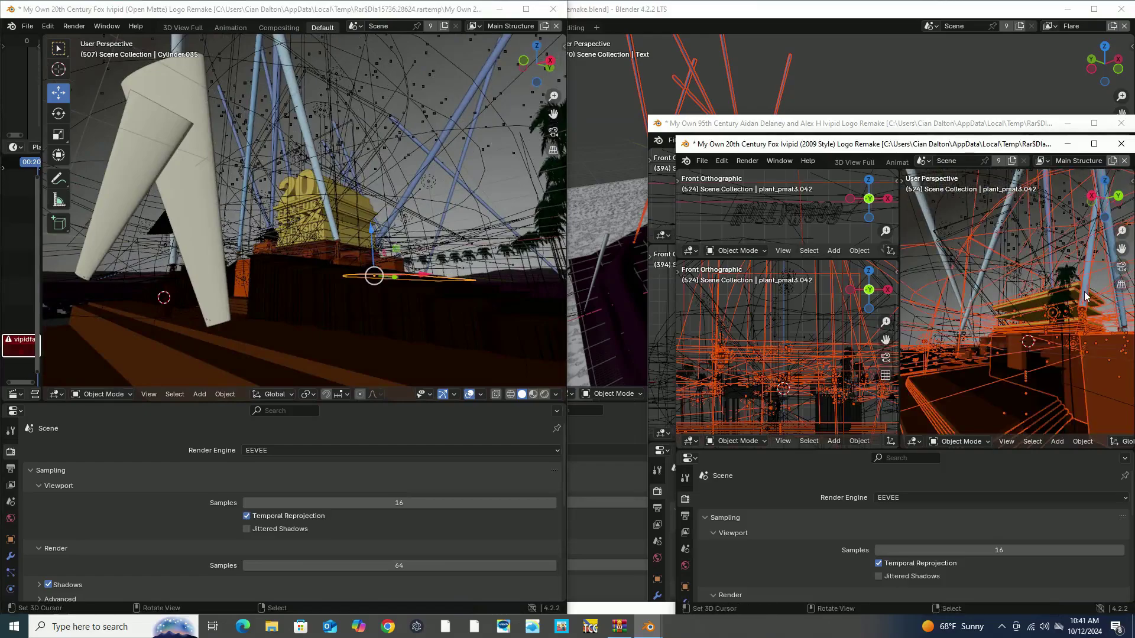
{"action": "key", "text": "ctrl+c"}
{"action": "middle_click_drag", "start_coordinate": [1085, 296], "coordinate": [1040, 319]}
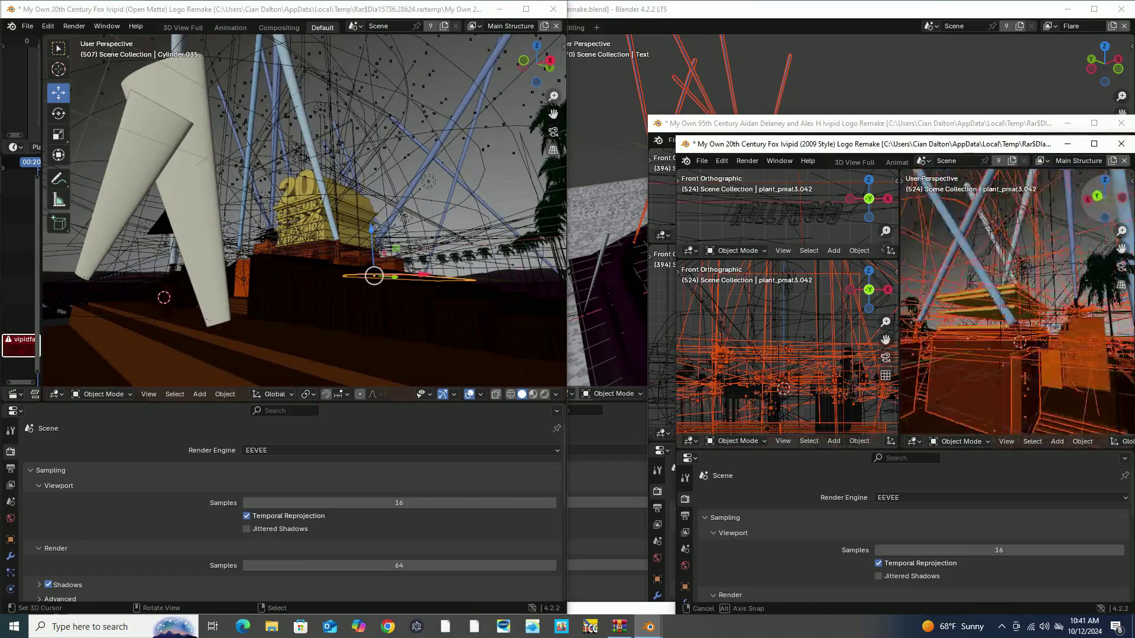
{"action": "key", "text": "Delete"}
{"action": "middle_click_drag", "start_coordinate": [378, 267], "coordinate": [429, 238]}
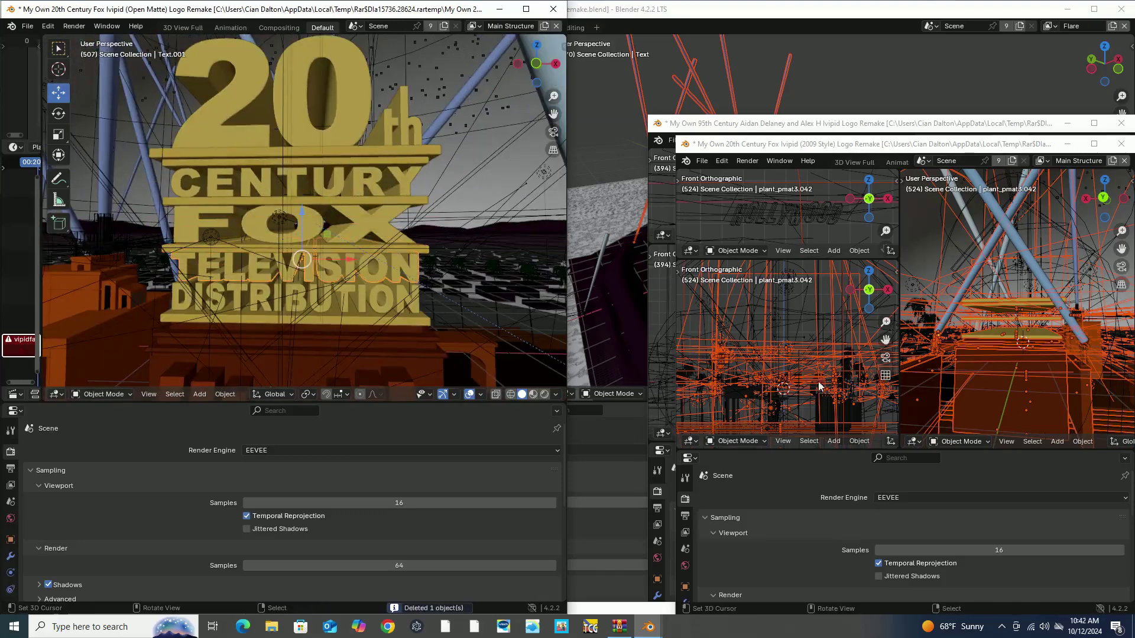
Copy a spotlight and pedestal block from the 2009 scene and paste them into Open Matte
{"action": "left_click", "coordinate": [720, 355]}
{"action": "left_click_drag", "start_coordinate": [1104, 197], "coordinate": [1053, 219]}
{"action": "mouse_move", "coordinate": [537, 63]}
{"action": "left_mouse_down"}
{"action": "mouse_move", "coordinate": [514, 74]}
{"action": "mouse_move", "coordinate": [535, 66]}
{"action": "left_mouse_up"}
{"action": "left_click", "coordinate": [1076, 347]}
{"action": "left_click", "coordinate": [1076, 345]}
{"action": "key", "text": "ctrl+c"}
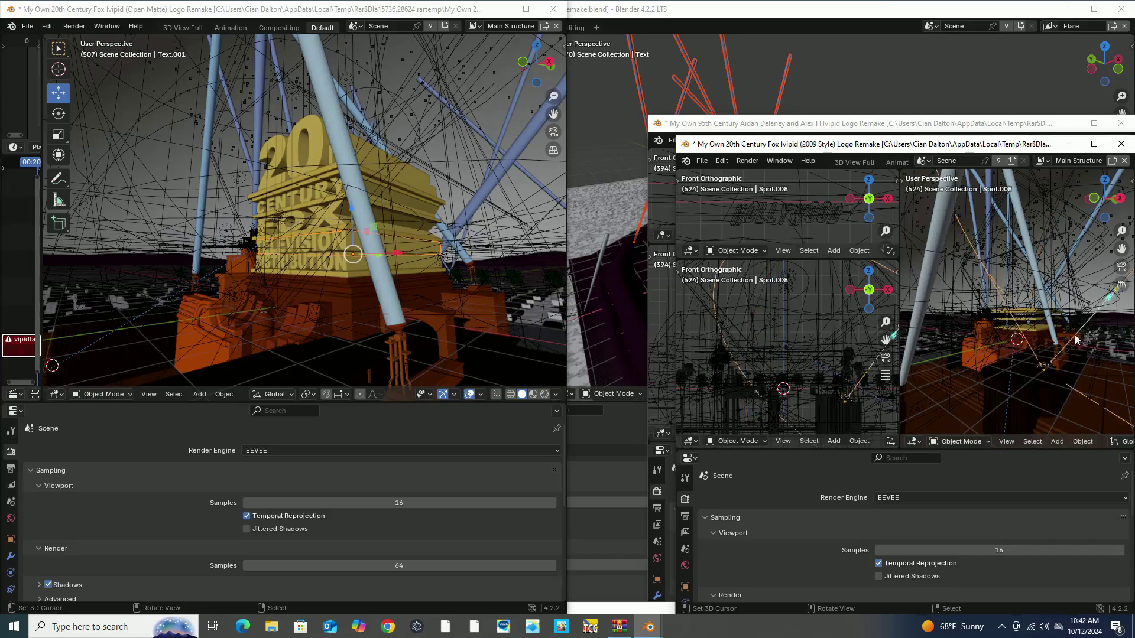
{"action": "left_click", "coordinate": [372, 223]}
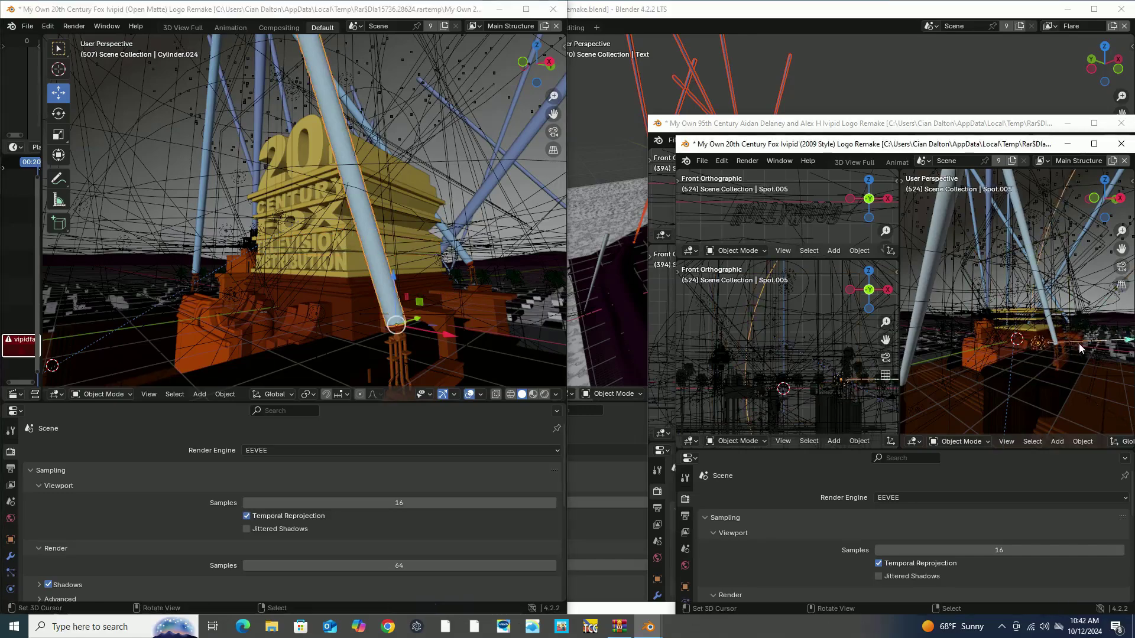
{"action": "key", "text": "ctrl+v"}
Box-select and copy the 72 scenery objects from the 2009 scene
{"action": "middle_click_drag", "start_coordinate": [1079, 343], "coordinate": [1130, 343]}
{"action": "middle_click_drag", "start_coordinate": [504, 118], "coordinate": [414, 178]}
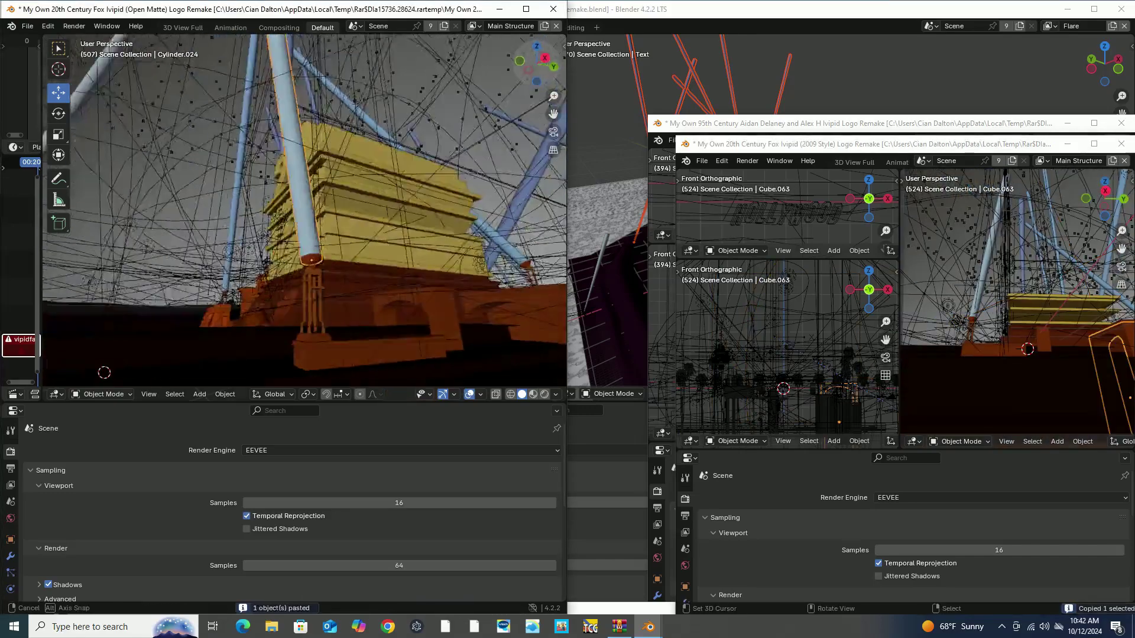
{"action": "scroll", "coordinate": [413, 178], "scroll_direction": "up", "scroll_amount": 5}
{"action": "middle_click_drag", "start_coordinate": [1023, 296], "coordinate": [1064, 284]}
{"action": "mouse_move", "coordinate": [903, 248]}
{"action": "middle_mouse_down"}
{"action": "mouse_move", "coordinate": [1079, 364]}
{"action": "mouse_move", "coordinate": [1058, 331]}
{"action": "middle_mouse_up"}
{"action": "key", "text": "a"}
{"action": "key", "text": "ctrl+c"}
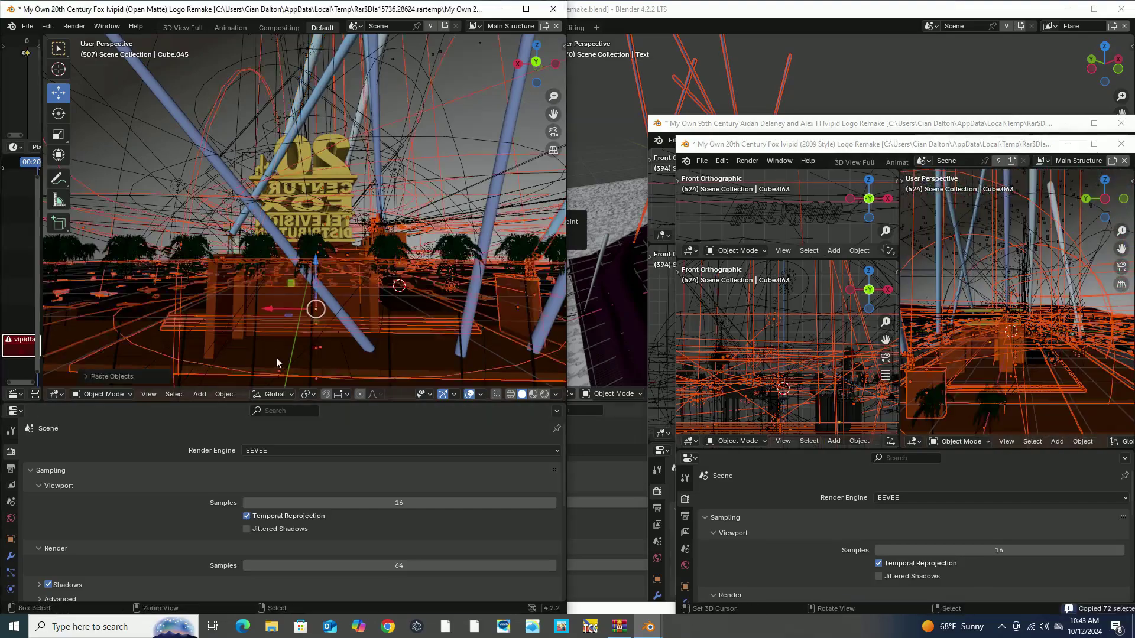
Select everything in the 2009 scene and play the Open Matte animation
{"action": "left_click", "coordinate": [295, 260]}
{"action": "mouse_move", "coordinate": [296, 261]}
{"action": "middle_mouse_down"}
{"action": "mouse_move", "coordinate": [249, 278]}
{"action": "mouse_move", "coordinate": [284, 284]}
{"action": "middle_mouse_up"}
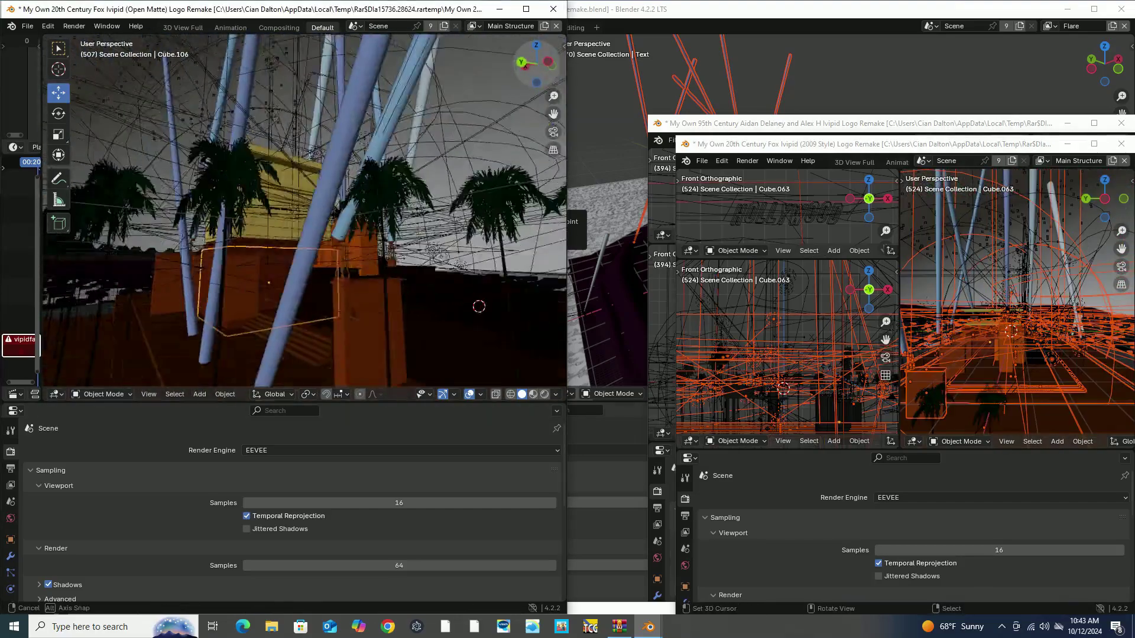
{"action": "left_click", "coordinate": [1011, 295]}
{"action": "mouse_move", "coordinate": [1011, 295]}
{"action": "middle_mouse_down"}
{"action": "mouse_move", "coordinate": [1039, 280]}
{"action": "mouse_move", "coordinate": [1068, 379]}
{"action": "middle_mouse_up"}
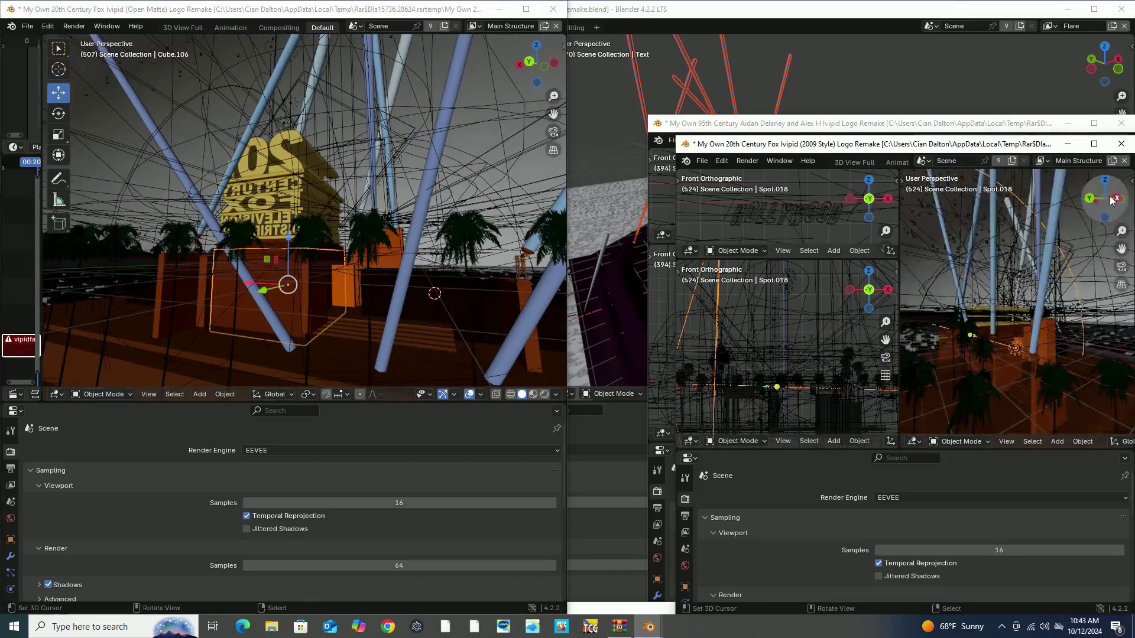
{"action": "key", "text": "a"}
{"action": "key", "text": "space"}
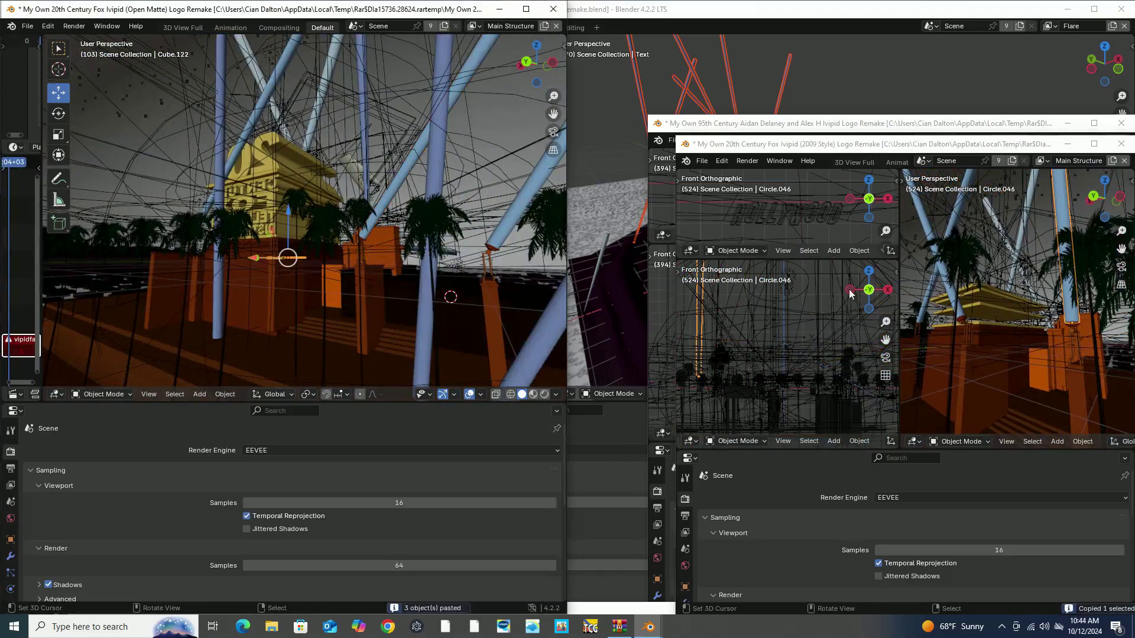
{"action": "key", "text": "space"}
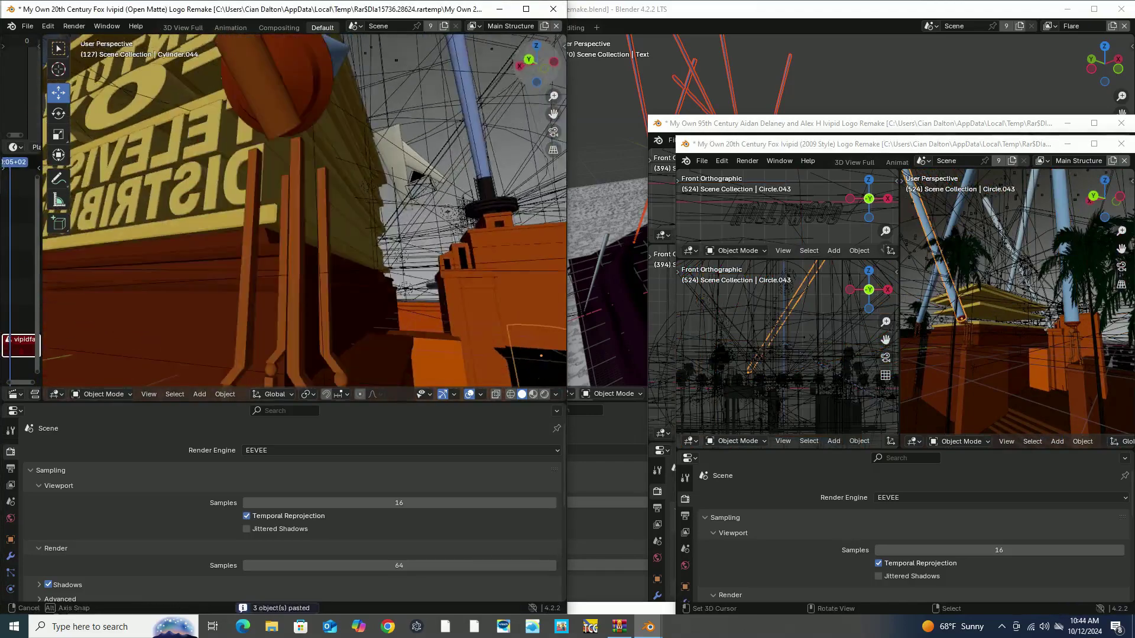
Inspect the 2009 gold tower, selecting a tower block, a ring piece and the logo text
{"action": "left_click_drag", "start_coordinate": [510, 76], "coordinate": [517, 67]}
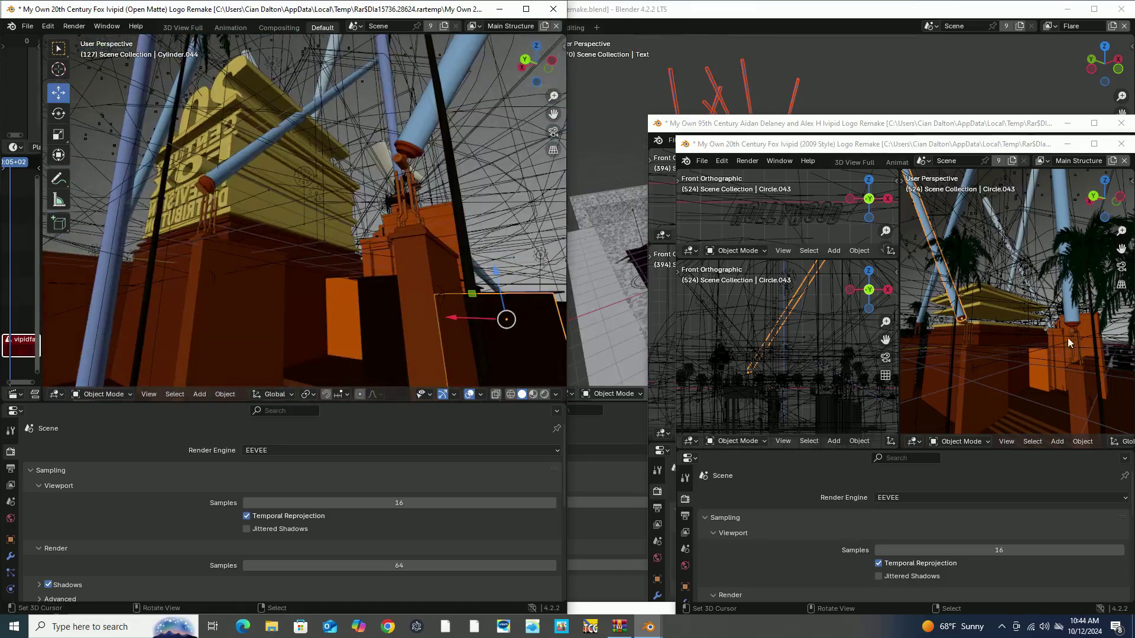
{"action": "middle_click_drag", "start_coordinate": [1078, 331], "coordinate": [1011, 236]}
{"action": "left_click", "coordinate": [1009, 232]}
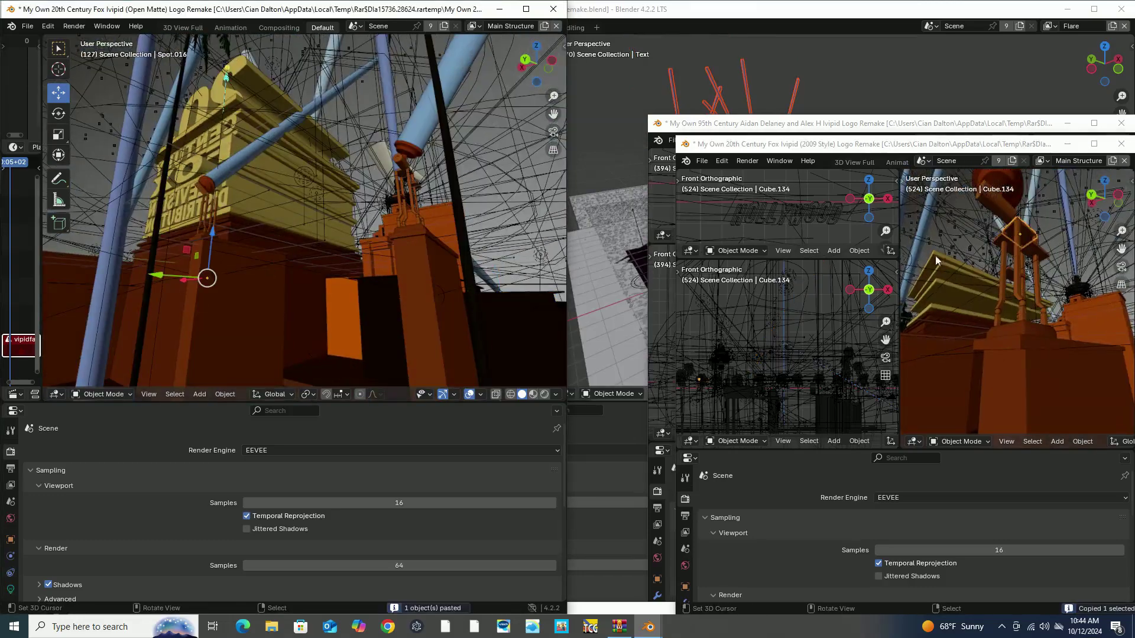
{"action": "middle_click_drag", "start_coordinate": [1097, 306], "coordinate": [955, 262]}
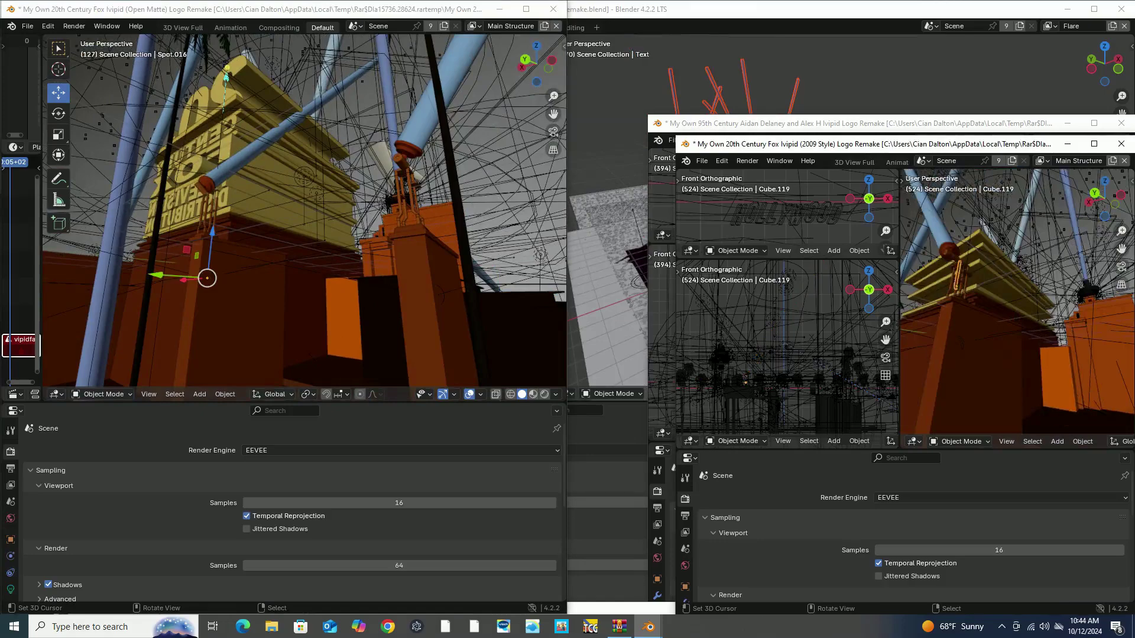
{"action": "scroll", "coordinate": [962, 267], "scroll_direction": "up", "scroll_amount": 4}
{"action": "left_click", "coordinate": [979, 234]}
{"action": "left_click", "coordinate": [252, 213]}
{"action": "mouse_move", "coordinate": [252, 213]}
{"action": "middle_mouse_down"}
{"action": "mouse_move", "coordinate": [549, 78]}
{"action": "mouse_move", "coordinate": [473, 118]}
{"action": "middle_mouse_up"}
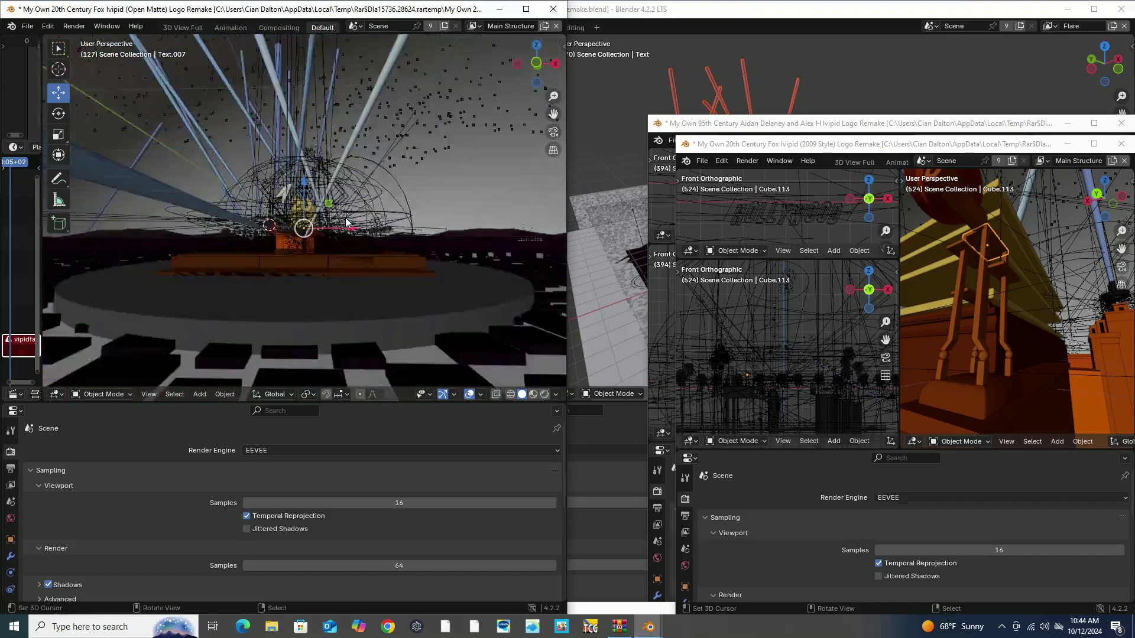
Paste the copied 2009-scene objects beside the logo and orbit around the tower to check
{"action": "middle_click_drag", "start_coordinate": [1005, 307], "coordinate": [1029, 356]}
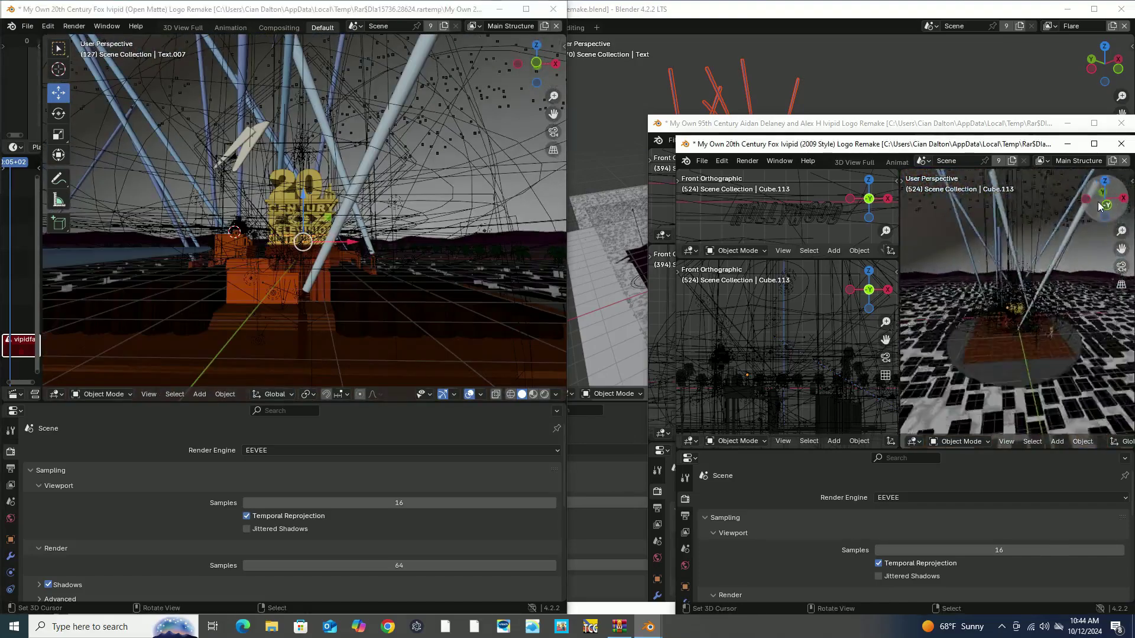
{"action": "middle_click_drag", "start_coordinate": [1029, 357], "coordinate": [1097, 204]}
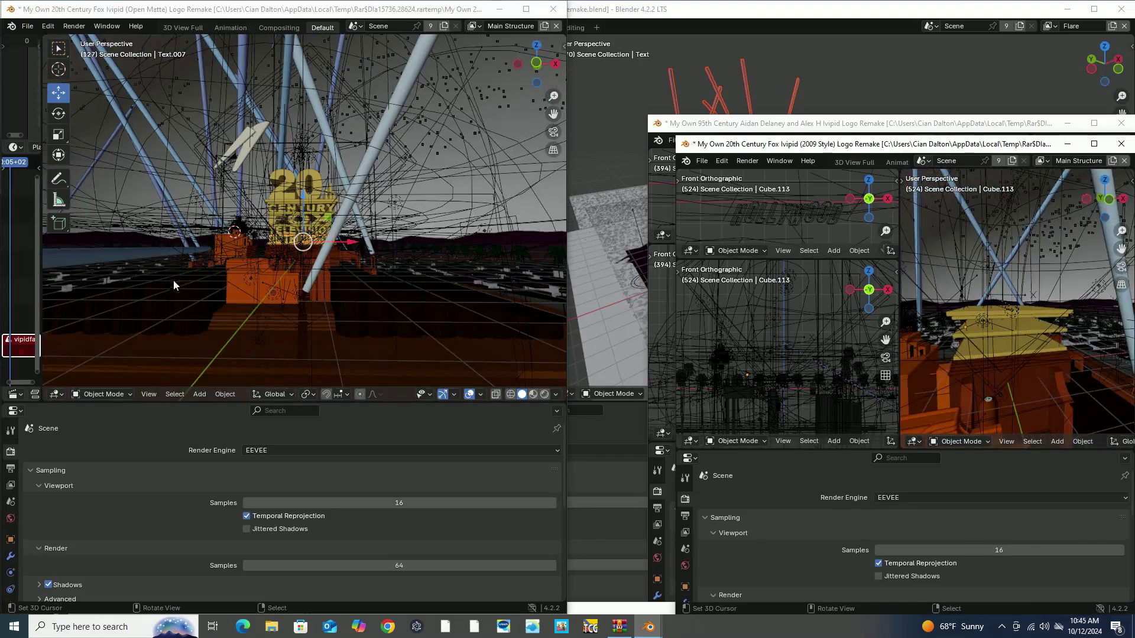
{"action": "middle_click_drag", "start_coordinate": [922, 296], "coordinate": [958, 248]}
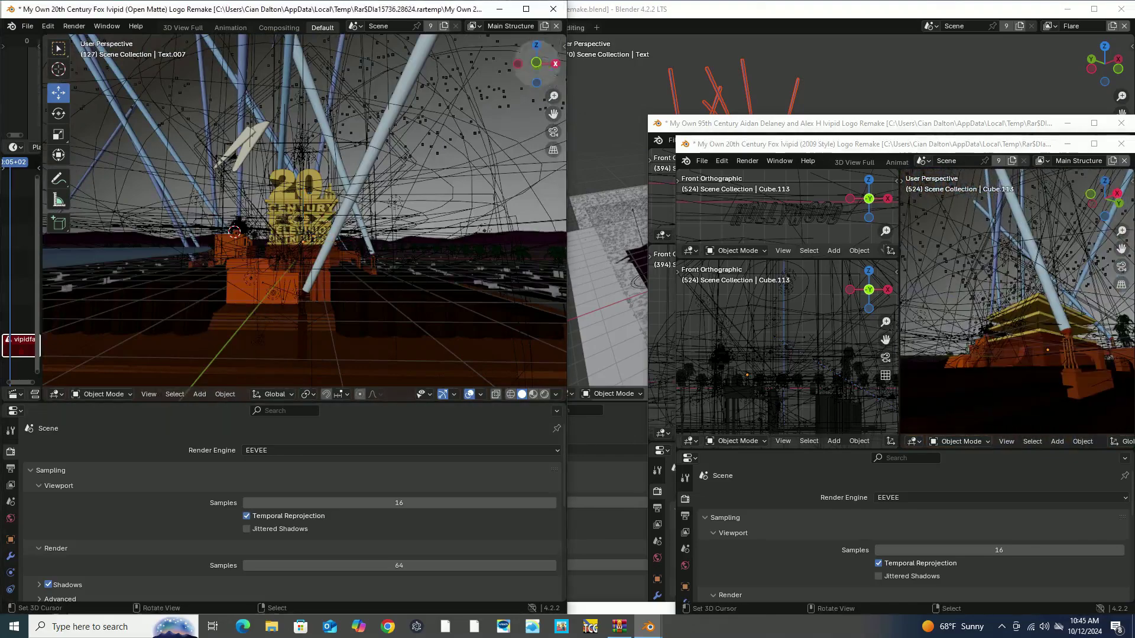
{"action": "middle_click_drag", "start_coordinate": [295, 237], "coordinate": [349, 213]}
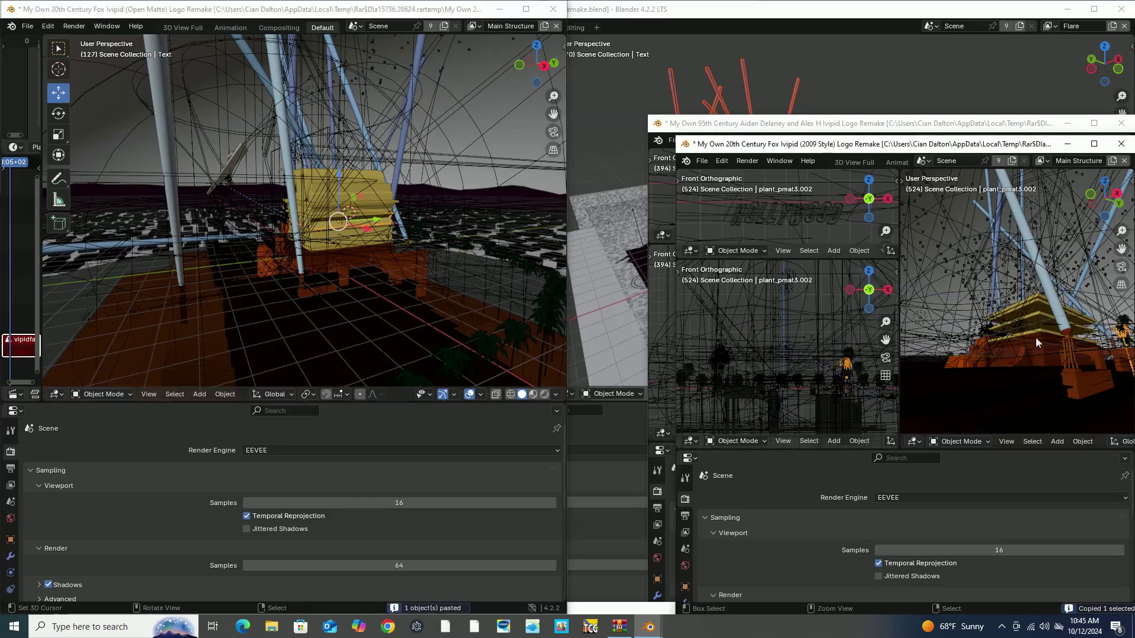
{"action": "left_click_drag", "start_coordinate": [1107, 211], "coordinate": [1050, 353]}
{"action": "key", "text": "ctrl+v"}
{"action": "left_click_drag", "start_coordinate": [535, 65], "coordinate": [518, 80]}
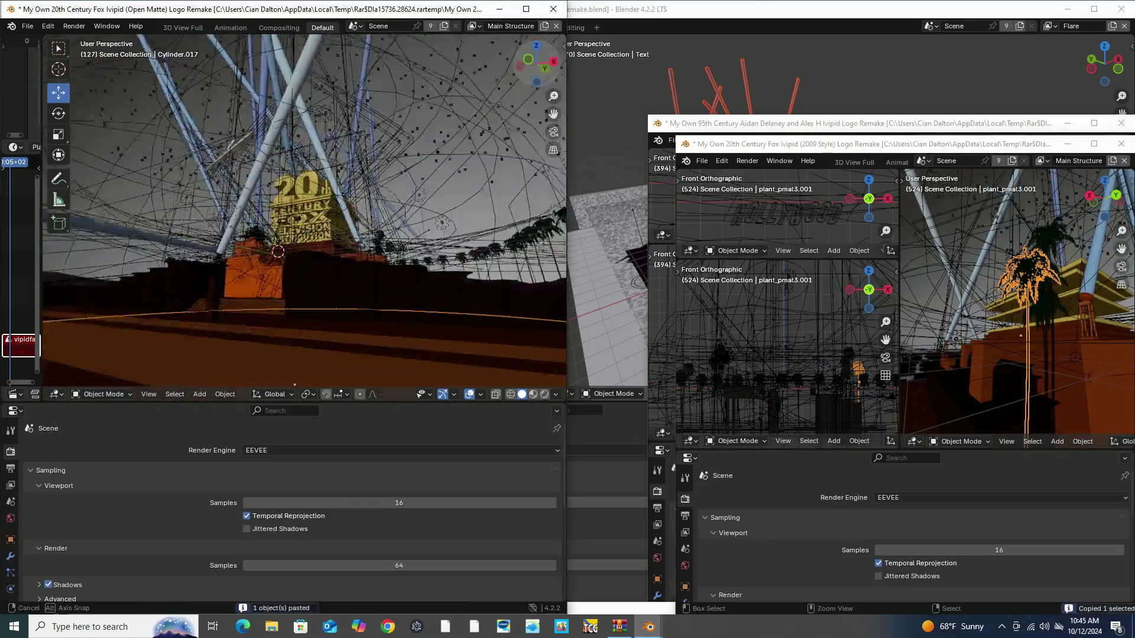
{"action": "key", "text": "Escape"}
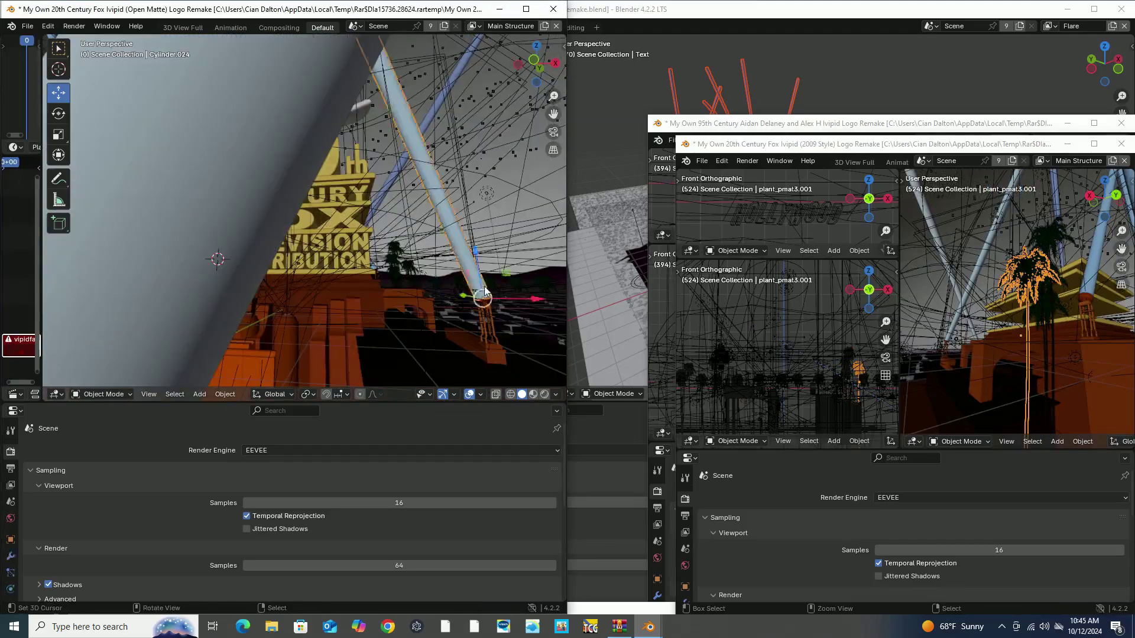
Check the angled searchlight beams, then play the animation through the camera
{"action": "left_click_drag", "start_coordinate": [1105, 198], "coordinate": [1037, 324]}
{"action": "left_click", "coordinate": [1038, 324]}
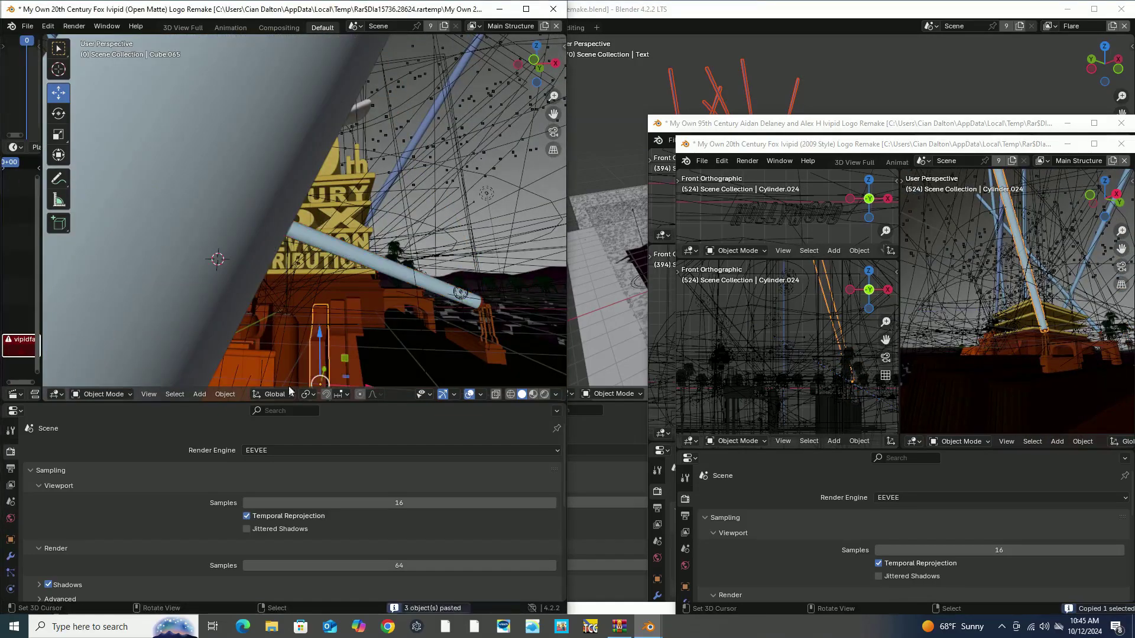
{"action": "left_click_drag", "start_coordinate": [537, 64], "coordinate": [530, 101]}
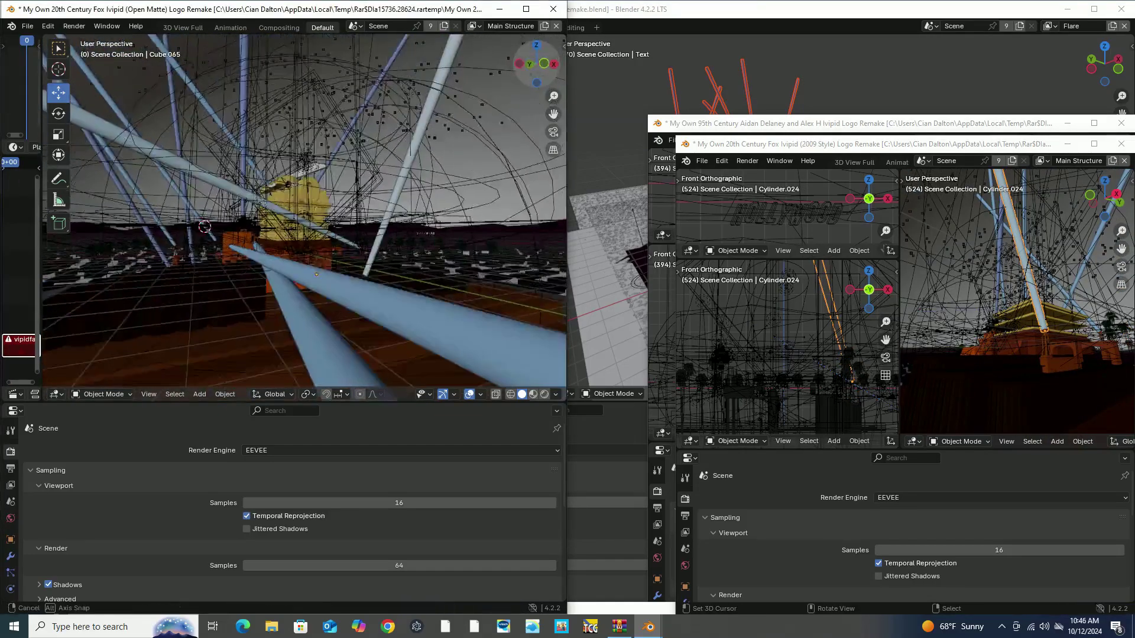
{"action": "left_click_drag", "start_coordinate": [530, 101], "coordinate": [541, 67]}
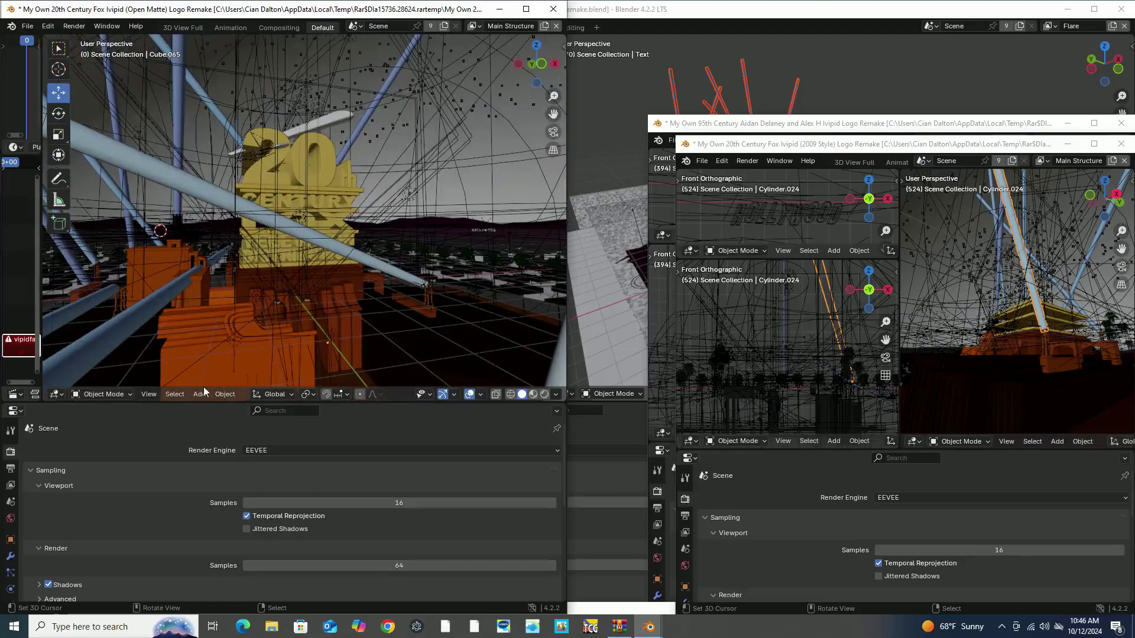
{"action": "key", "text": "Escape"}
{"action": "key", "text": "KP_0"}
{"action": "key", "text": "space"}
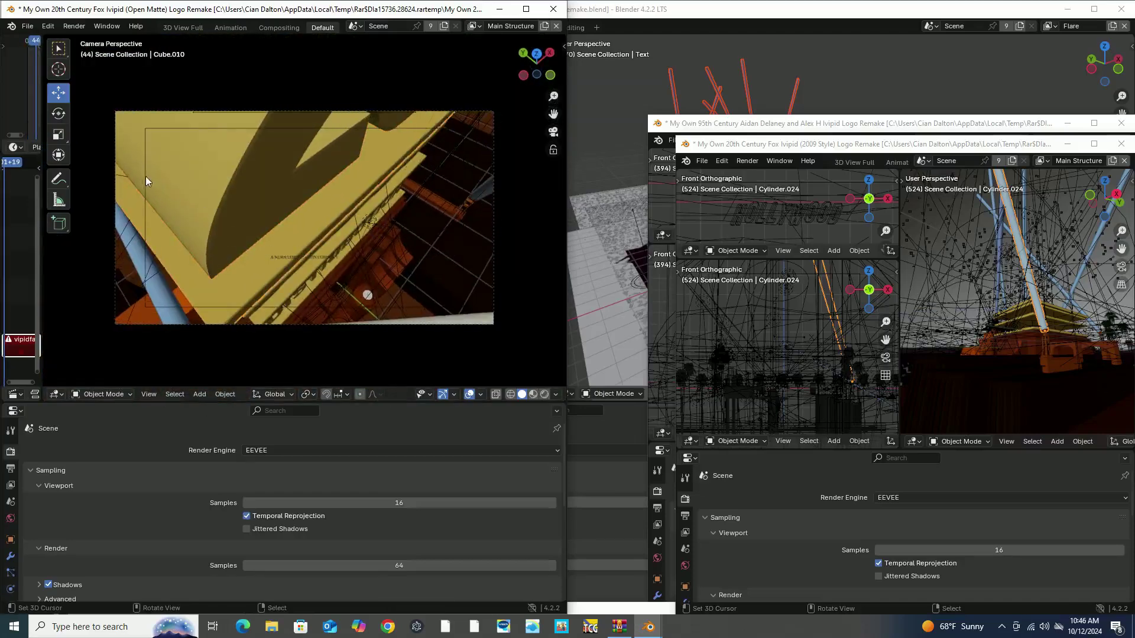
Delete the stray object and briefly play the animation in camera view
{"action": "key", "text": "Delete"}
{"action": "key", "text": "n"}
{"action": "mouse_move", "coordinate": [322, 249]}
{"action": "middle_mouse_down"}
{"action": "mouse_move", "coordinate": [337, 109]}
{"action": "mouse_move", "coordinate": [296, 66]}
{"action": "middle_mouse_up"}
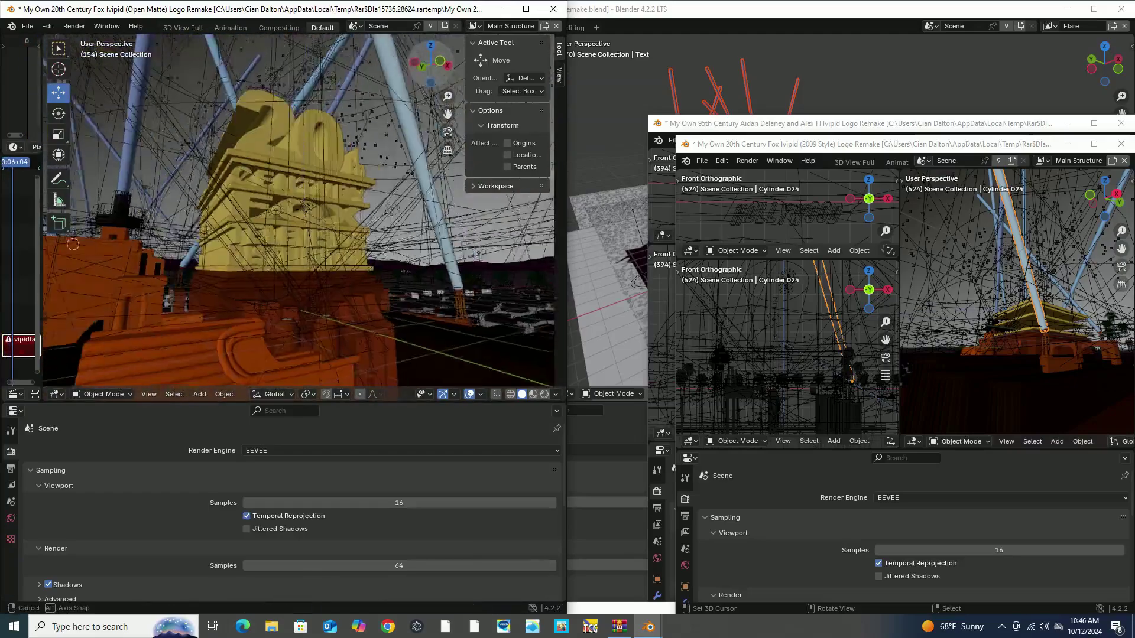
{"action": "key", "text": "KP_0"}
{"action": "left_click", "coordinate": [174, 395]}
{"action": "key", "text": "Escape"}
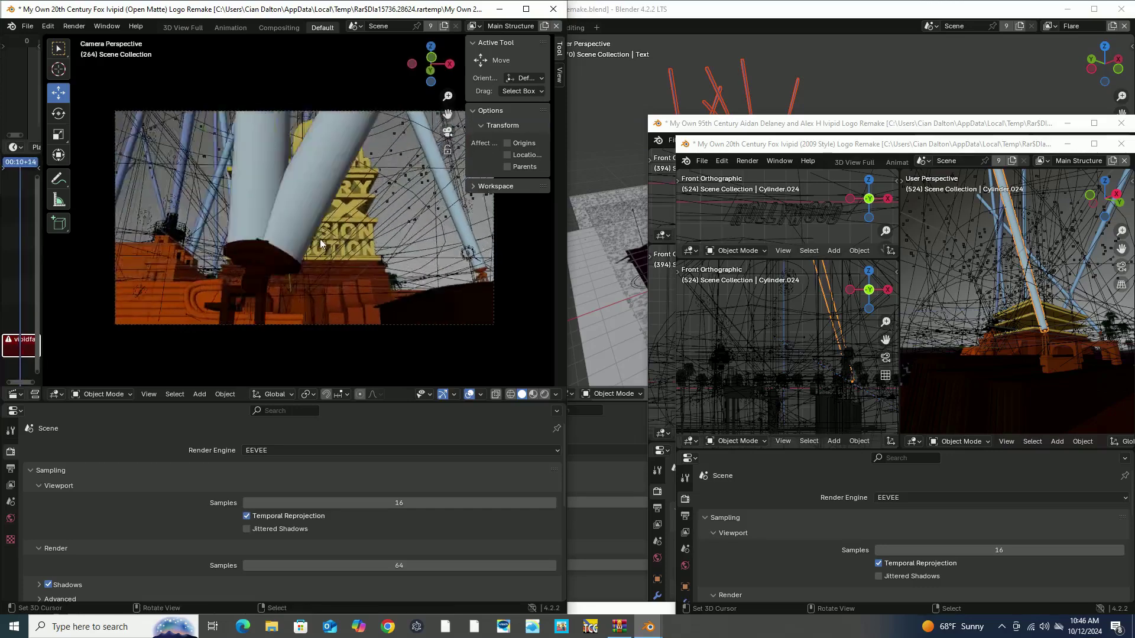
{"action": "left_click", "coordinate": [262, 235]}
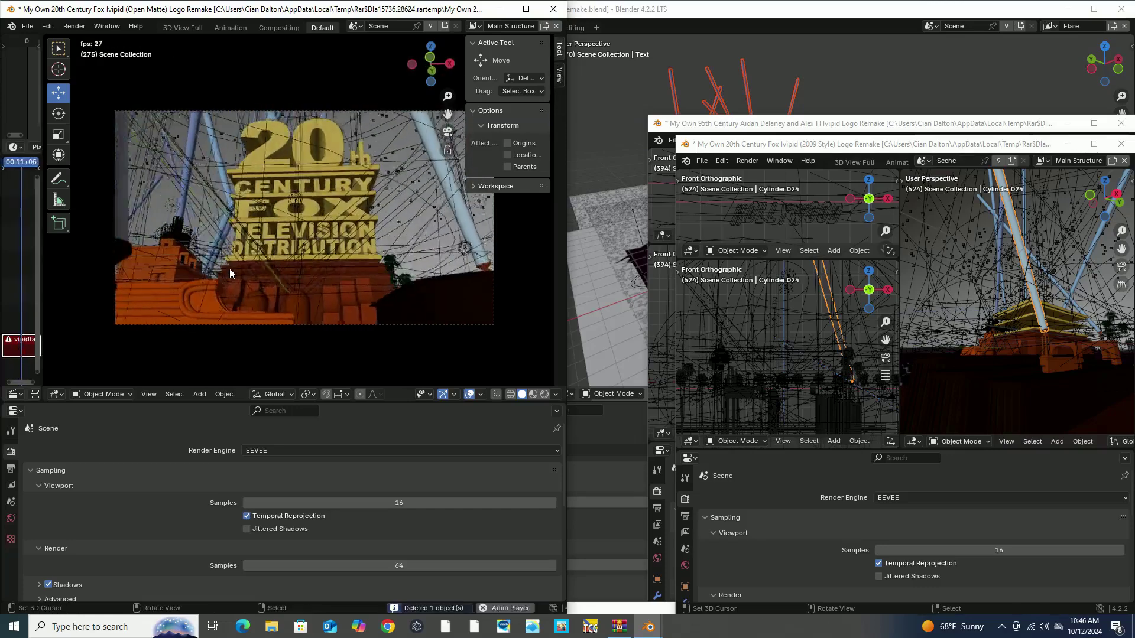
{"action": "key", "text": "space"}
{"action": "key", "text": "space"}
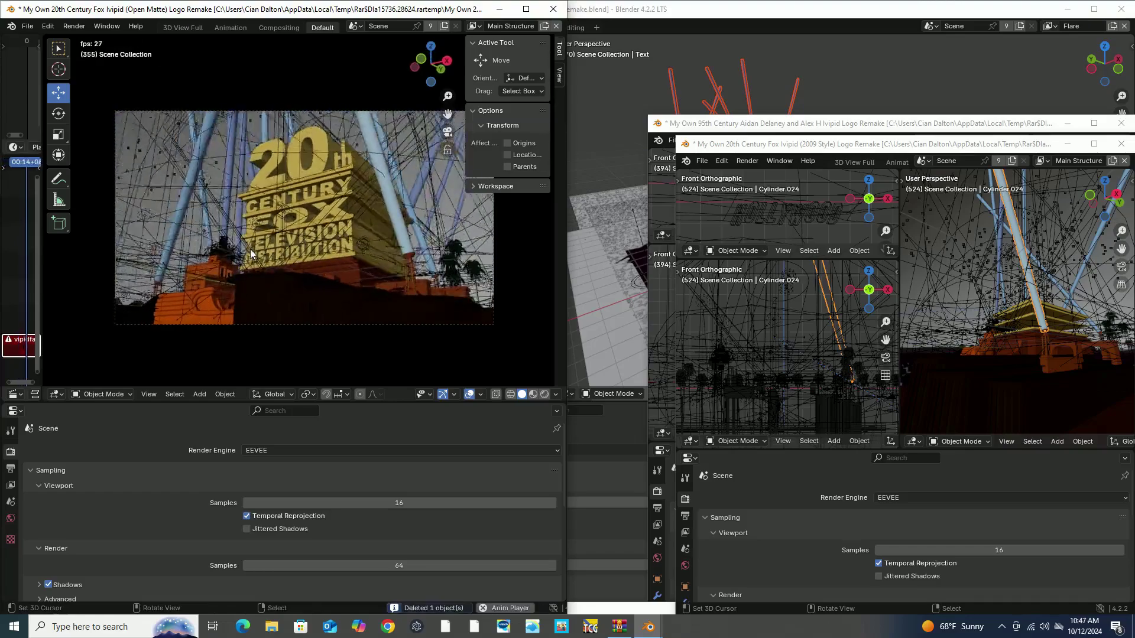
{"action": "key", "text": "space"}
Delete the unwanted Spot.014 light near the logo
{"action": "left_click_drag", "start_coordinate": [424, 66], "coordinate": [412, 76]}
{"action": "left_click", "coordinate": [265, 296]}
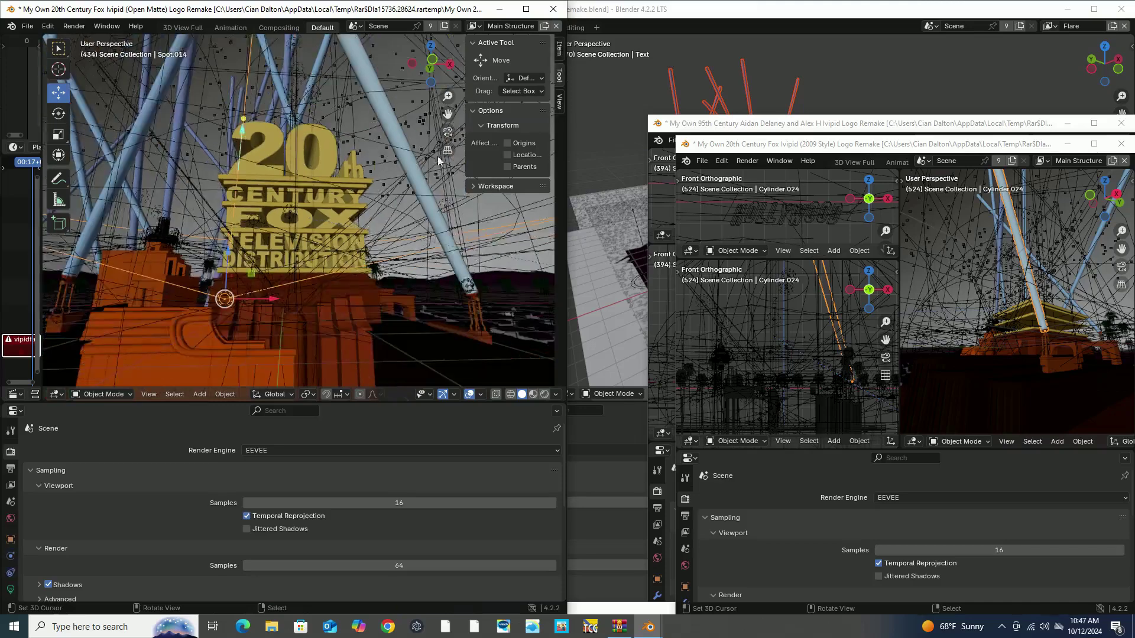
{"action": "right_click", "coordinate": [237, 204]}
{"action": "left_click", "coordinate": [258, 293]}
{"action": "key", "text": "Delete"}
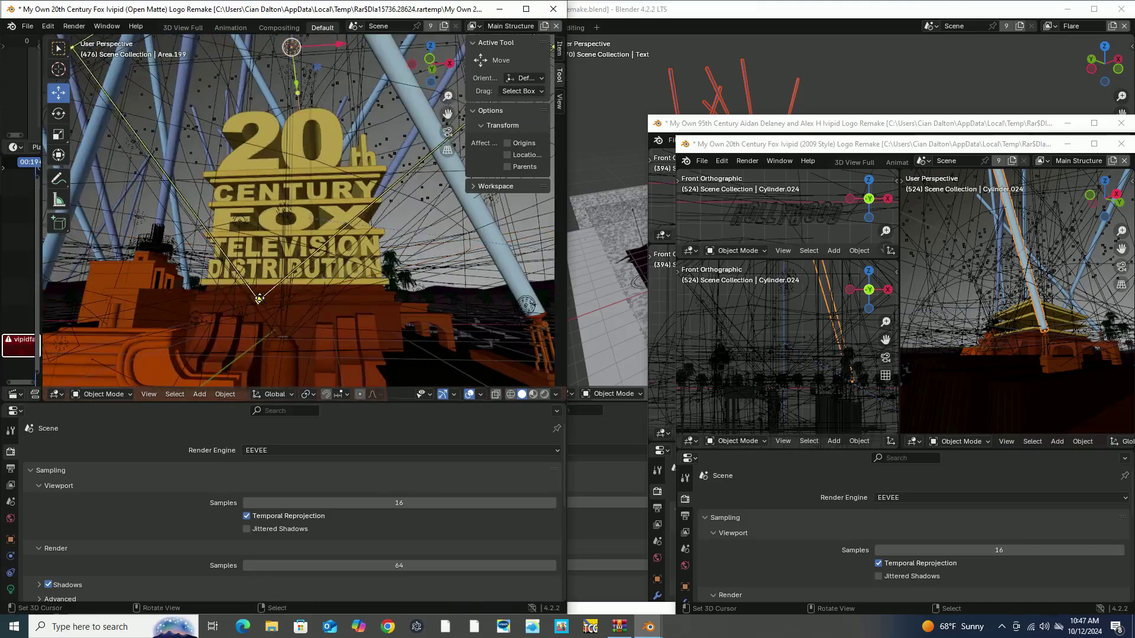
Play the animation back through the camera, then widen the sequencer area
{"action": "left_click", "coordinate": [264, 299]}
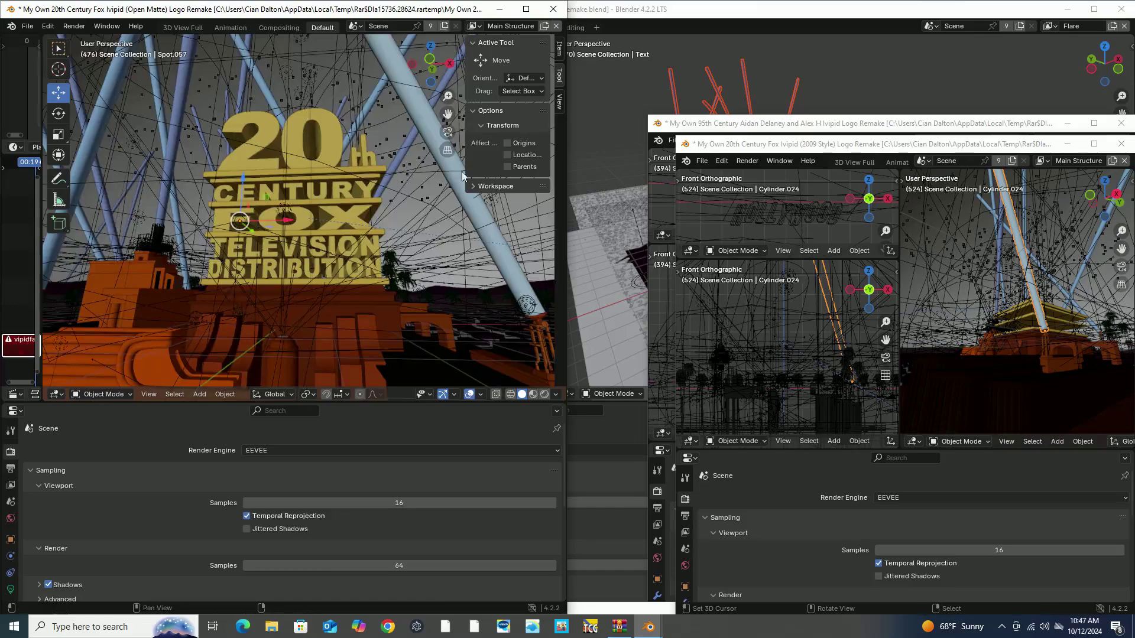
{"action": "key", "text": "KP_0"}
{"action": "key", "text": "space"}
{"action": "left_click", "coordinate": [205, 232]}
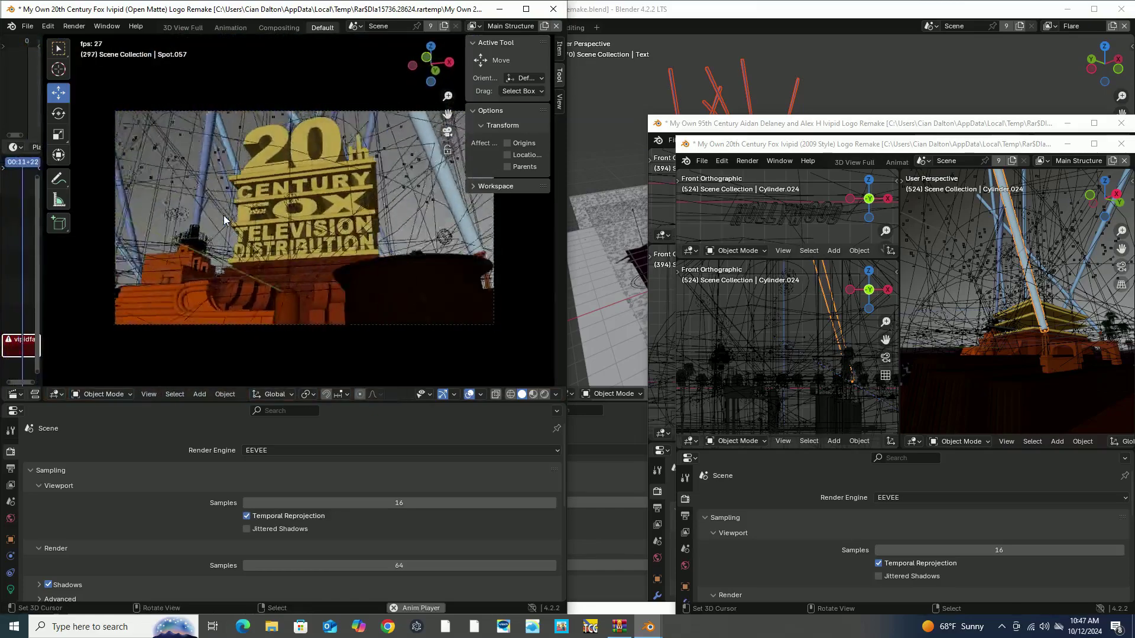
{"action": "key", "text": "space"}
{"action": "left_click_drag", "start_coordinate": [39, 254], "coordinate": [478, 254]}
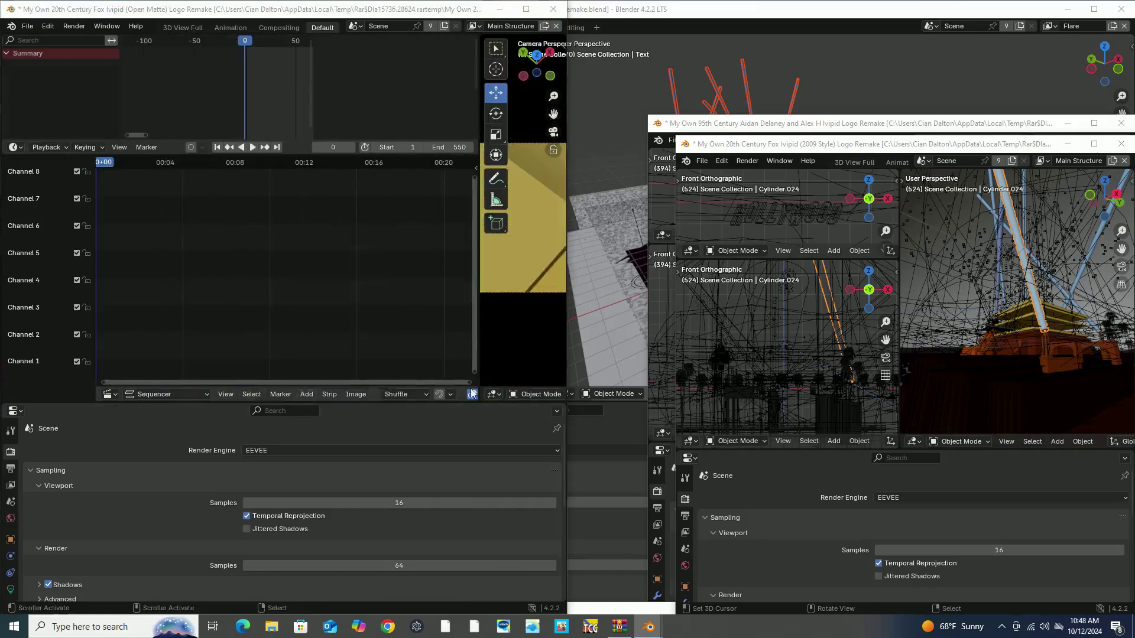
Try adding the audio file, test playback, then undo the sound strip
{"action": "scroll", "coordinate": [315, 406], "scroll_direction": "down", "scroll_amount": 2}
{"action": "double_click", "coordinate": [315, 408]}
{"action": "key", "text": "space"}
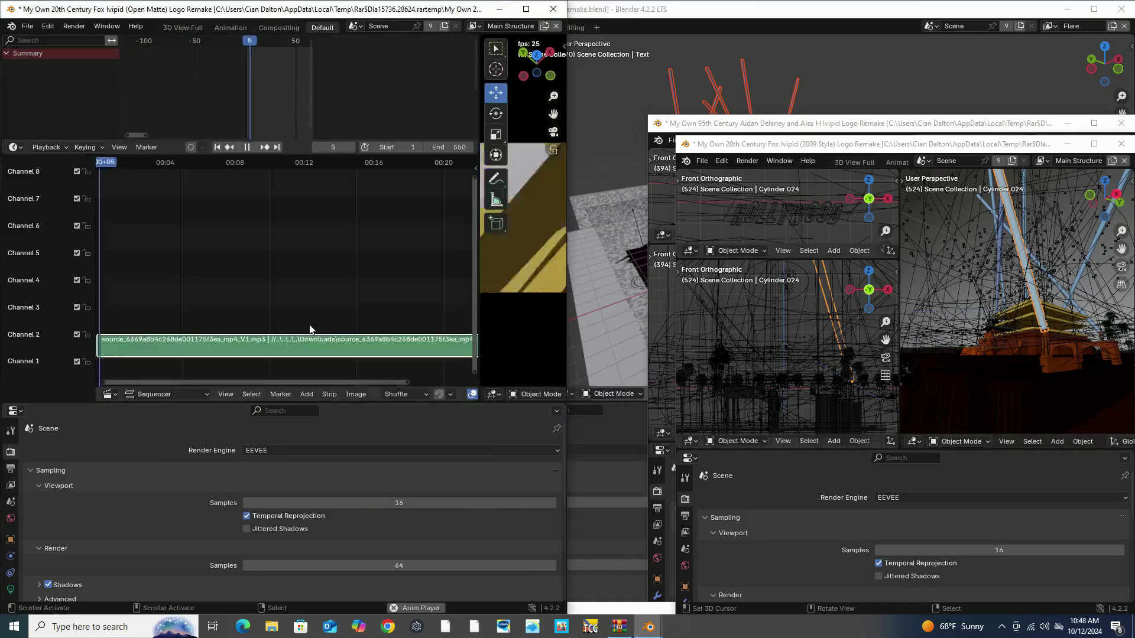
{"action": "left_click_drag", "start_coordinate": [479, 193], "coordinate": [263, 236]}
{"action": "key", "text": "shift+Left"}
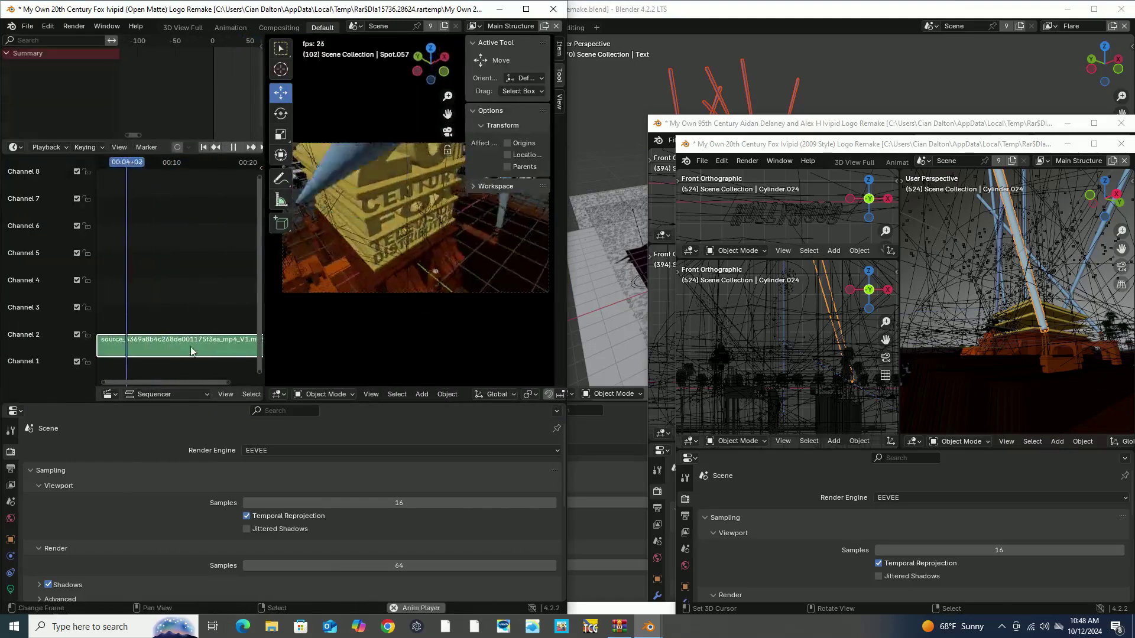
{"action": "key", "text": "ctrl+z"}
{"action": "key", "text": "ctrl+z"}
Add the fanfare mp3 from Downloads as a sound strip and narrow the sequencer
{"action": "left_click_drag", "start_coordinate": [263, 338], "coordinate": [467, 284]}
{"action": "right_click", "coordinate": [388, 247]}
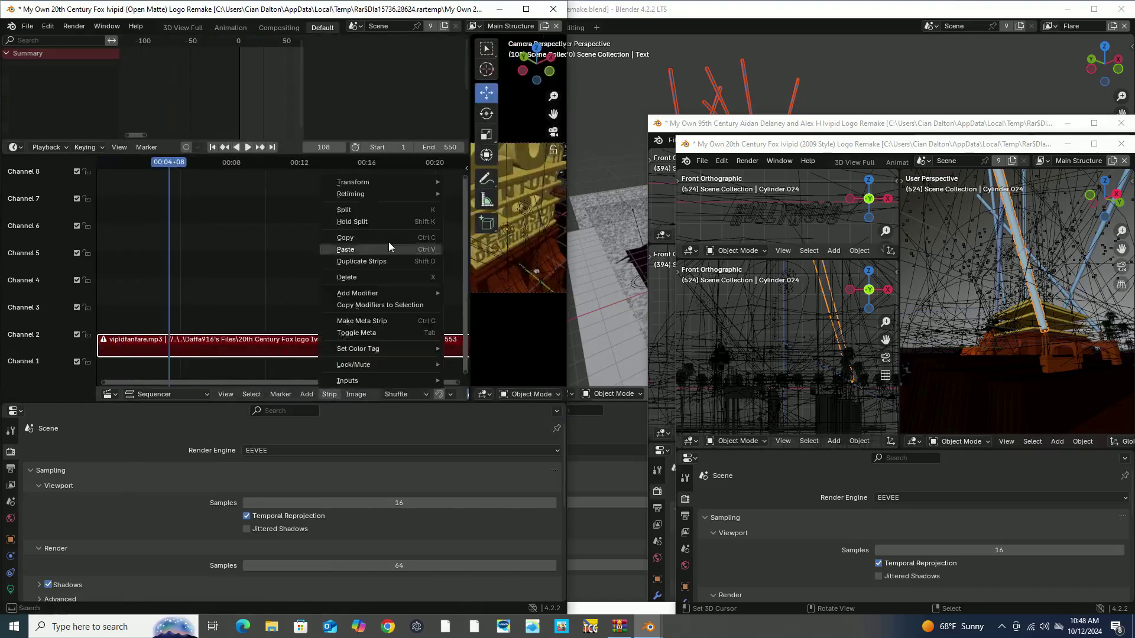
{"action": "left_click", "coordinate": [311, 396]}
{"action": "left_click", "coordinate": [322, 352]}
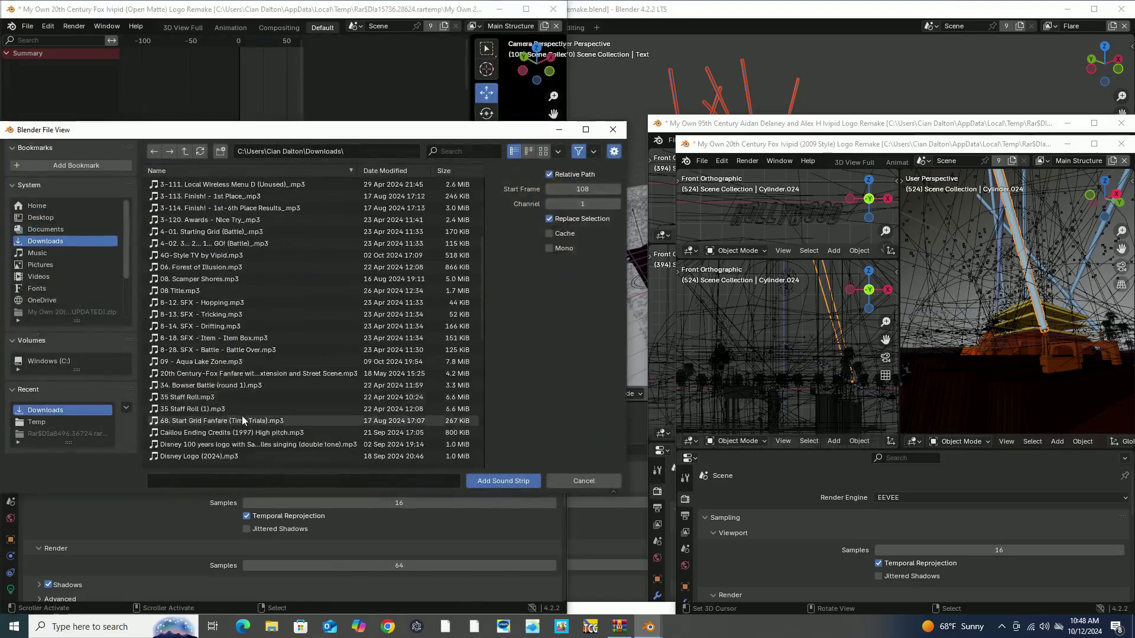
{"action": "scroll", "coordinate": [237, 355], "scroll_direction": "down", "scroll_amount": 2}
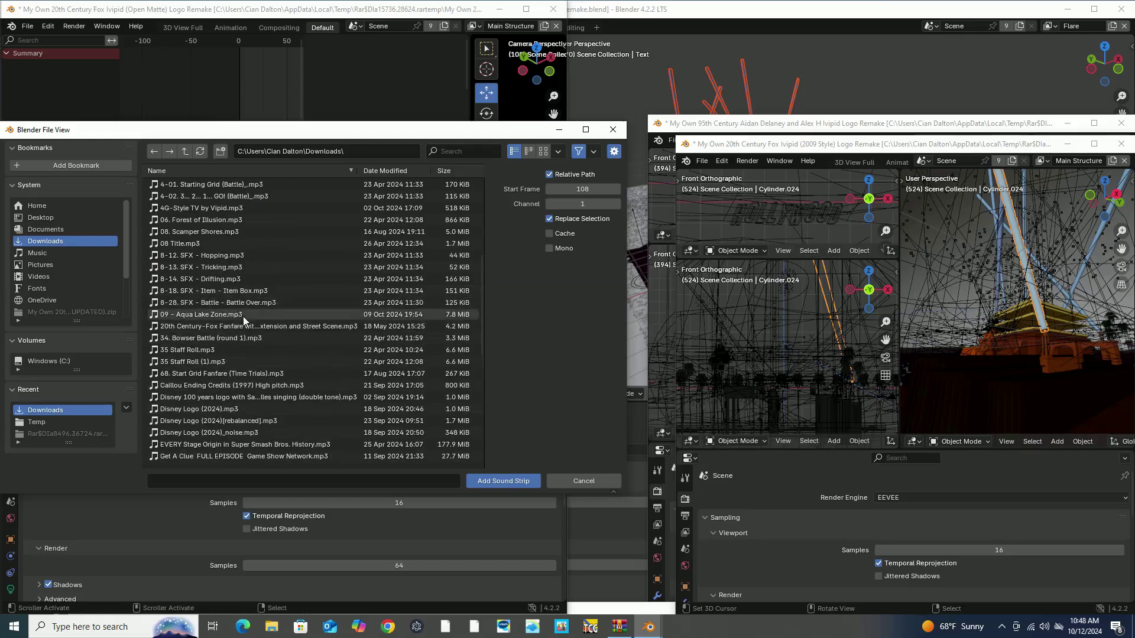
{"action": "scroll", "coordinate": [206, 355], "scroll_direction": "down", "scroll_amount": 2}
{"action": "scroll", "coordinate": [205, 354], "scroll_direction": "down", "scroll_amount": 2}
{"action": "left_click", "coordinate": [504, 481]}
{"action": "left_click_drag", "start_coordinate": [464, 292], "coordinate": [50, 304]}
{"action": "right_click", "coordinate": [243, 225]}
{"action": "key", "text": "Escape"}
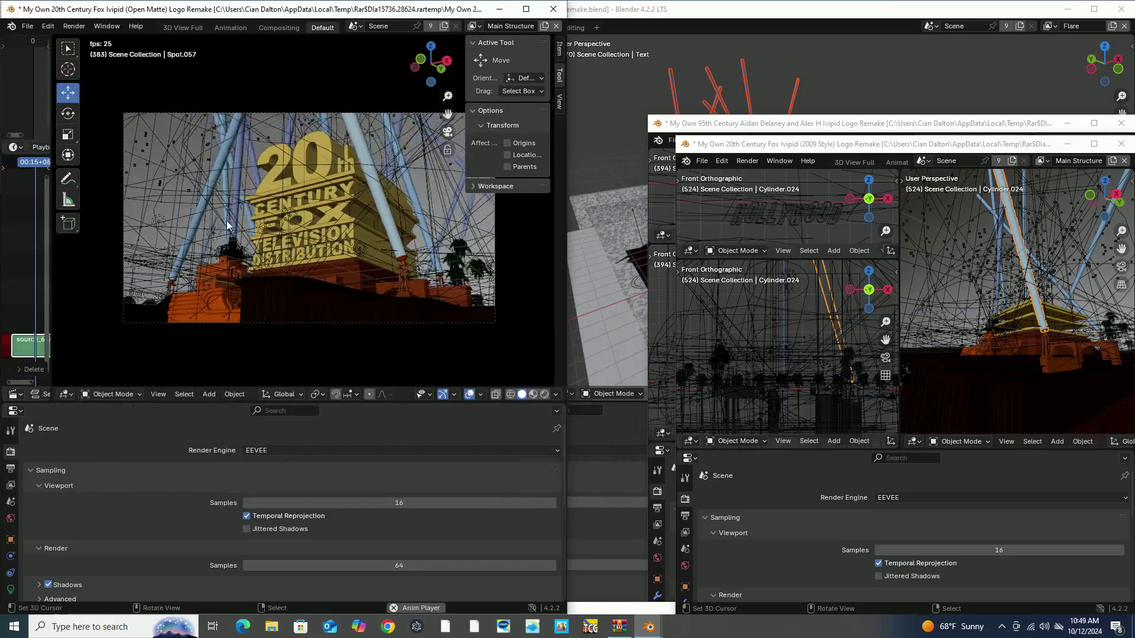
{"action": "left_click", "coordinate": [21, 180]}
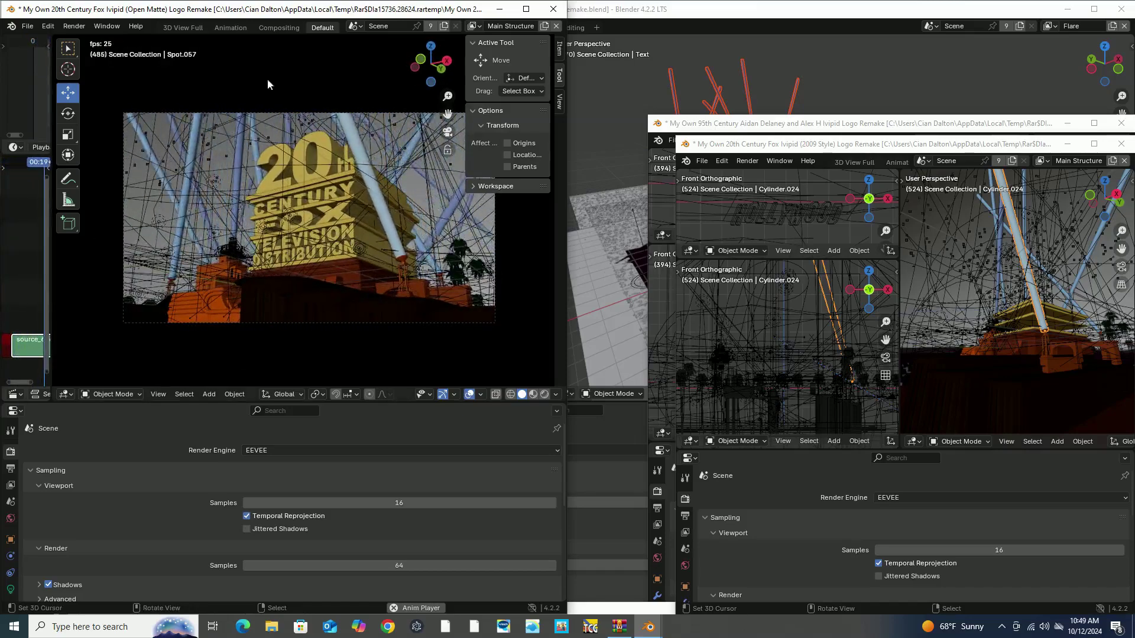
{"action": "left_click_drag", "start_coordinate": [430, 63], "coordinate": [434, 69]}
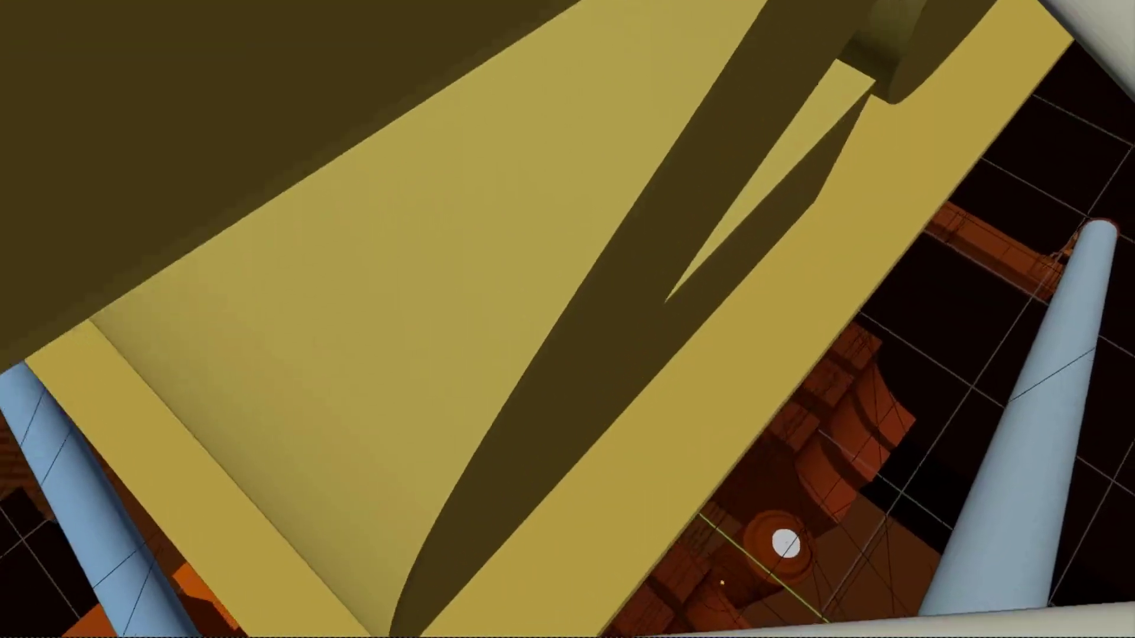